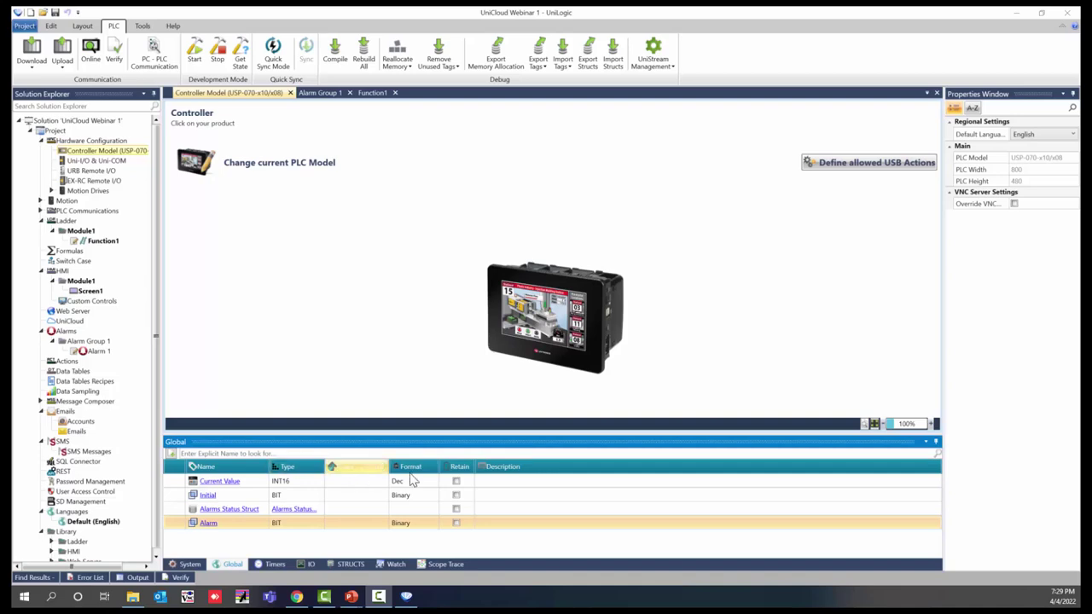
Step: Open Panel Ethernet under PLC Communications > Physical and set DNS Server 1 to 8.8.8.8
{"action": "left_click", "coordinate": [41, 213]}
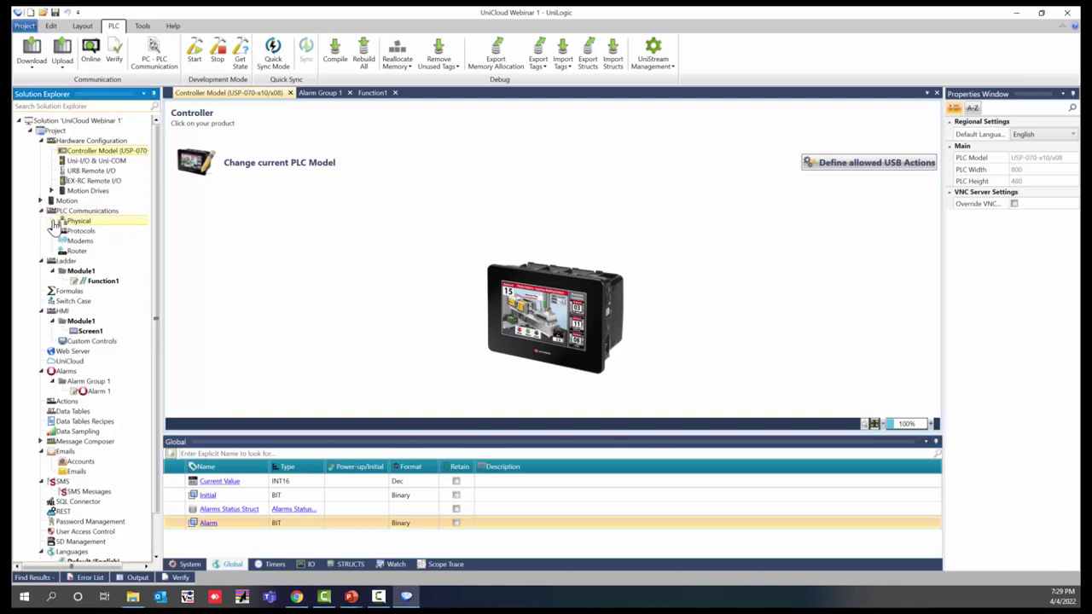
{"action": "left_click", "coordinate": [52, 222]}
{"action": "double_click", "coordinate": [91, 233]}
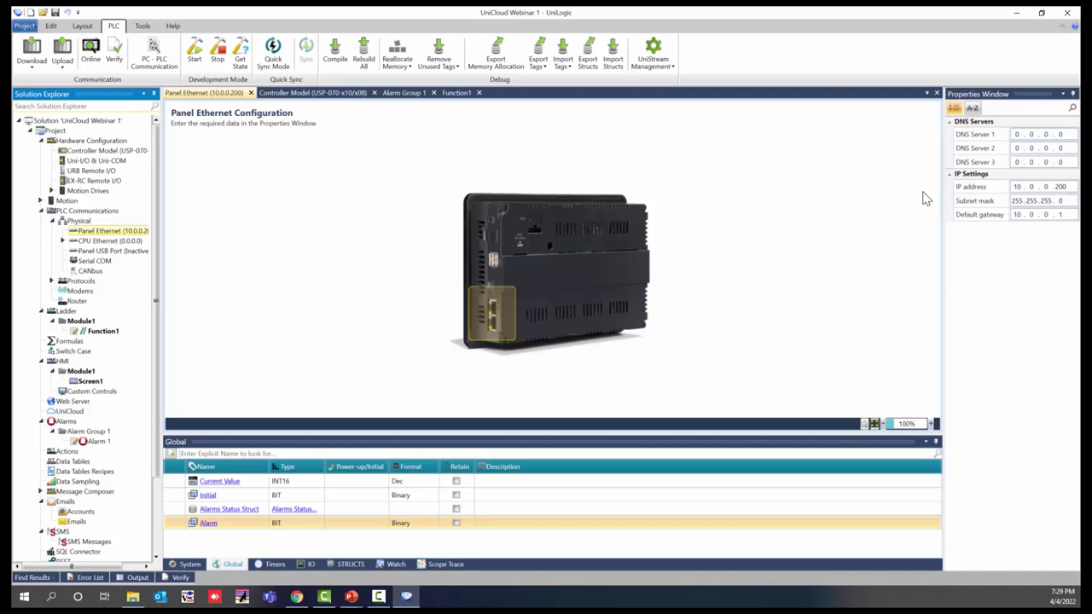
{"action": "left_click", "coordinate": [1017, 135]}
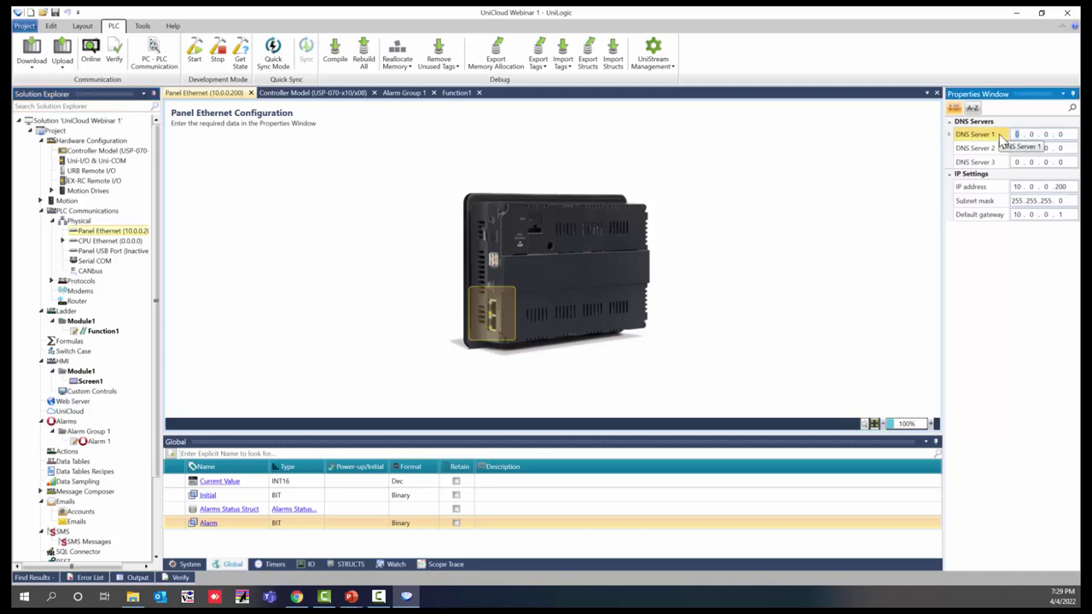
{"action": "type", "text": "8 . 8 . 8 . 8"}
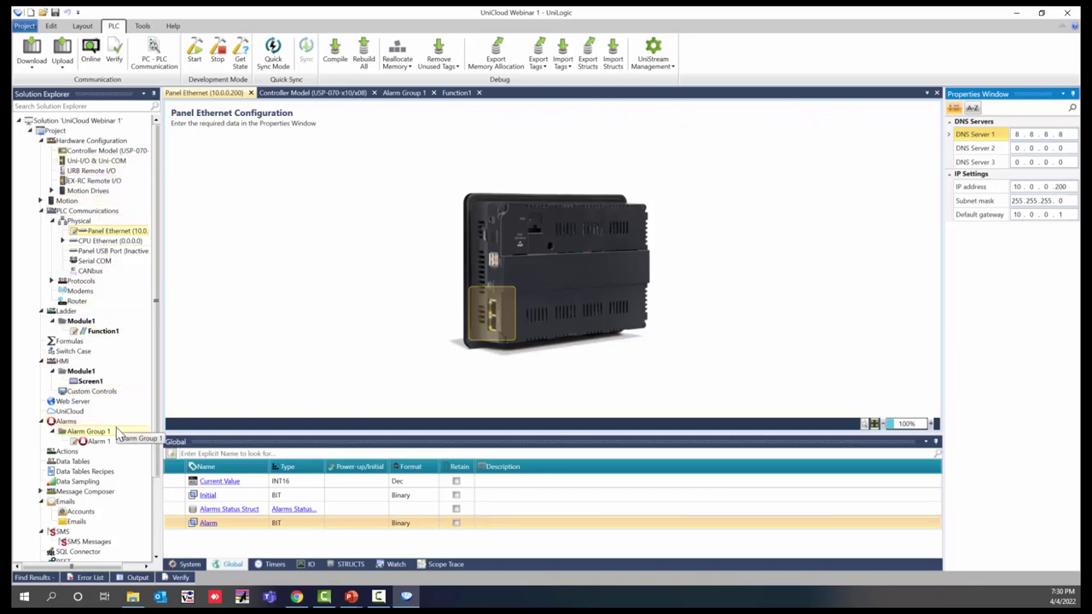
Step: In Password Management, set VNC Server Working Mode to Enabled (No password)
{"action": "scroll", "coordinate": [109, 472], "scroll_direction": "down", "scroll_amount": 3}
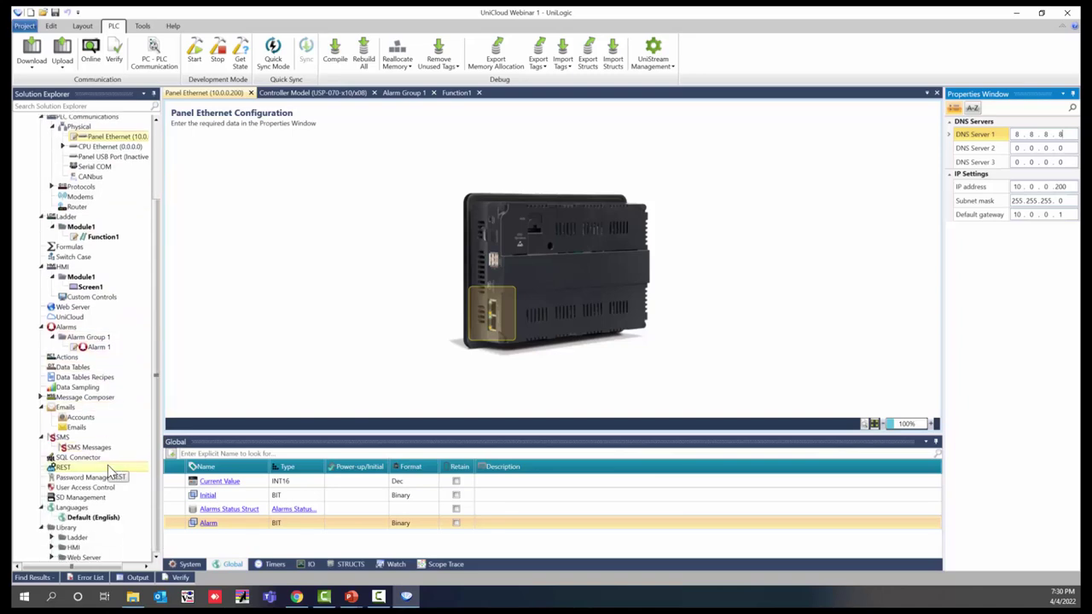
{"action": "double_click", "coordinate": [108, 483]}
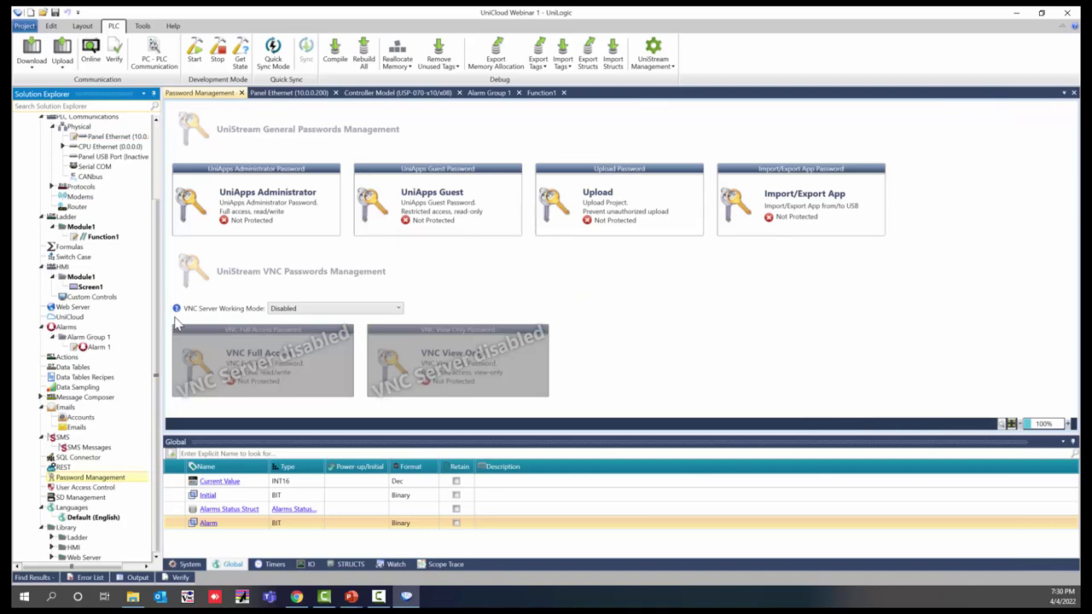
{"action": "left_click", "coordinate": [313, 309]}
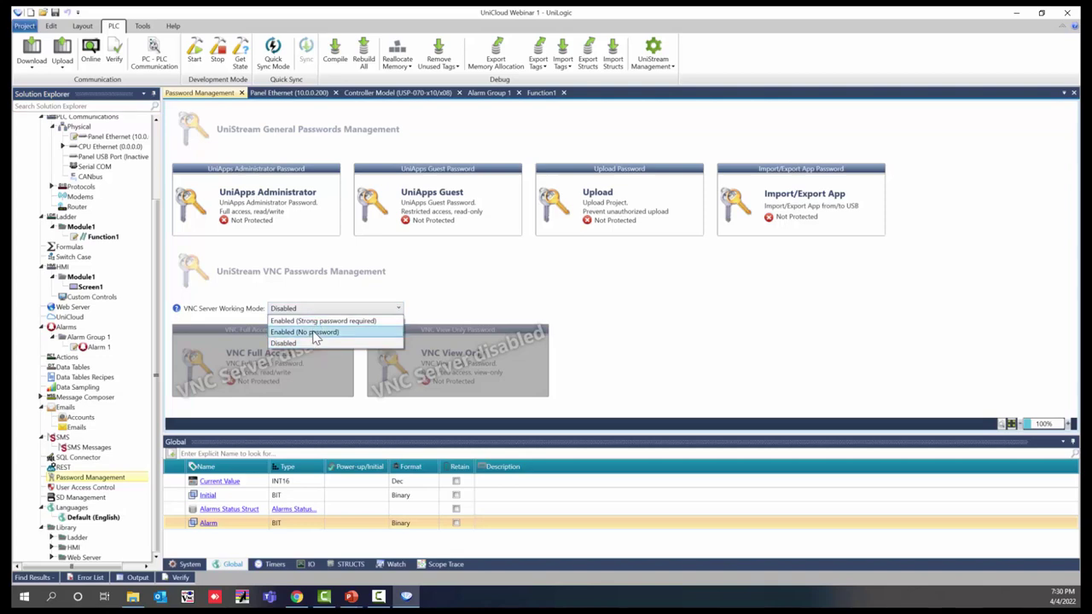
{"action": "left_click", "coordinate": [313, 332]}
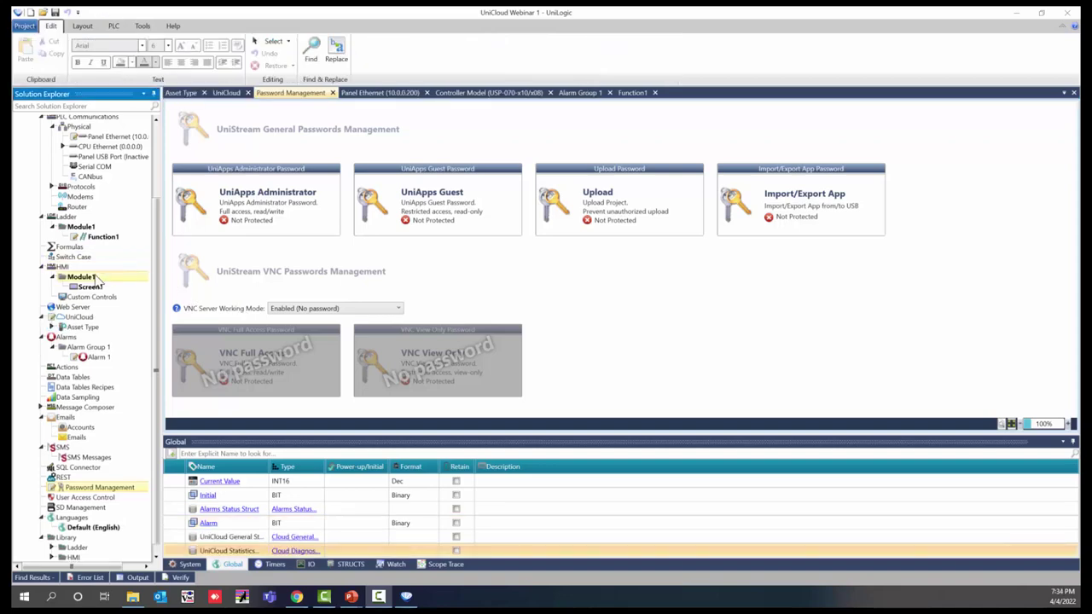
{"action": "left_click_drag", "start_coordinate": [97, 279], "coordinate": [77, 282]}
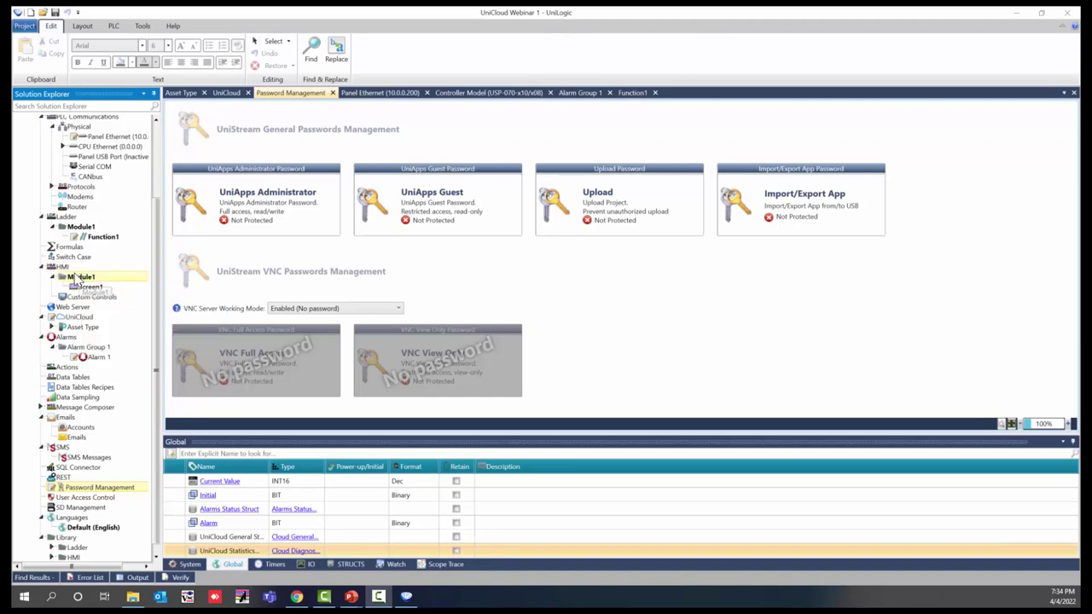
Step: Open the UniCloud Asset Type page and bring up the Cloud Login Credentials dialog
{"action": "left_click", "coordinate": [76, 317]}
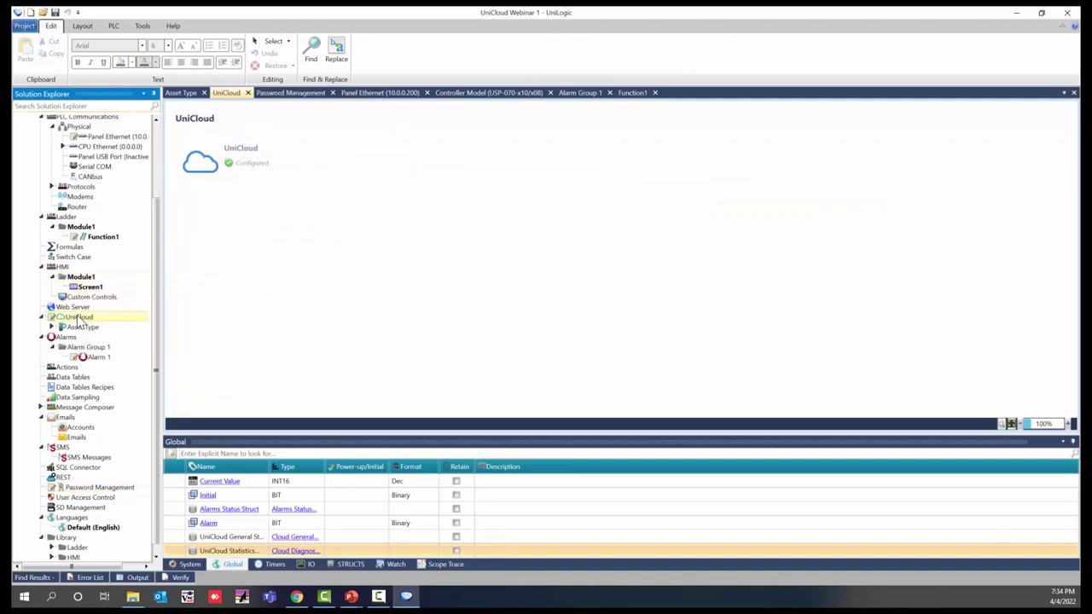
{"action": "double_click", "coordinate": [198, 171]}
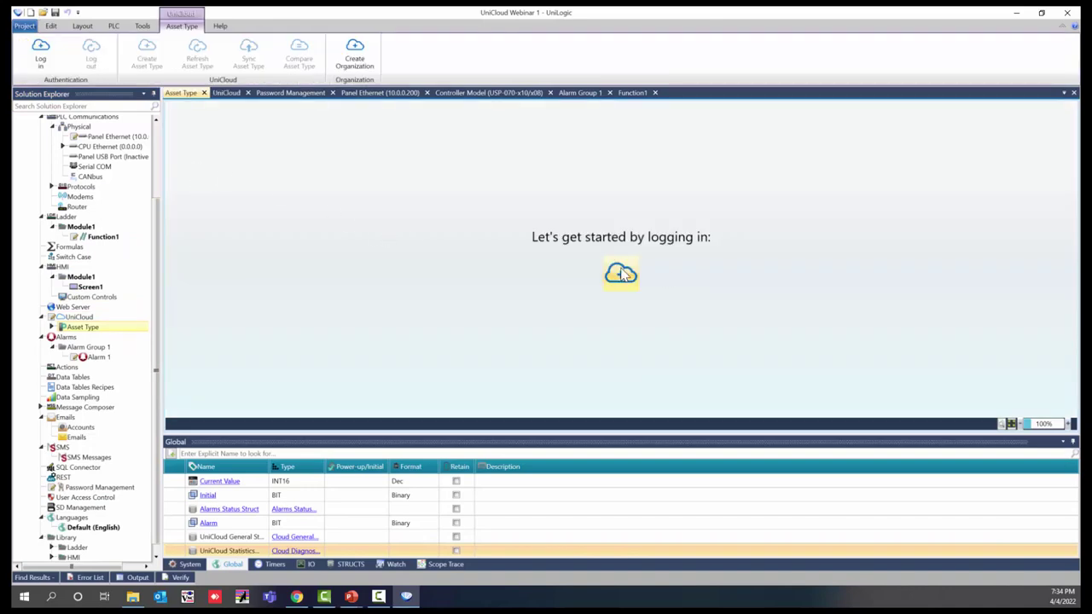
{"action": "left_click", "coordinate": [620, 273]}
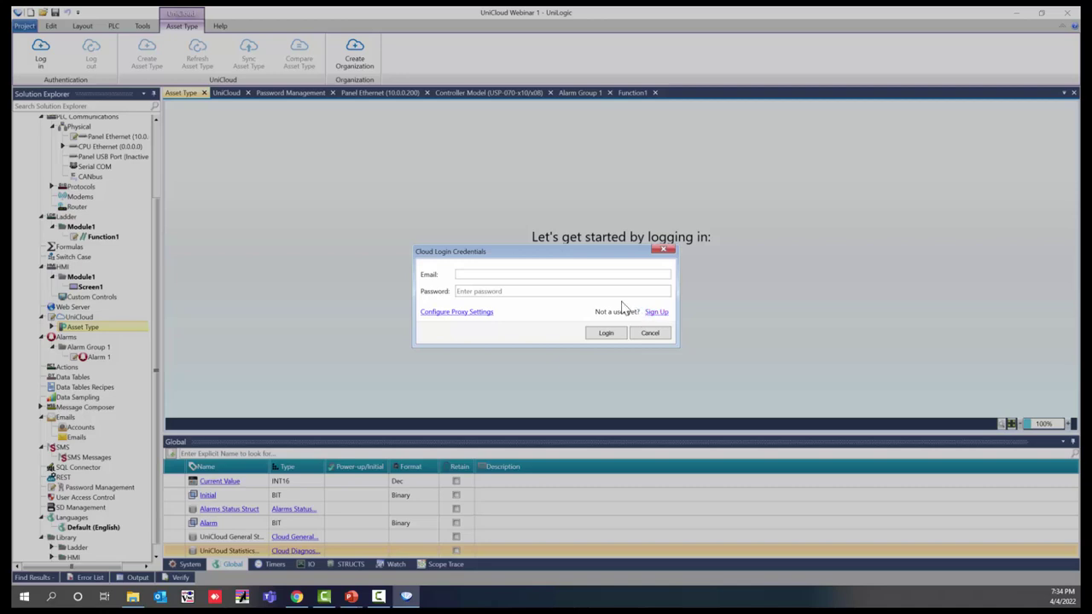
Step: Enter the account e-mail and password in Cloud Login Credentials and log in
{"action": "left_click", "coordinate": [568, 274]}
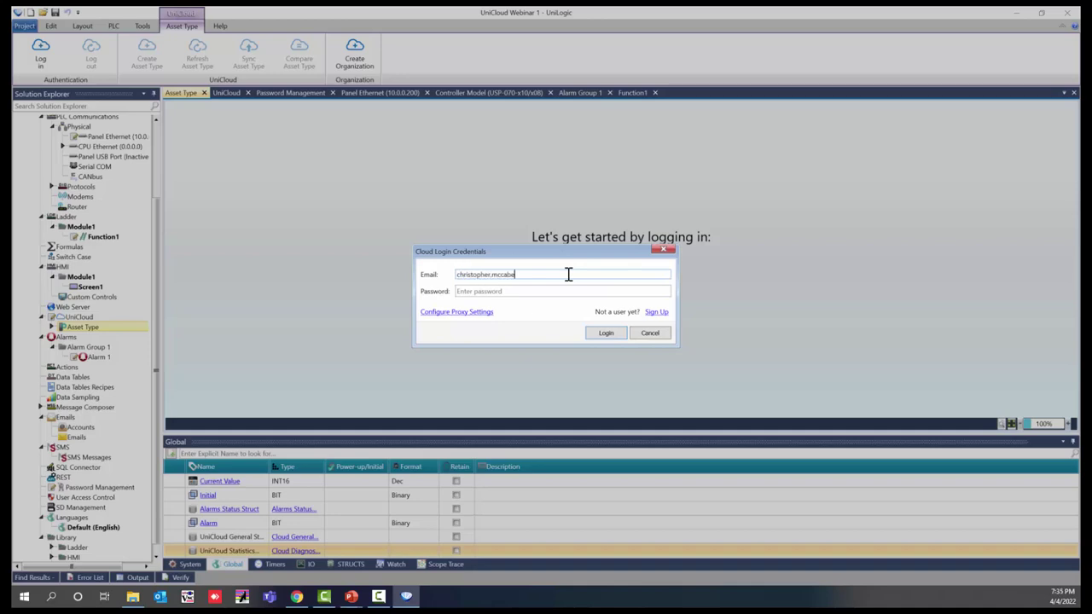
{"action": "key", "text": "Tab"}
{"action": "type", "text": "••••••••••"}
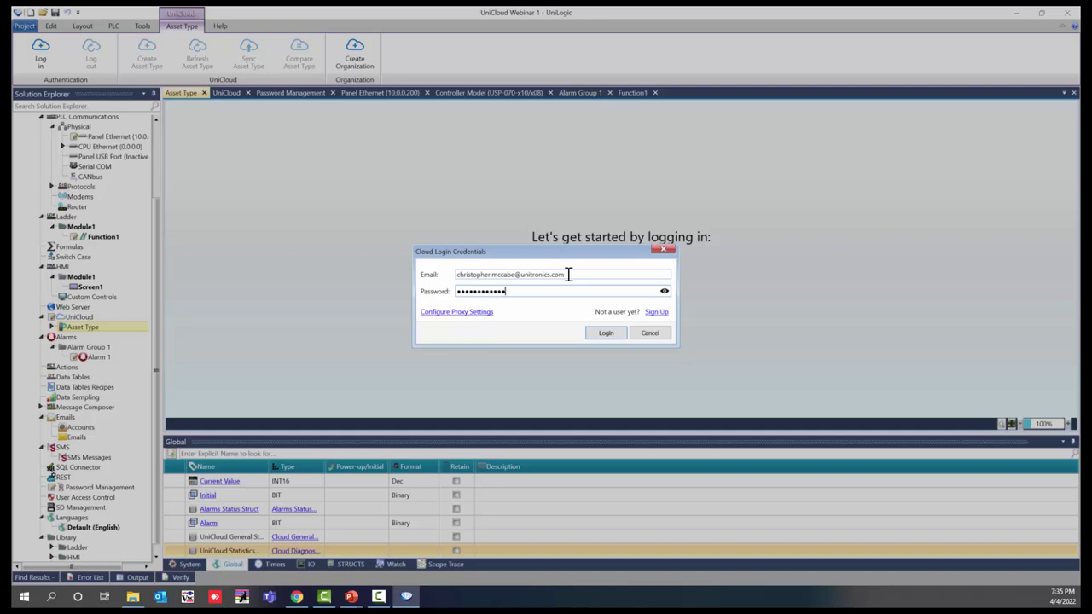
{"action": "key", "text": "Return"}
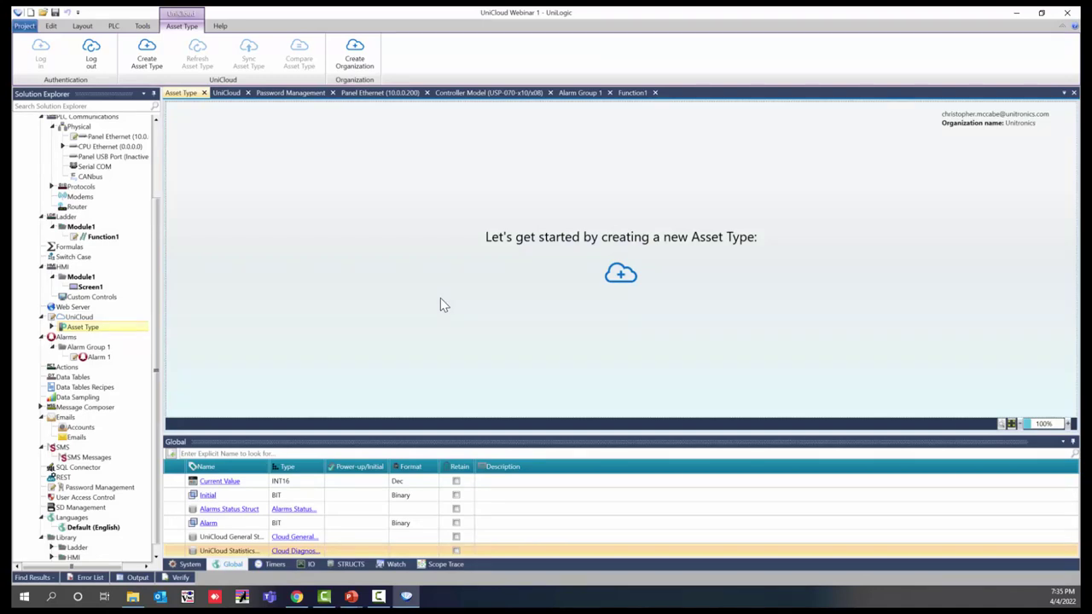
Step: Create asset type 'Unitronics Cloud Webinar' and open its empty Tags list
{"action": "left_click", "coordinate": [622, 273]}
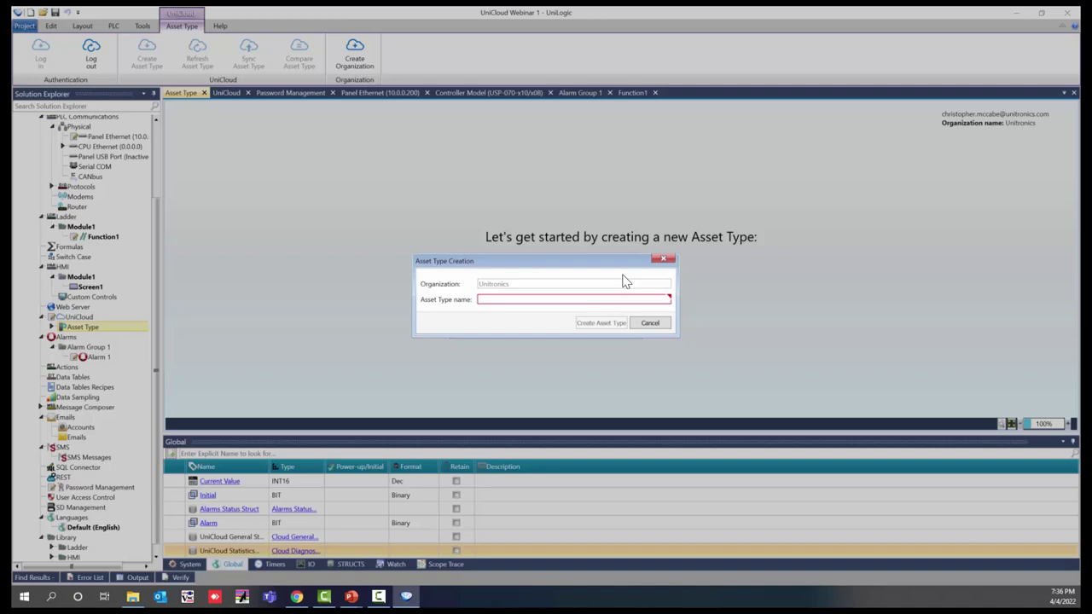
{"action": "left_click", "coordinate": [620, 300]}
{"action": "type", "text": "Unitronics"}
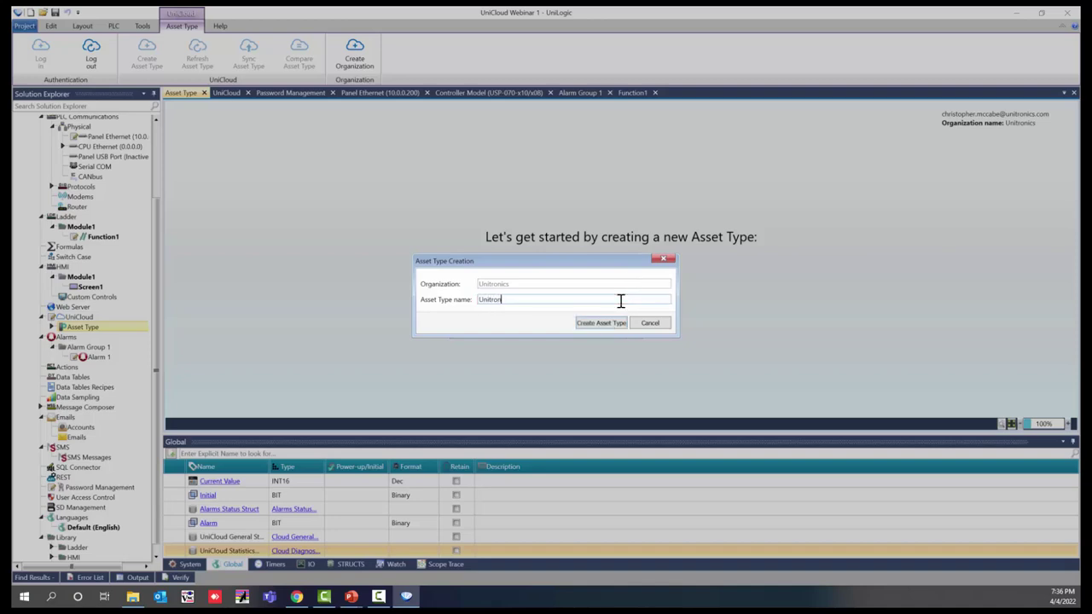
{"action": "type", "text": " Cloud Webinar"}
{"action": "left_click", "coordinate": [611, 323]}
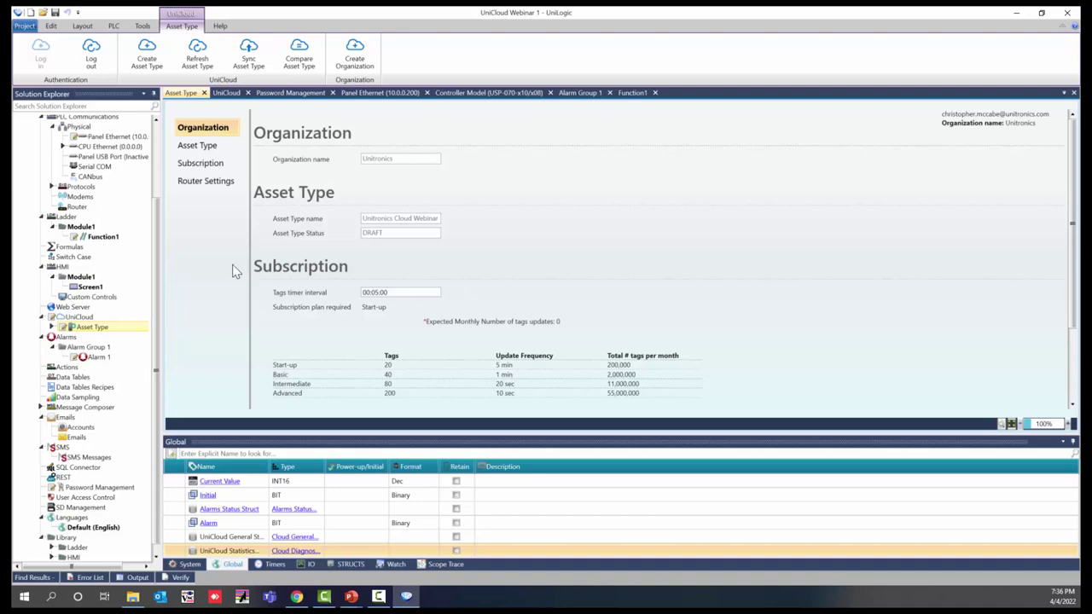
{"action": "left_click", "coordinate": [52, 328]}
{"action": "double_click", "coordinate": [84, 338]}
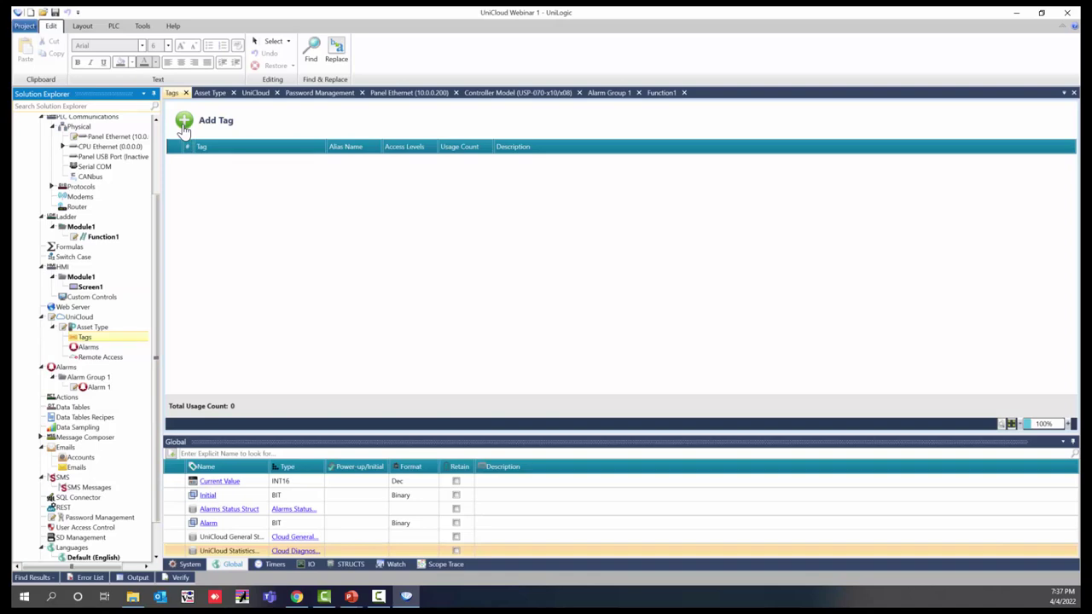
Step: Add a tag row set to Current Value, then go to the Alarms page
{"action": "left_click", "coordinate": [184, 126]}
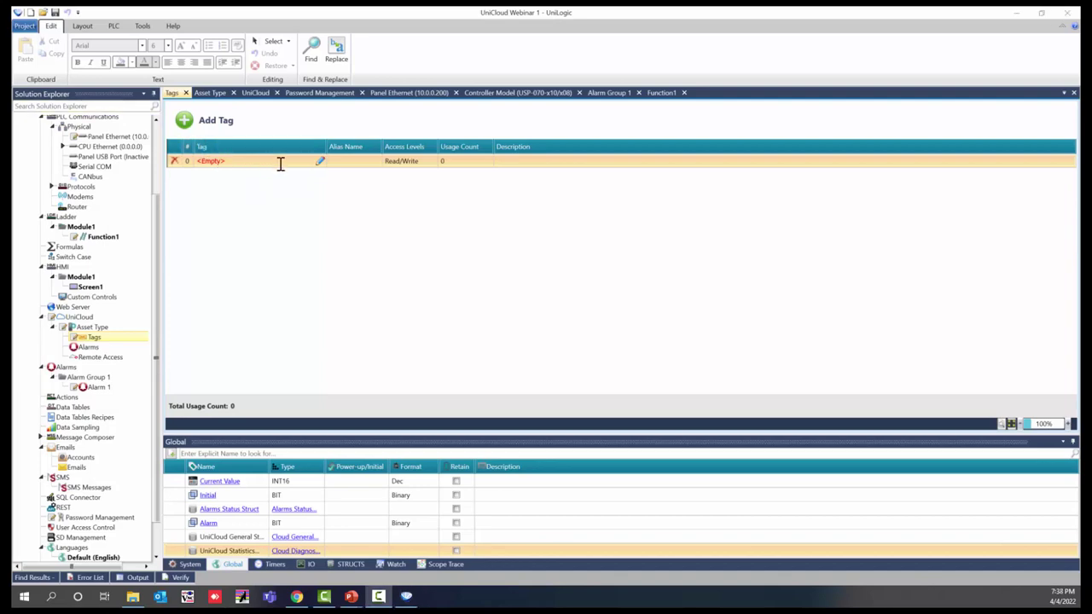
{"action": "left_click", "coordinate": [291, 162]}
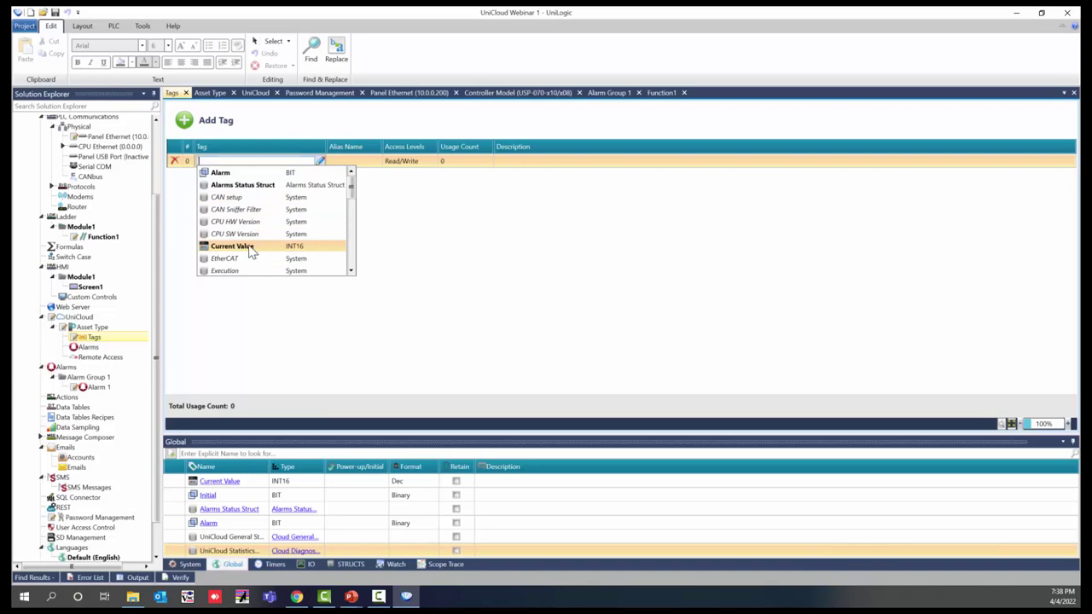
{"action": "left_click", "coordinate": [250, 250]}
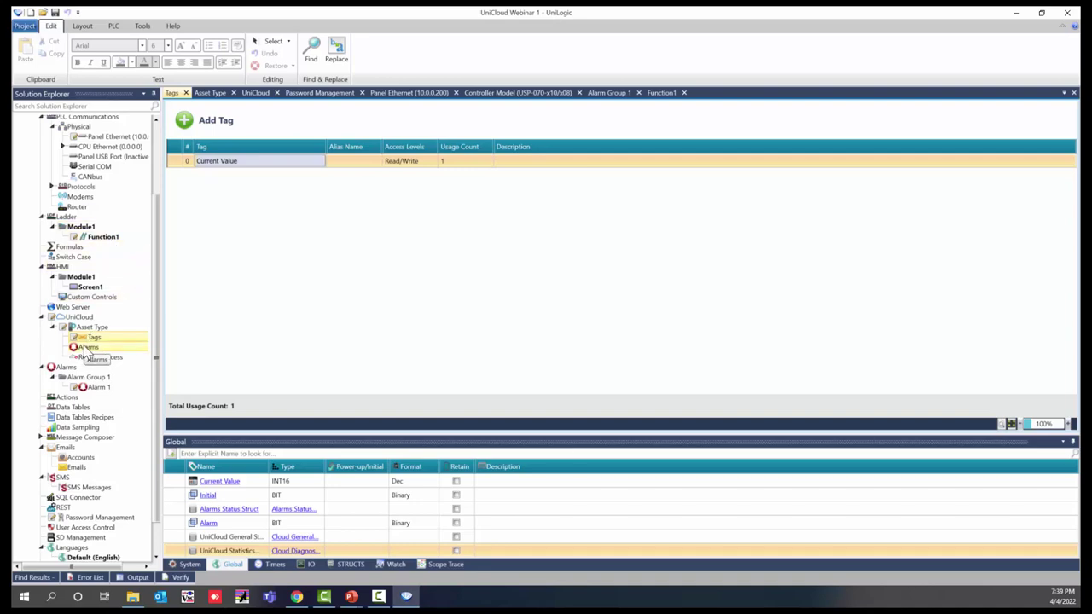
{"action": "left_click", "coordinate": [85, 348]}
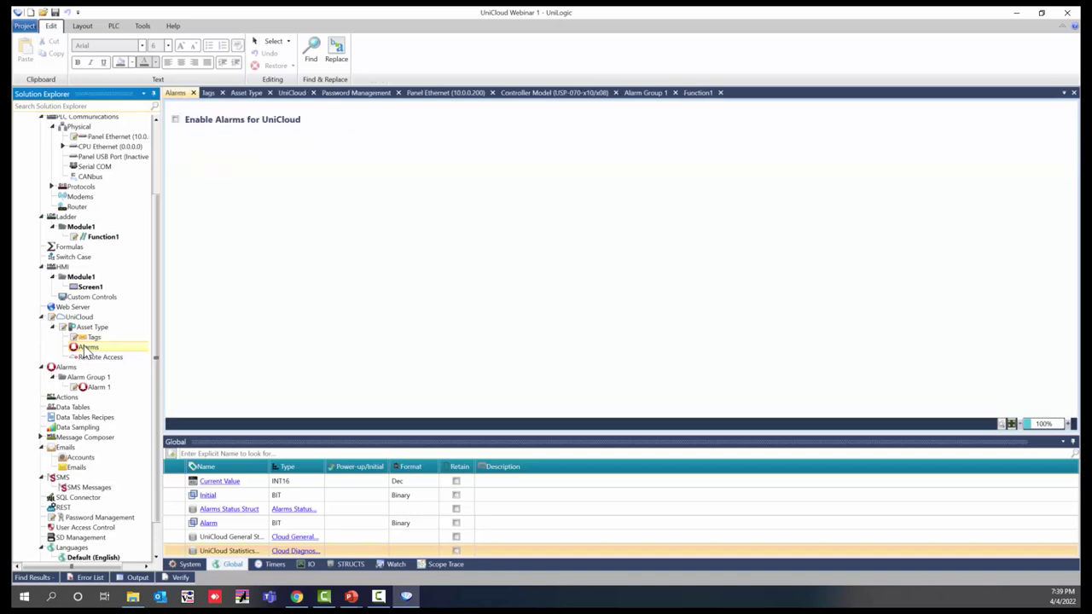
Step: Enable UniCloud alarms with Alarm Group 1 and Alarm 1, then go to Remote Access
{"action": "left_click", "coordinate": [176, 122]}
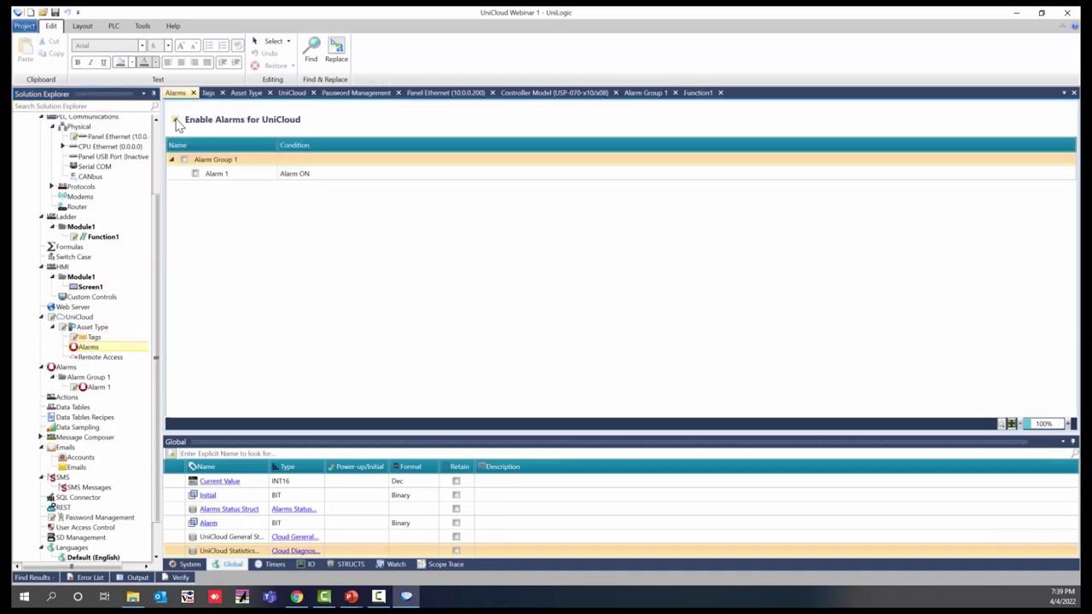
{"action": "left_click", "coordinate": [184, 160]}
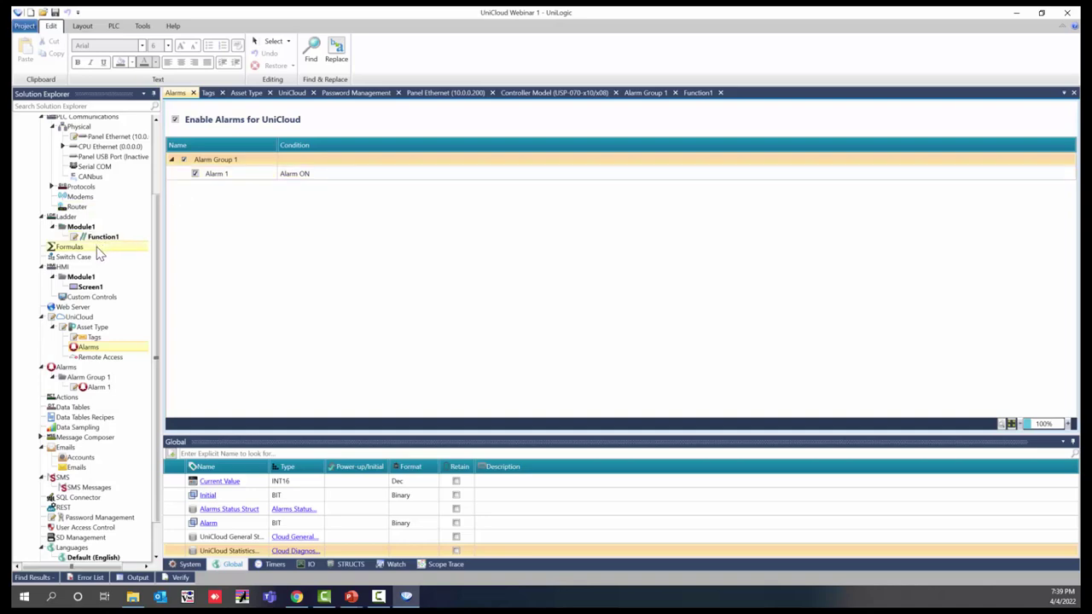
{"action": "left_click", "coordinate": [83, 359]}
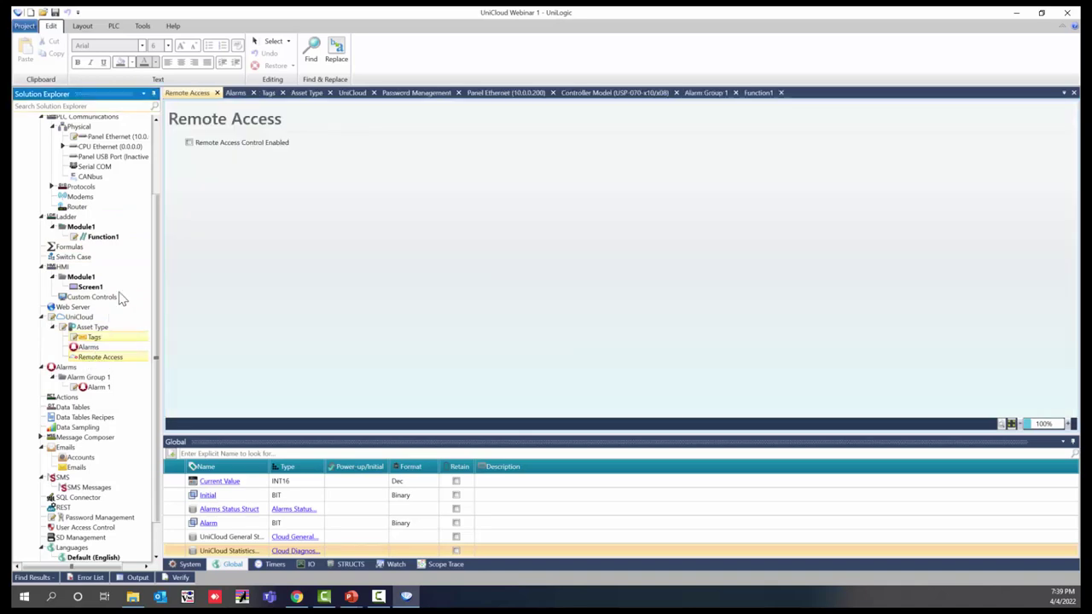
Step: Tick Remote Access Control Enabled and return to the Asset Type overview
{"action": "left_click", "coordinate": [190, 143]}
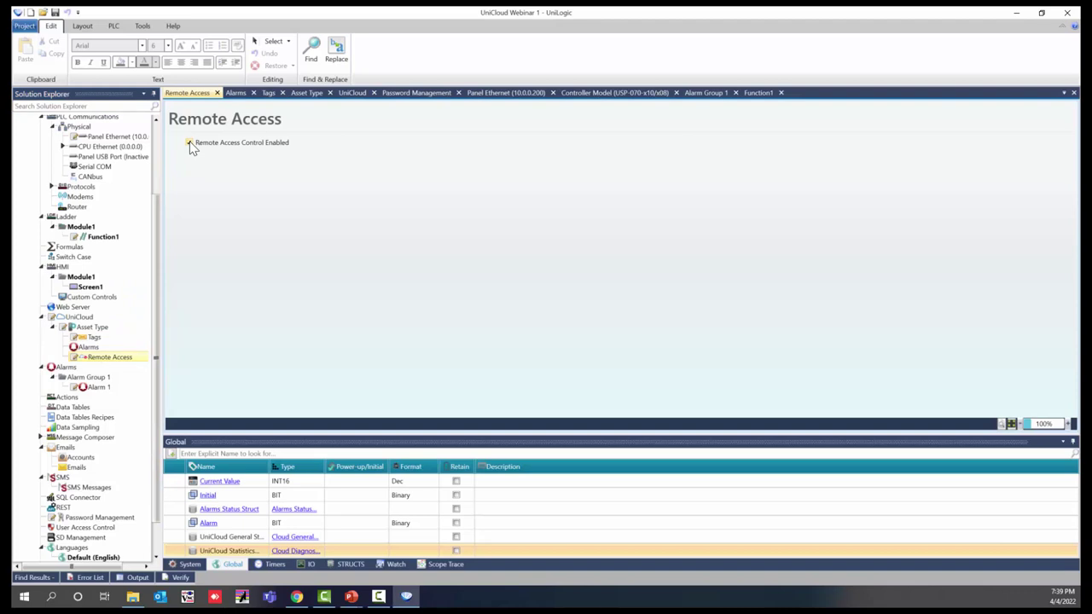
{"action": "double_click", "coordinate": [93, 329]}
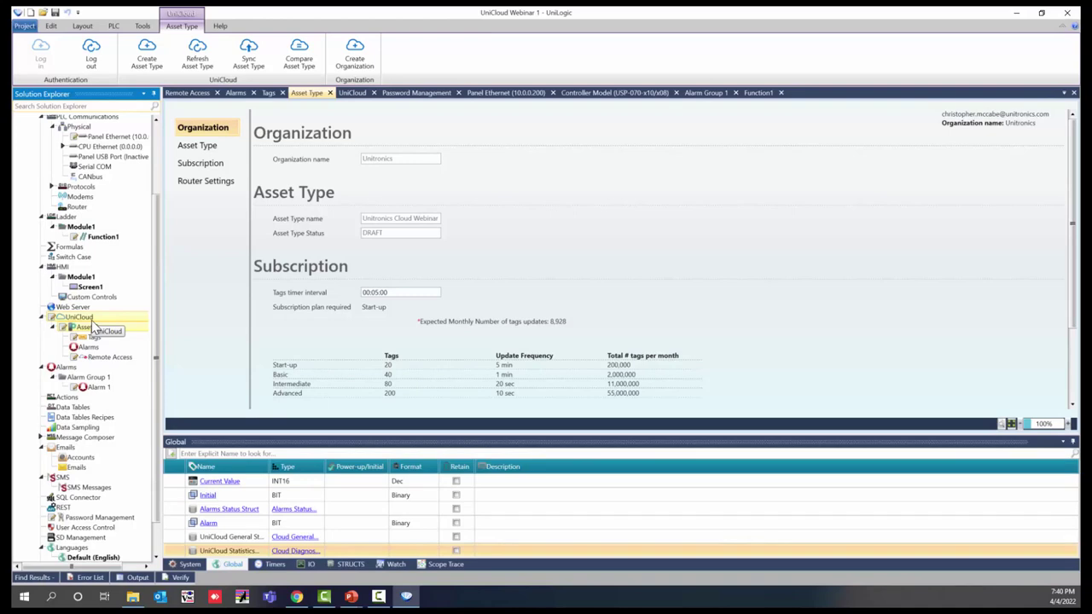
Step: Sync the asset type to UniCloud and start Download All from the PLC tab
{"action": "left_click", "coordinate": [249, 66]}
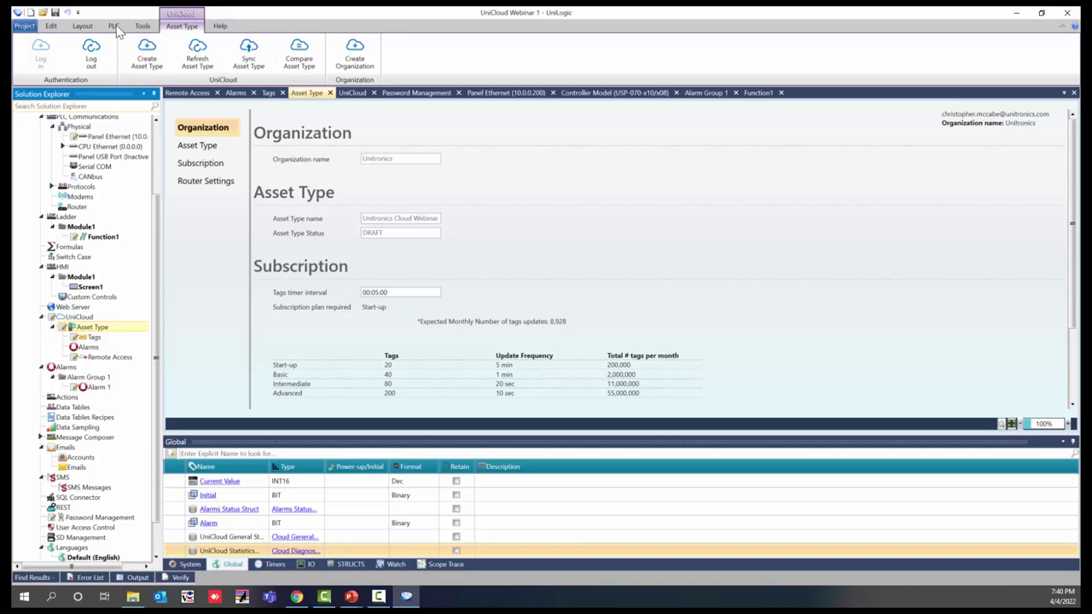
{"action": "left_click", "coordinate": [114, 26]}
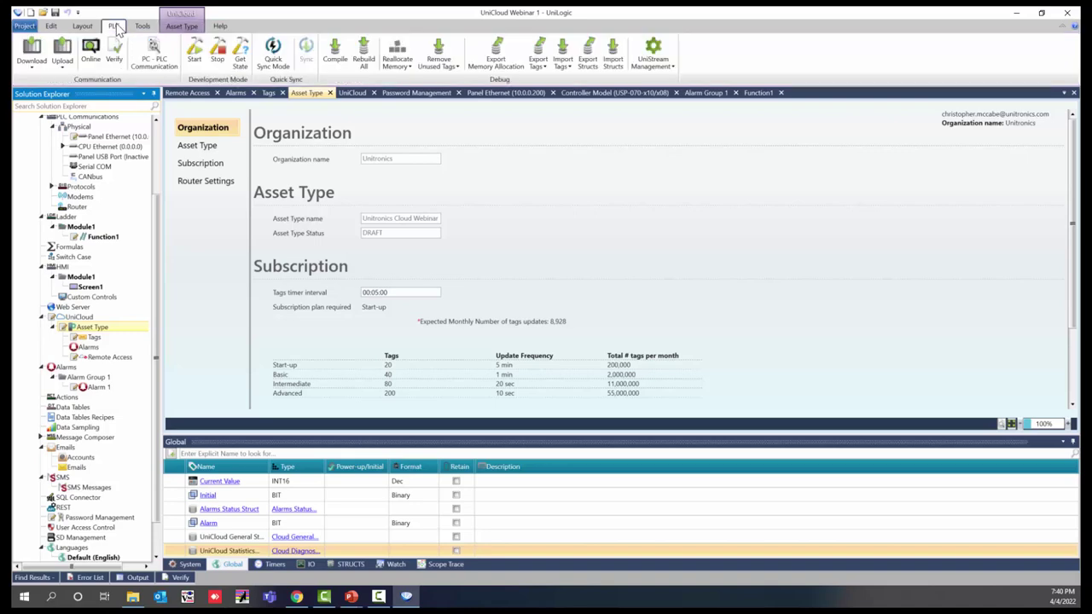
{"action": "left_click", "coordinate": [32, 64]}
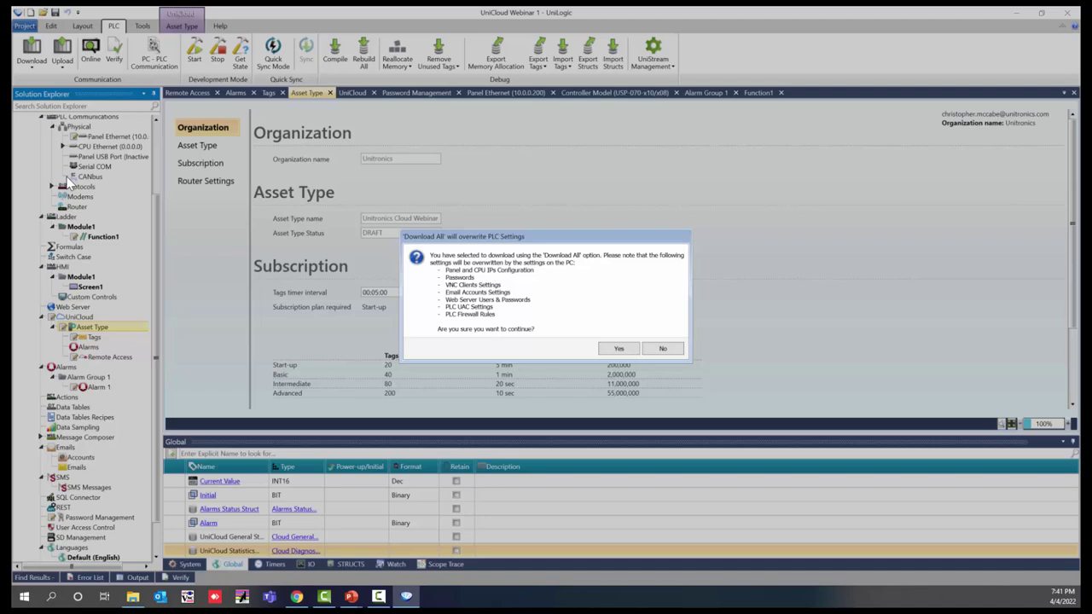
Step: Confirm overwriting the PLC settings and let Compile and Download finish
{"action": "left_click", "coordinate": [620, 349]}
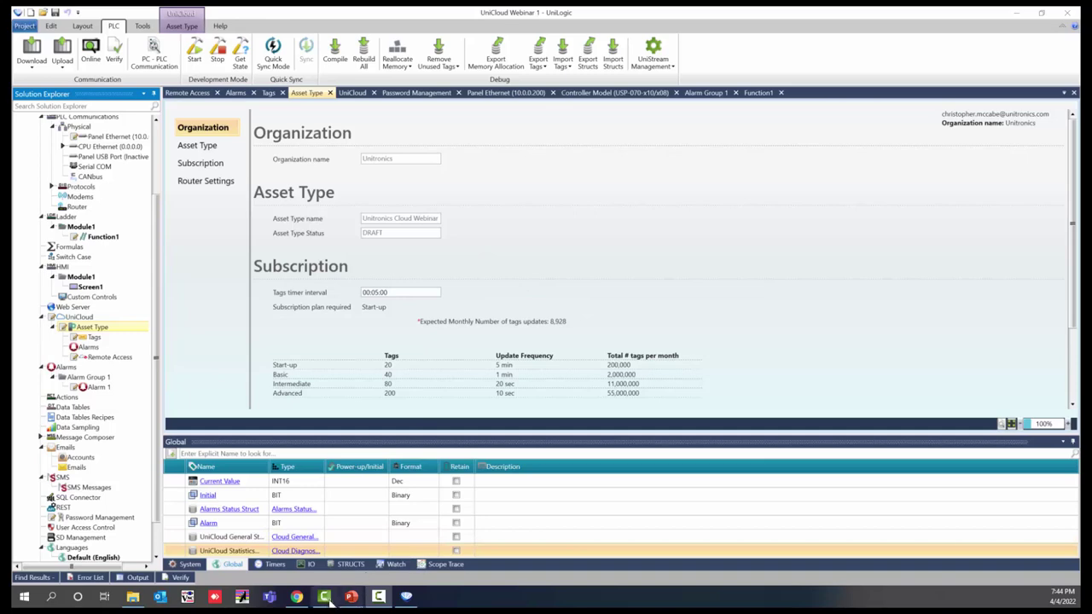
Step: Bring Chrome to the front and load the UniCloud login page at unitronics.io
{"action": "mouse_move", "coordinate": [298, 600]}
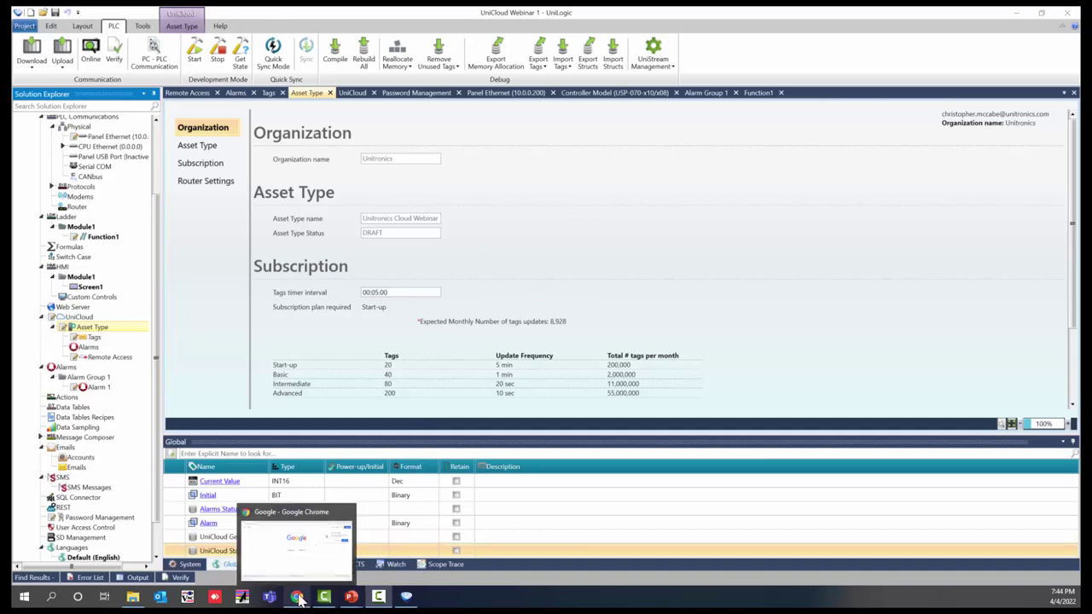
{"action": "left_click", "coordinate": [298, 598]}
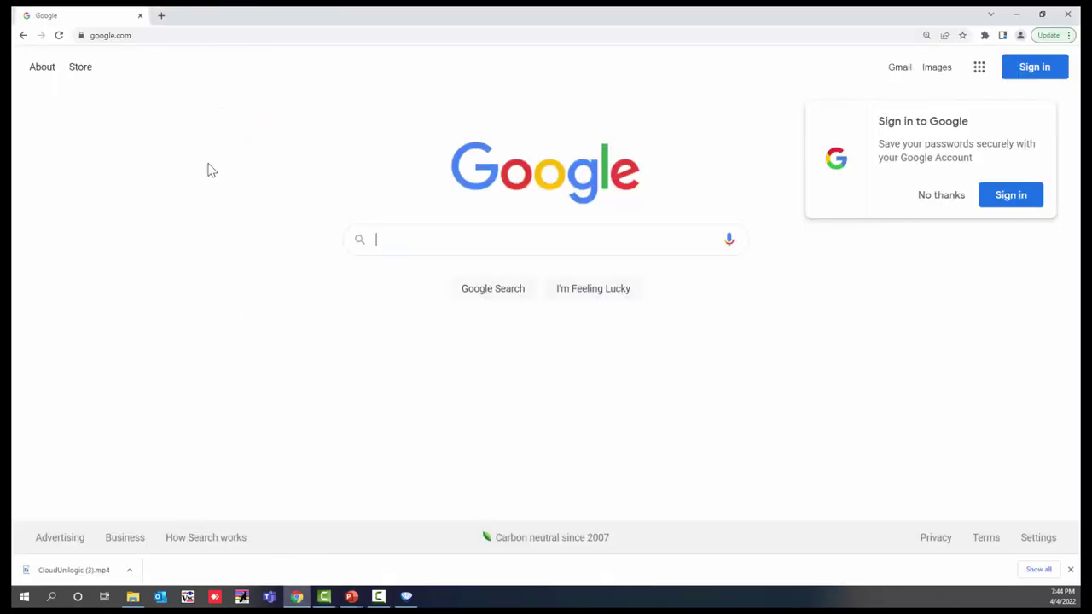
{"action": "left_click", "coordinate": [183, 36]}
{"action": "key", "text": "ctrl+a"}
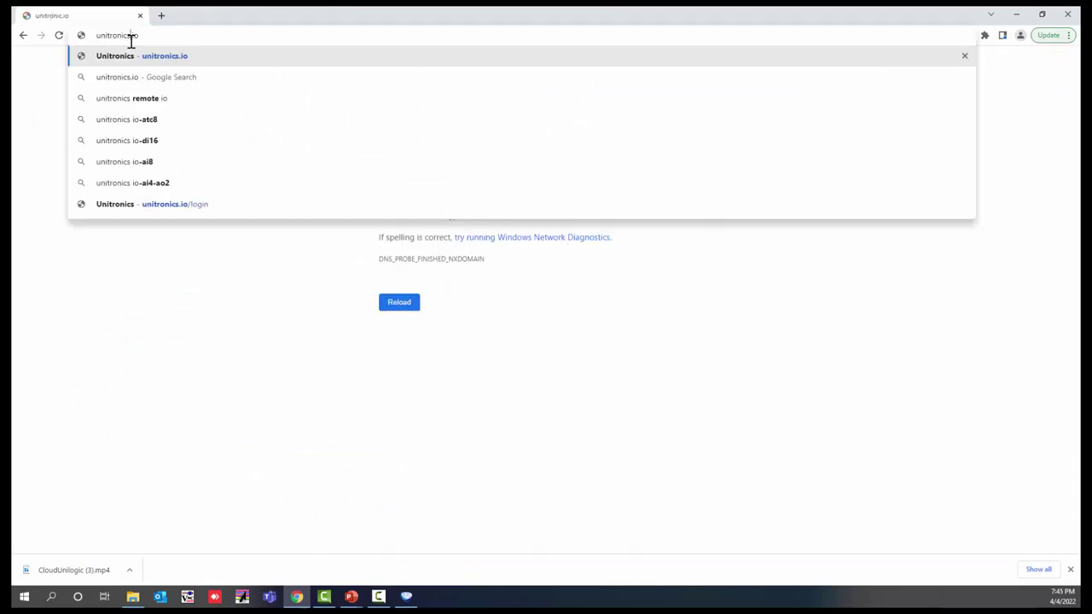
{"action": "key", "text": "Return"}
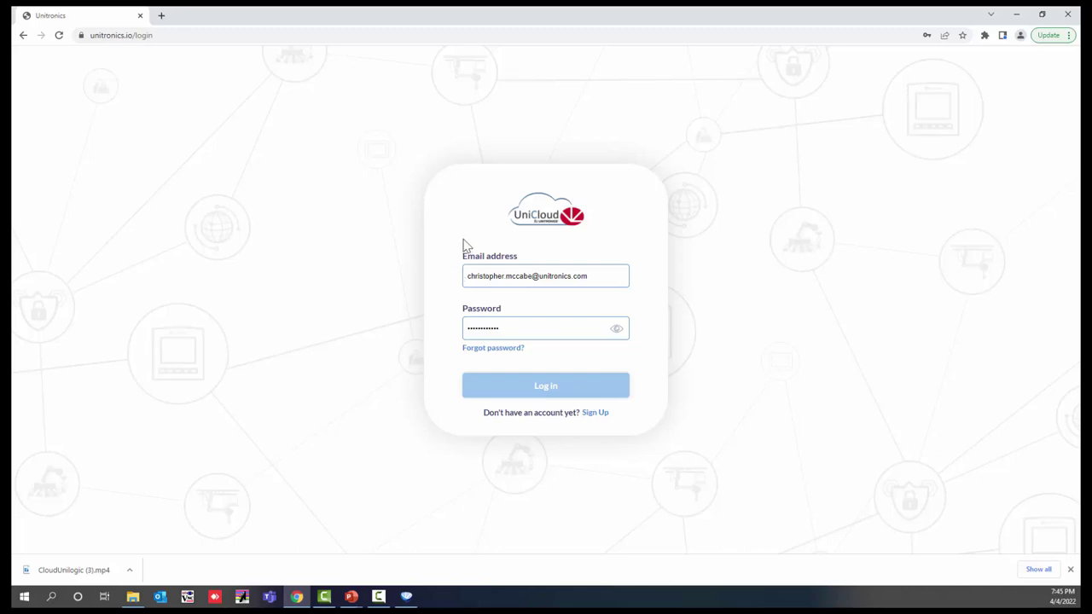
Step: Log in and show the Device Management assets list with Test UNI and shot
{"action": "left_click", "coordinate": [530, 390]}
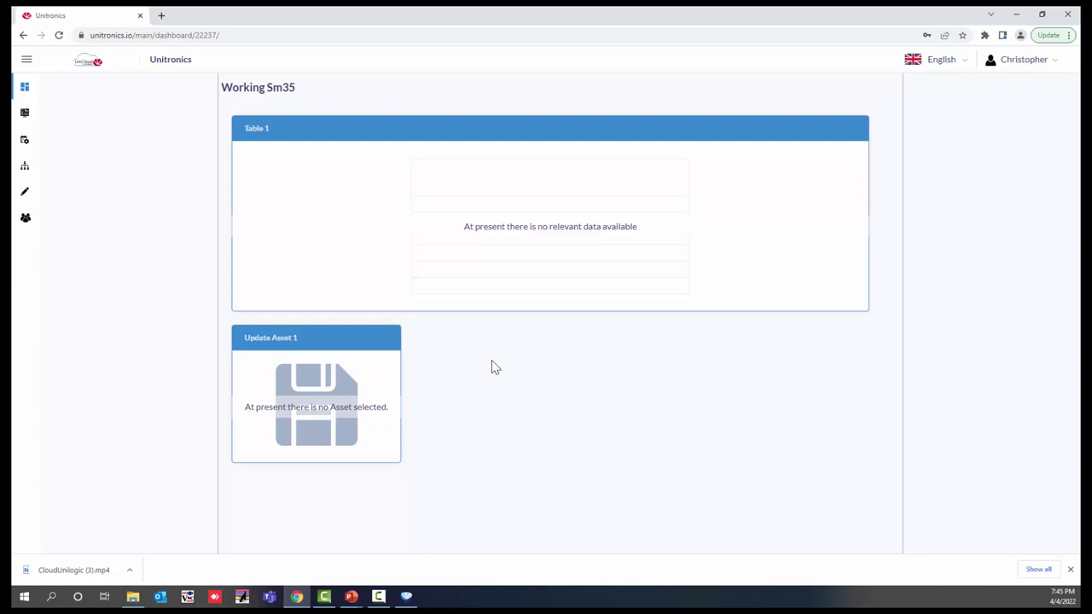
{"action": "left_click", "coordinate": [24, 117]}
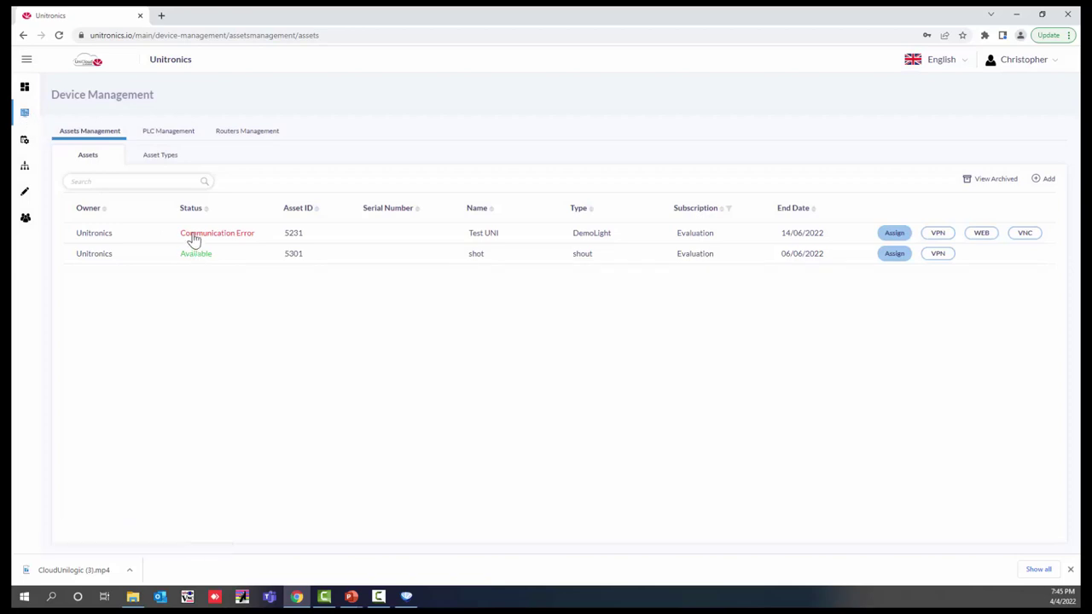
Step: Add a new asset and set its Asset Type to Unitronics Cloud Webinar
{"action": "left_click", "coordinate": [1038, 185]}
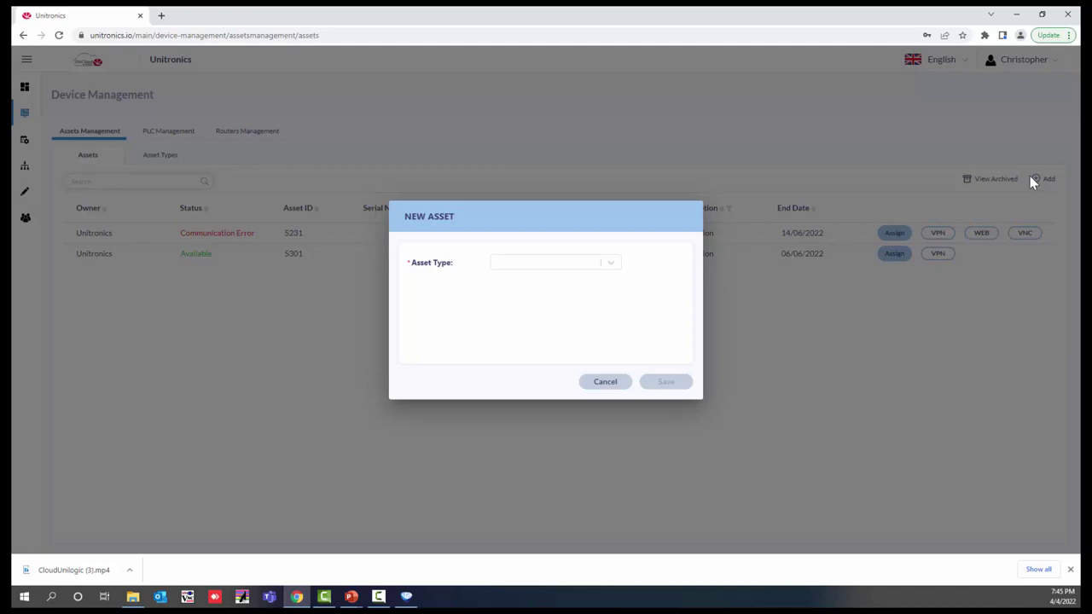
{"action": "left_click", "coordinate": [611, 266]}
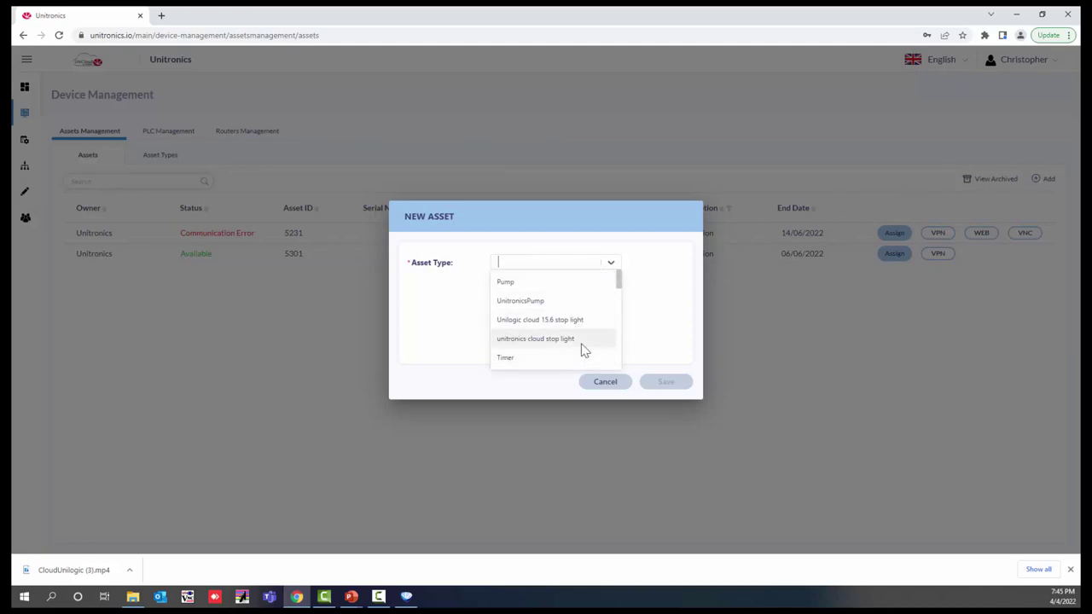
{"action": "scroll", "coordinate": [581, 346], "scroll_direction": "down", "scroll_amount": 3}
{"action": "scroll", "coordinate": [583, 346], "scroll_direction": "down", "scroll_amount": 3}
{"action": "scroll", "coordinate": [580, 344], "scroll_direction": "up", "scroll_amount": 2}
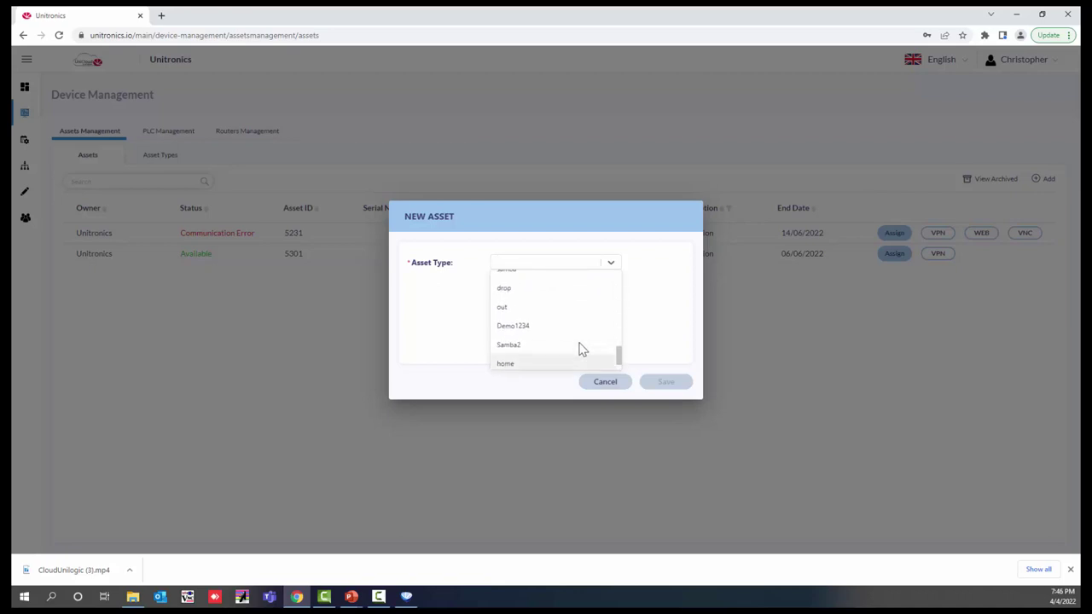
{"action": "scroll", "coordinate": [579, 343], "scroll_direction": "down", "scroll_amount": 2}
{"action": "scroll", "coordinate": [579, 343], "scroll_direction": "up", "scroll_amount": 10}
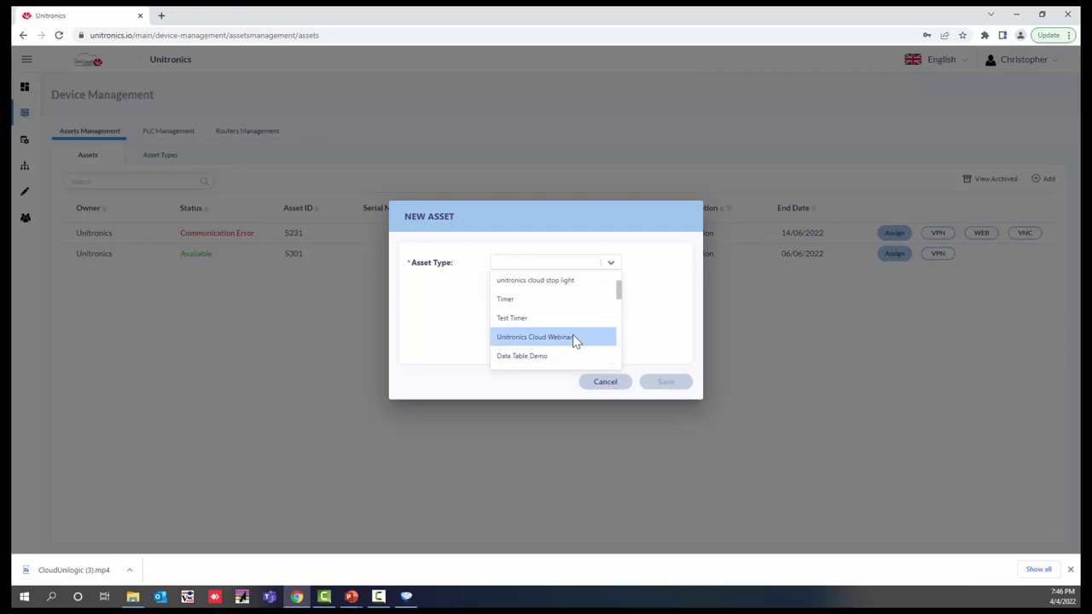
{"action": "left_click", "coordinate": [574, 337]}
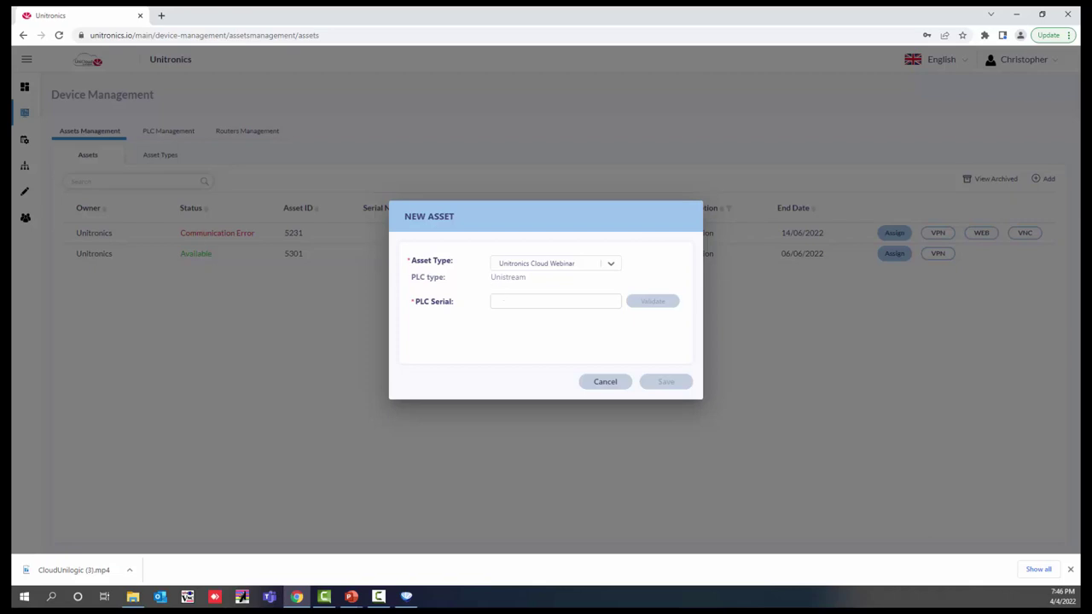
Step: Enter the PLC serial number and validate it, revealing catalog number USP-070-B10
{"action": "left_click", "coordinate": [530, 300]}
{"action": "type", "text": "PBR01010040"}
{"action": "left_click", "coordinate": [655, 302]}
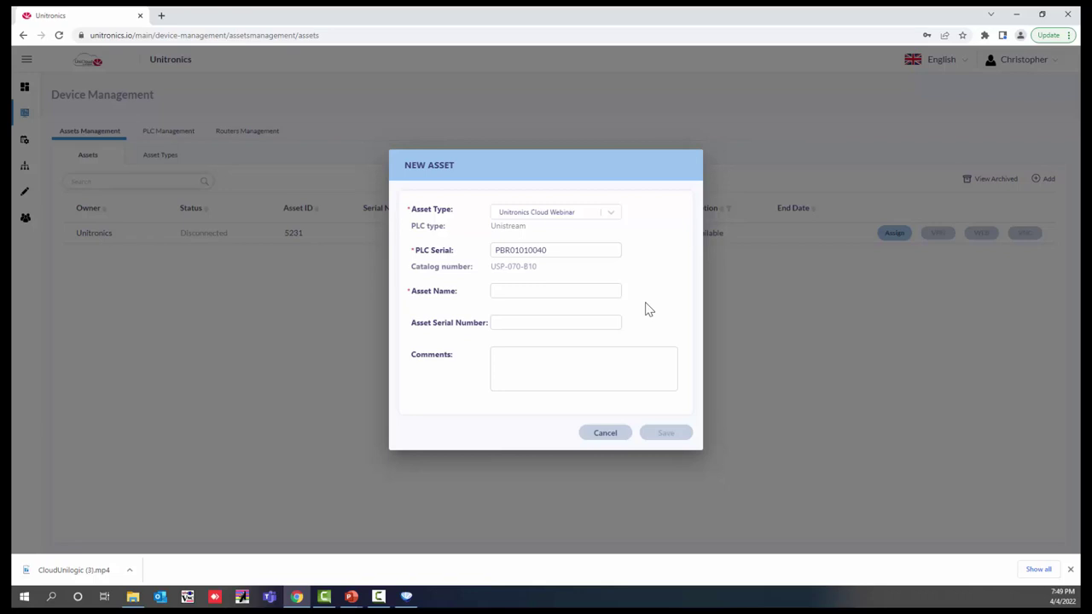
Step: Name the new asset 'UniStream Cloud Demo' and save it
{"action": "left_click", "coordinate": [535, 290]}
{"action": "type", "text": "Uni"}
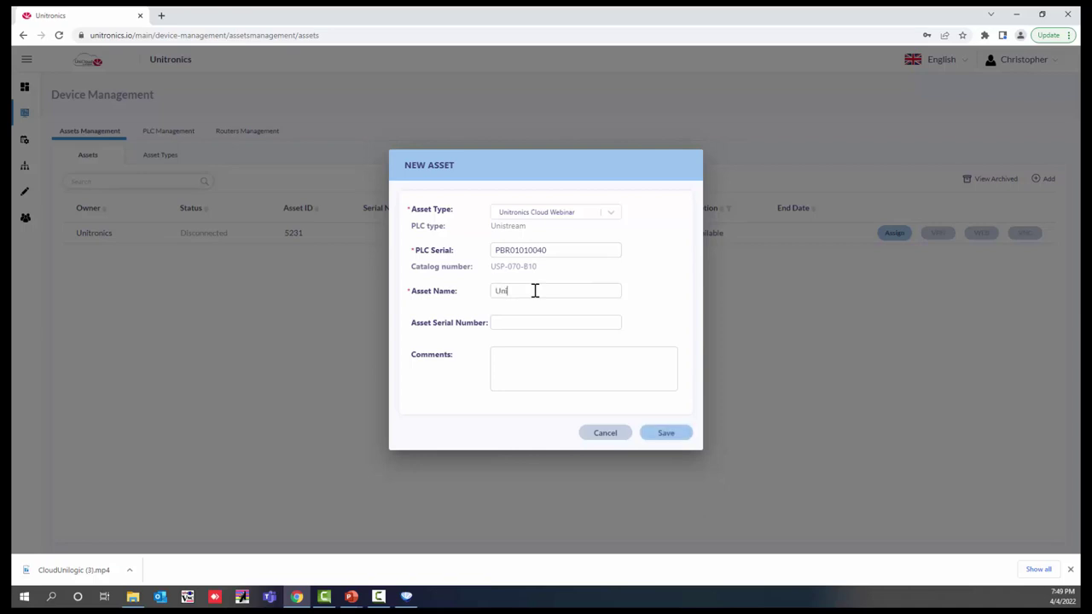
{"action": "type", "text": "Stream Cloud Demo"}
{"action": "left_click", "coordinate": [664, 435]}
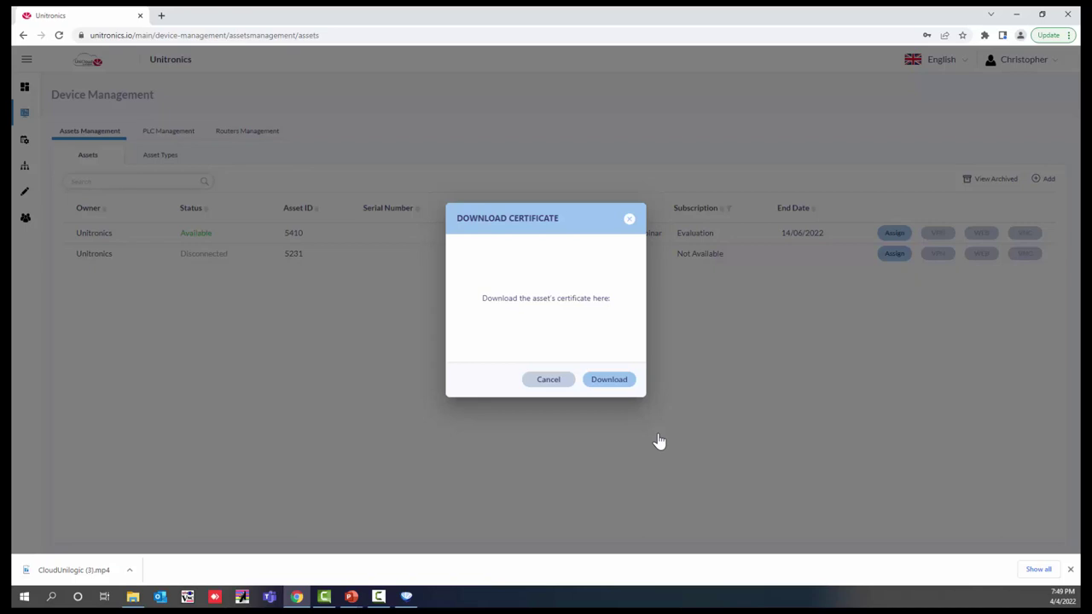
Step: Download the device certificate file for the UniStream Cloud Demo asset
{"action": "left_click", "coordinate": [608, 380]}
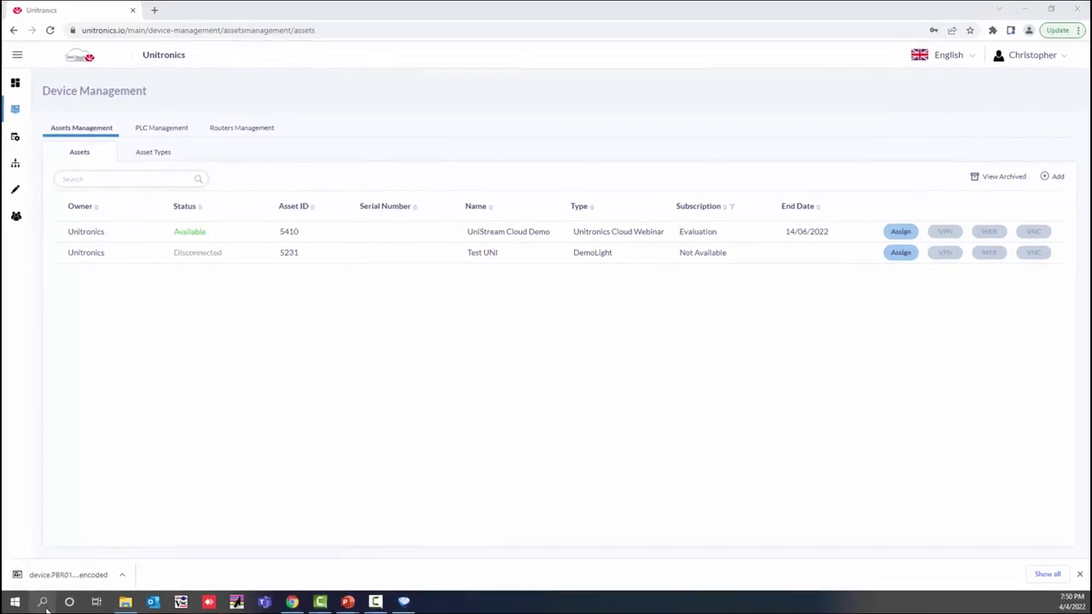
Step: Launch TightVNC Viewer and connect to remote host 10.0.0.200
{"action": "left_click", "coordinate": [43, 604]}
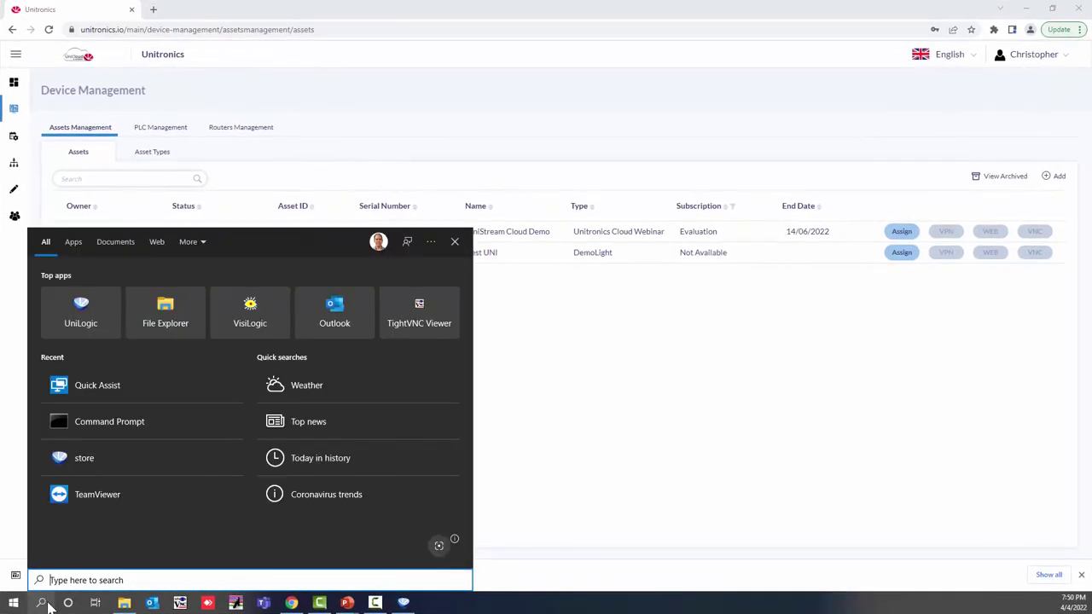
{"action": "type", "text": "tight"}
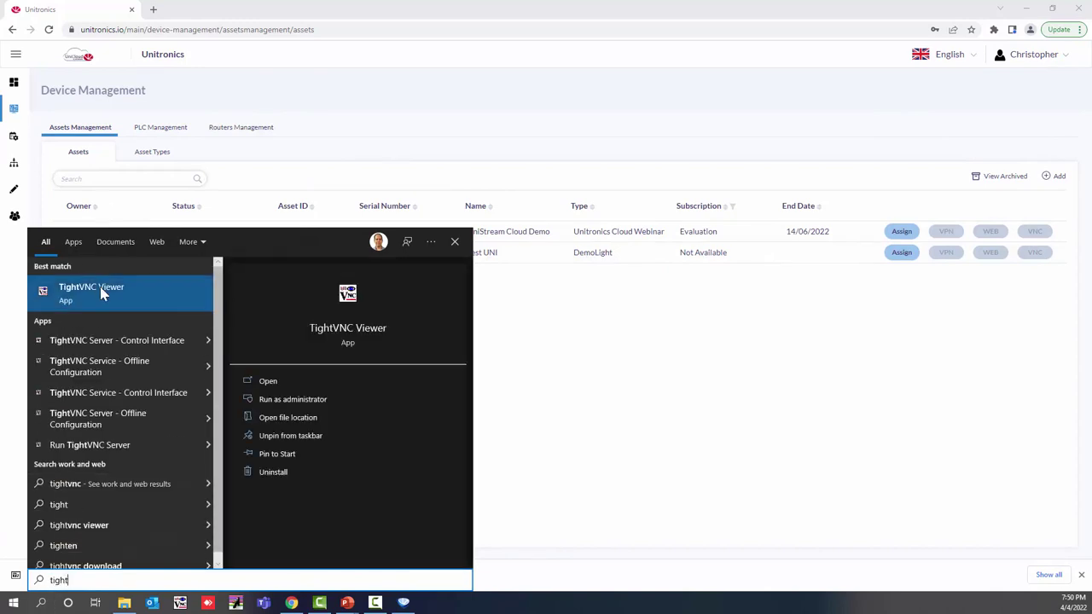
{"action": "left_click", "coordinate": [69, 290]}
{"action": "left_click_drag", "start_coordinate": [762, 295], "coordinate": [459, 251]}
{"action": "left_click", "coordinate": [525, 252]}
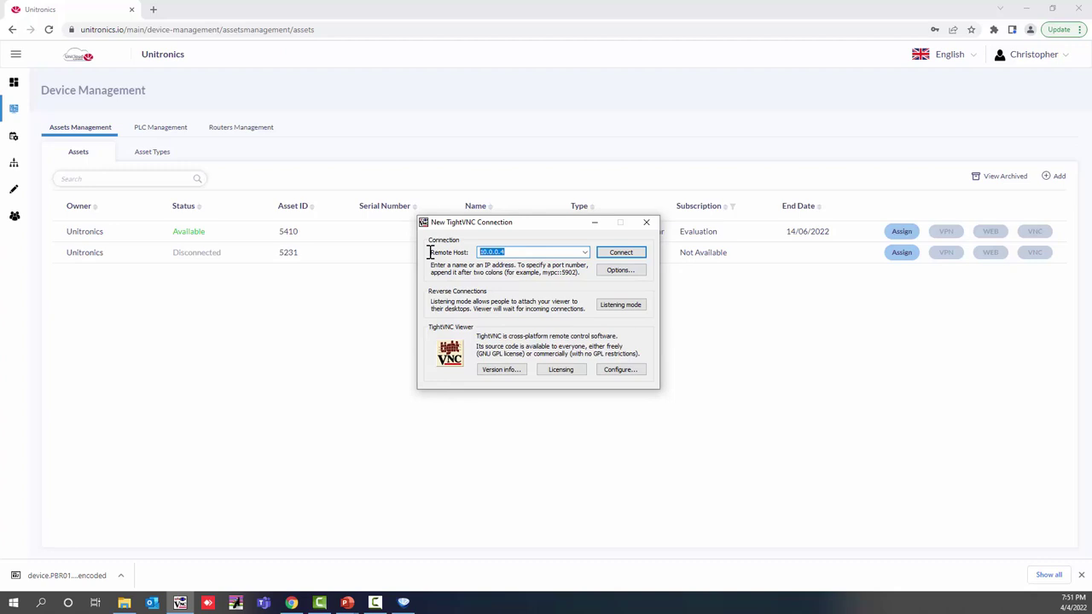
{"action": "type", "text": "10.0.0.200"}
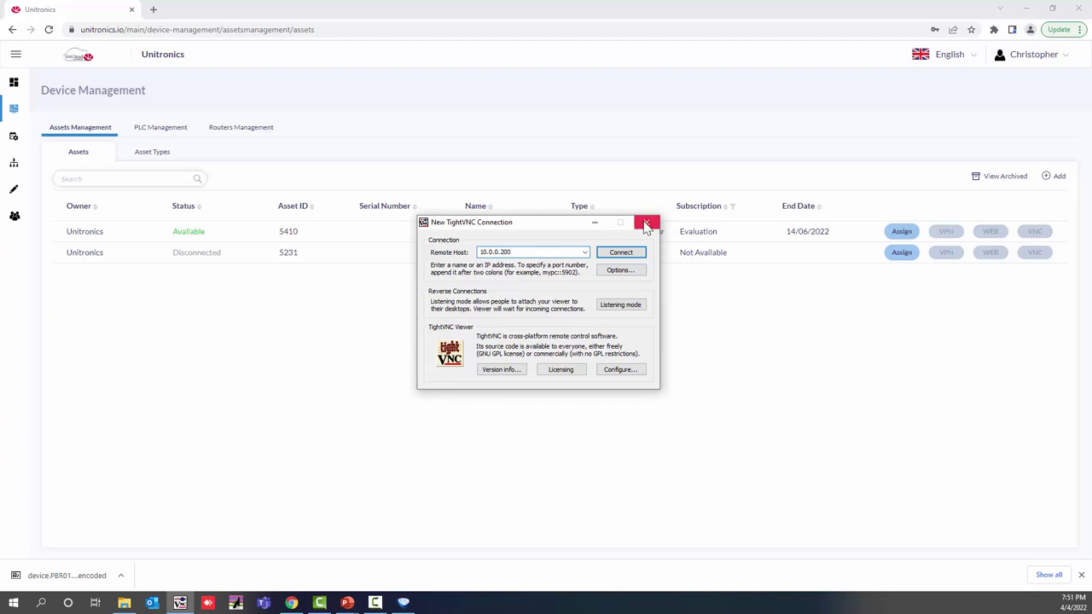
{"action": "left_click", "coordinate": [620, 253]}
{"action": "left_click_drag", "start_coordinate": [234, 157], "coordinate": [637, 156]}
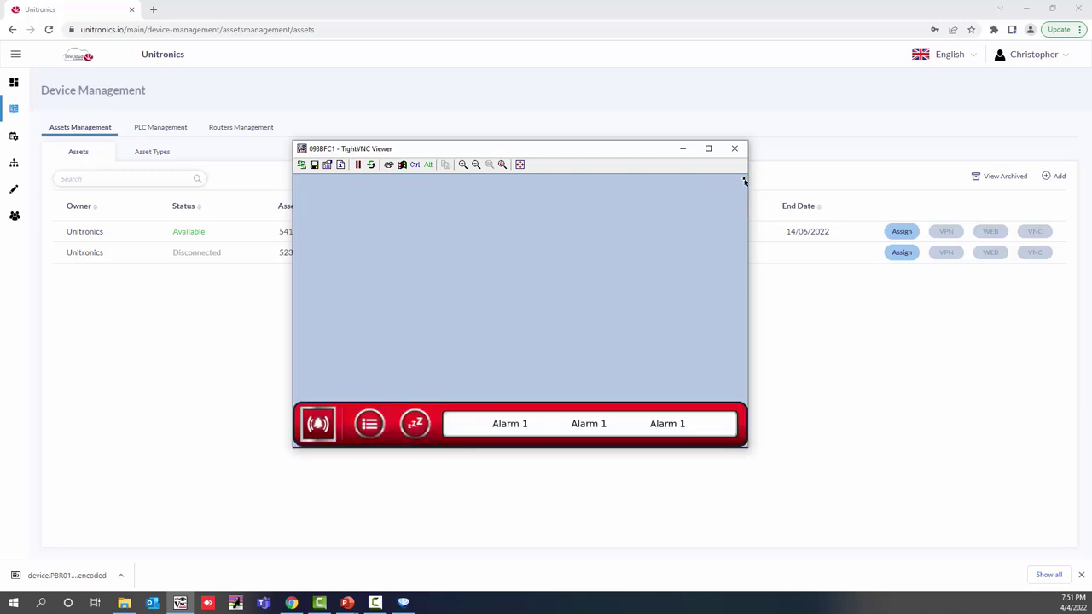
Step: On the panel, open UniApps' UniCloud settings and choose Activate, Load Certificate from UniCloud
{"action": "left_click", "coordinate": [744, 181]}
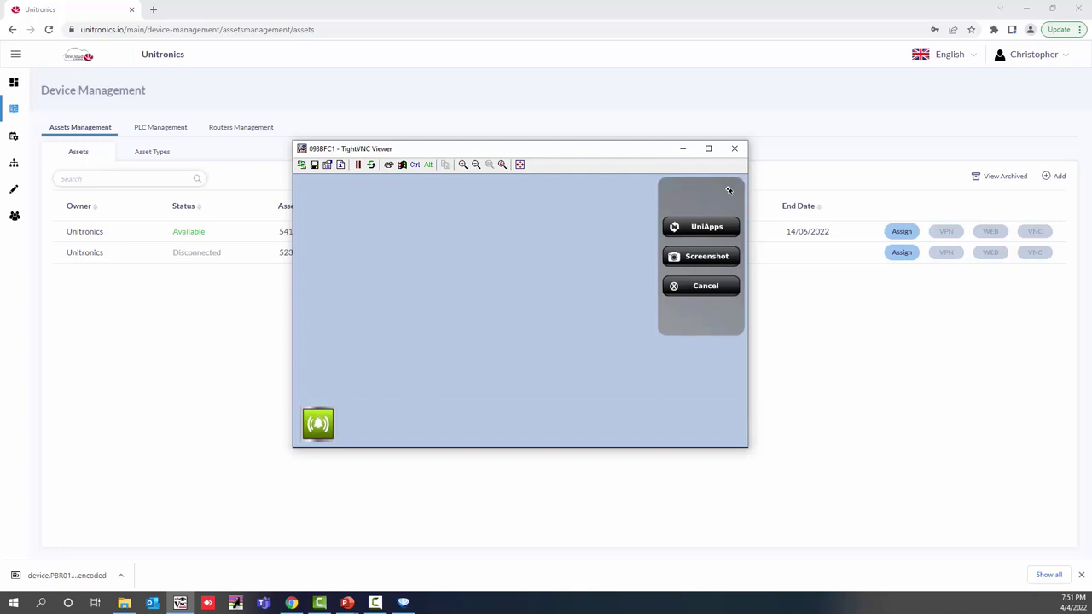
{"action": "left_click", "coordinate": [707, 227]}
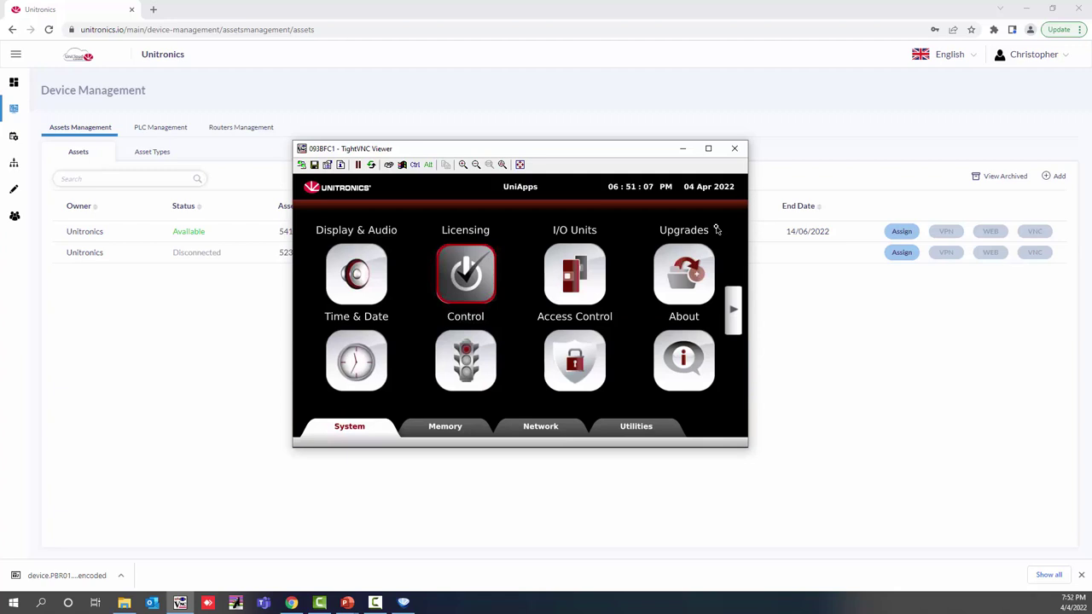
{"action": "left_click", "coordinate": [554, 427]}
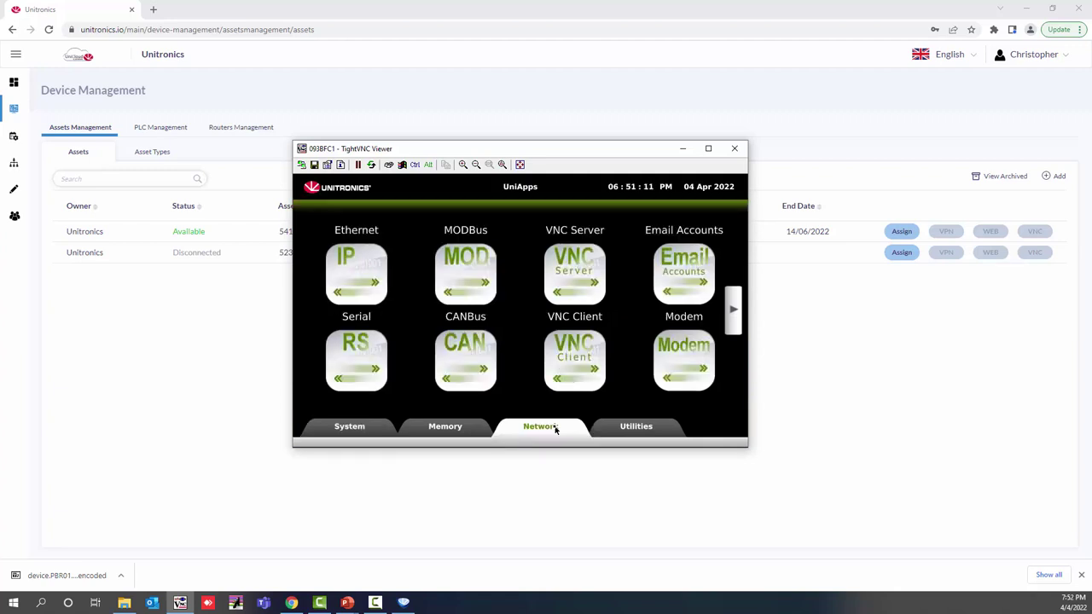
{"action": "left_click", "coordinate": [734, 310]}
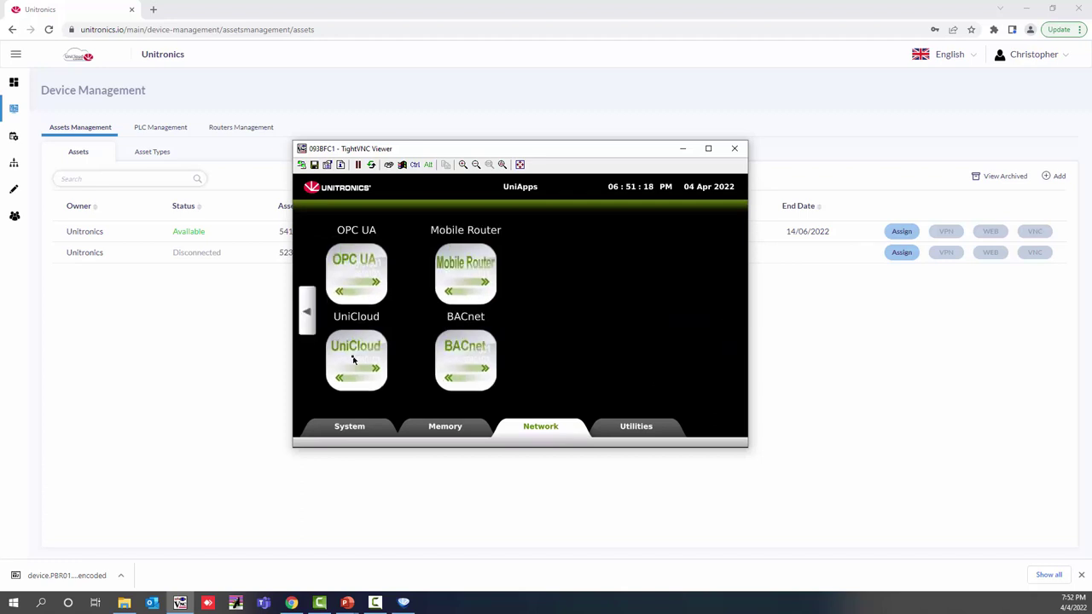
{"action": "left_click", "coordinate": [354, 360]}
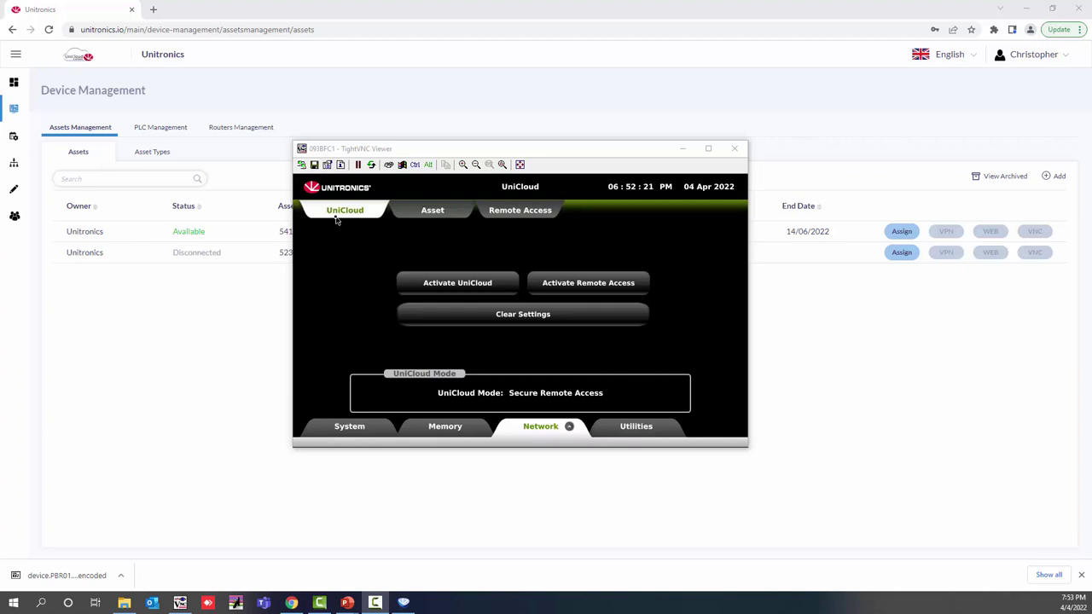
{"action": "left_click", "coordinate": [453, 285]}
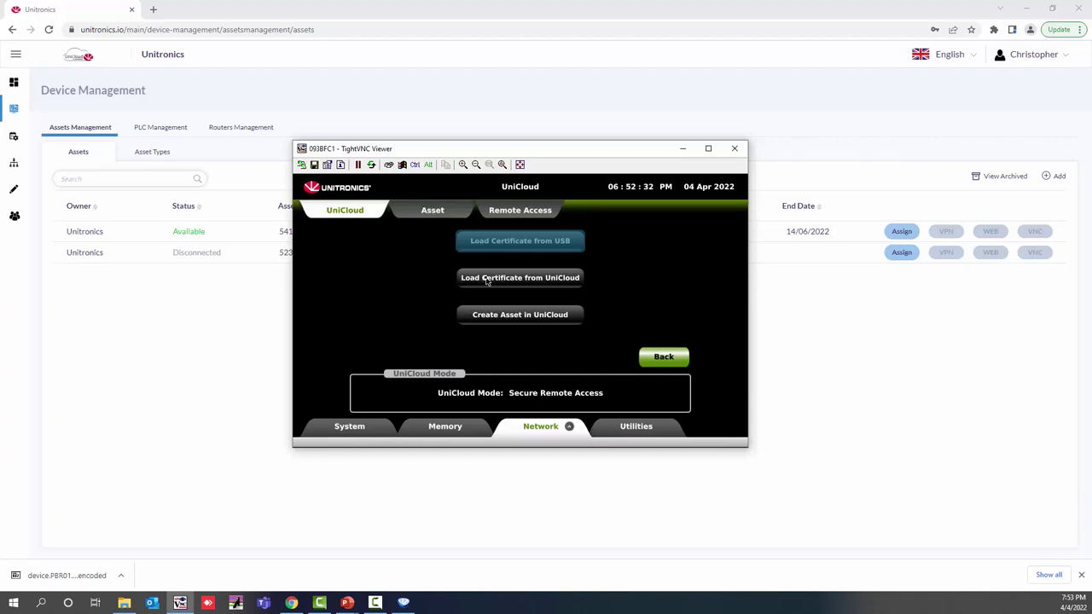
{"action": "left_click", "coordinate": [486, 281]}
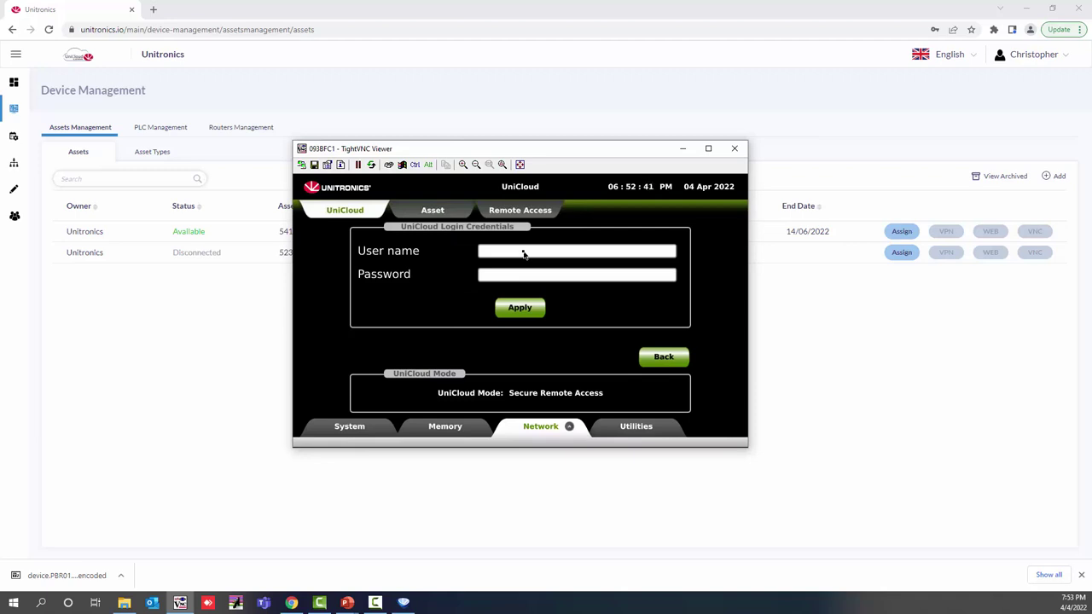
Step: Enter the UniCloud account e-mail as the panel's user name
{"action": "left_click", "coordinate": [523, 253]}
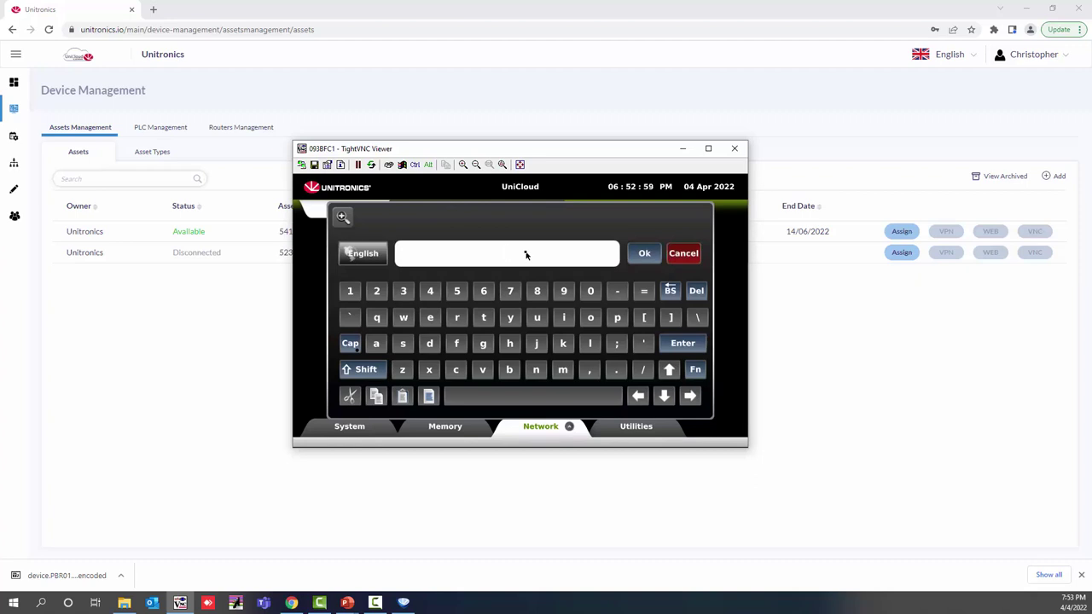
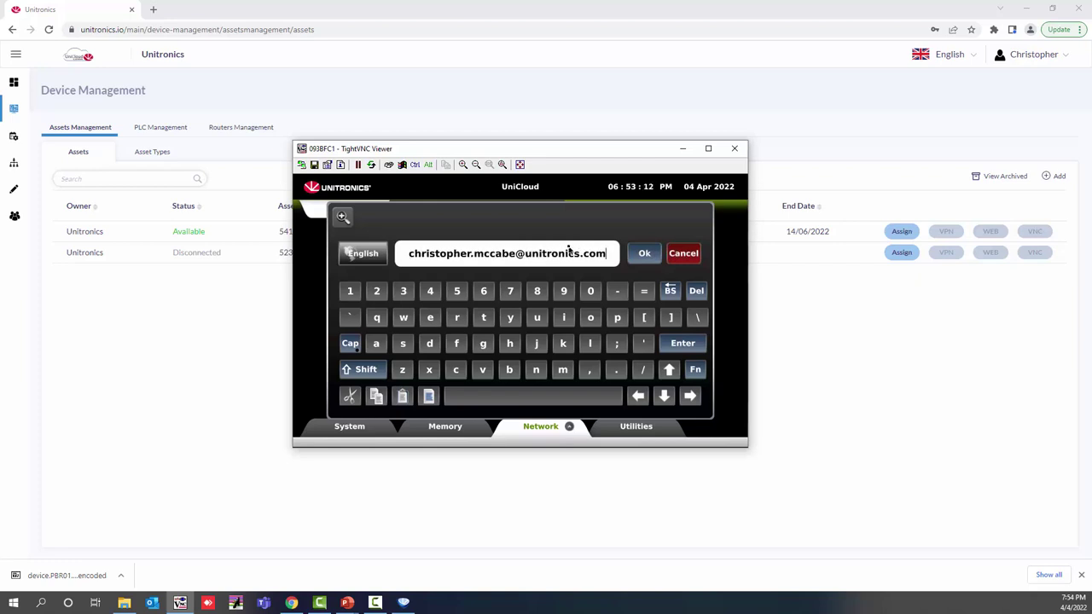
{"action": "left_click", "coordinate": [643, 254]}
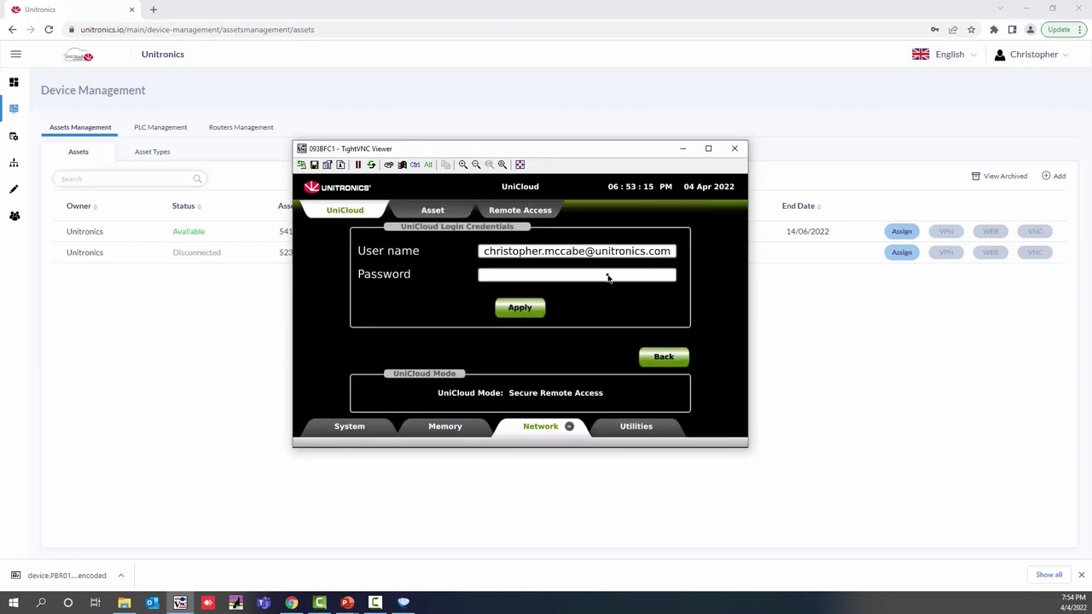
Step: Enter the account password, apply, and close the certificate success message
{"action": "left_click", "coordinate": [607, 278]}
{"action": "type", "text": "******"}
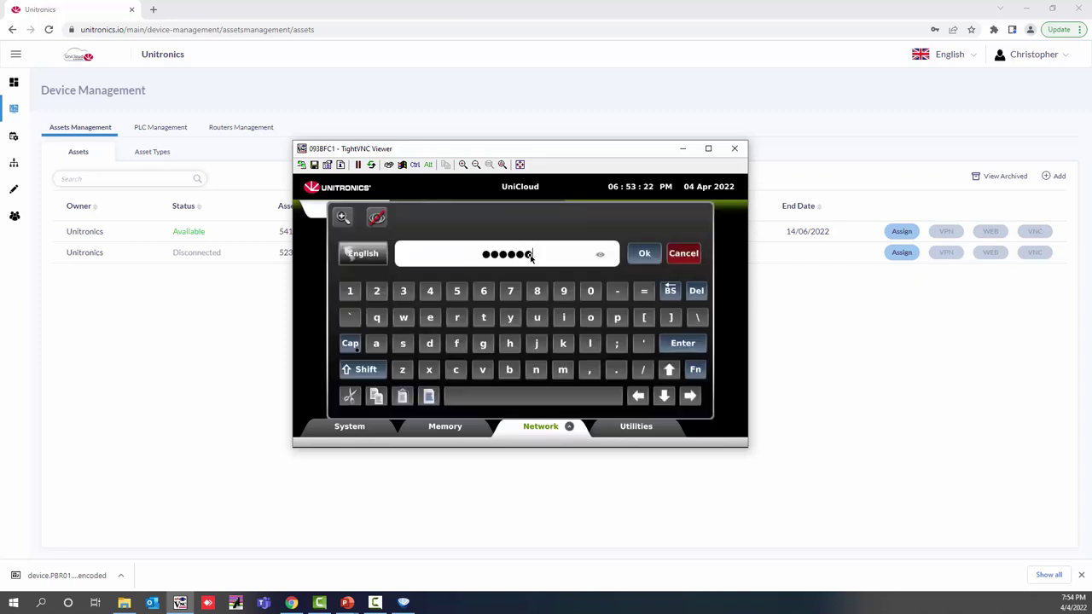
{"action": "type", "text": "*"}
{"action": "type", "text": "****"}
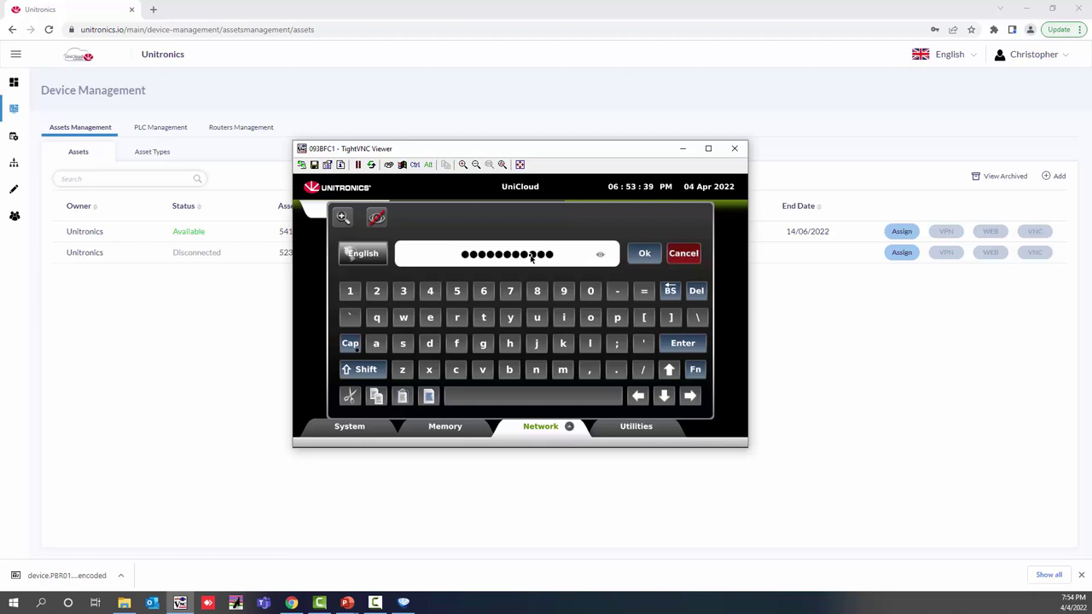
{"action": "type", "text": "*"}
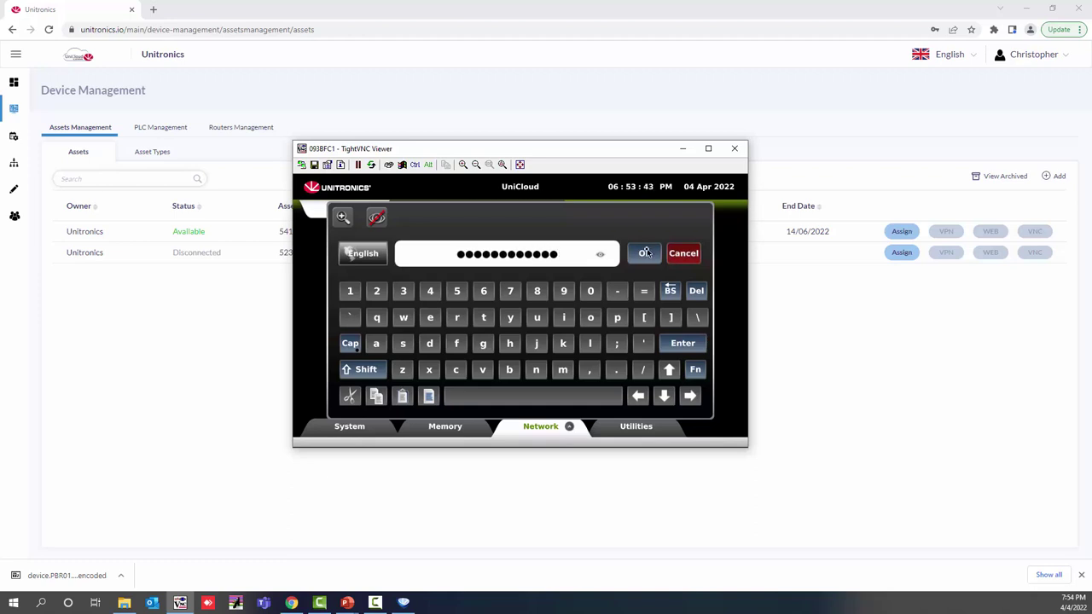
{"action": "left_click", "coordinate": [646, 252]}
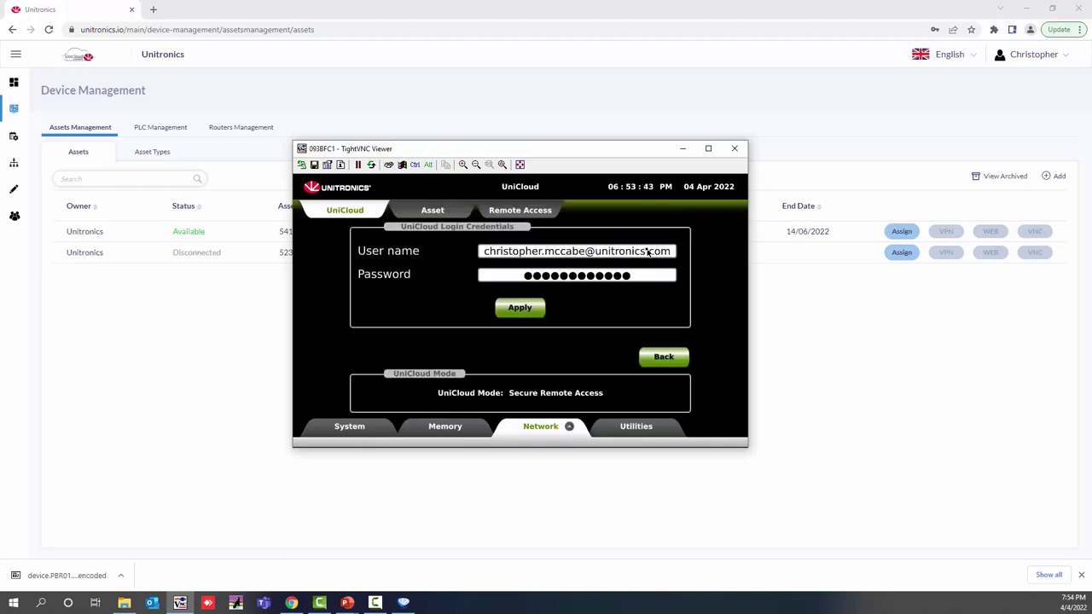
{"action": "left_click", "coordinate": [520, 308]}
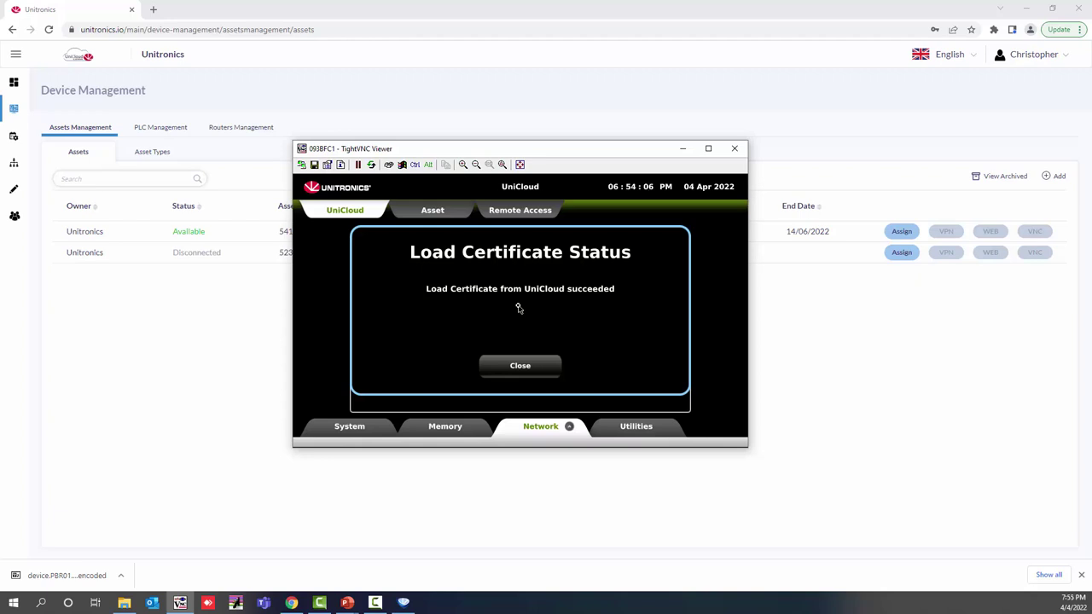
{"action": "left_click", "coordinate": [520, 367]}
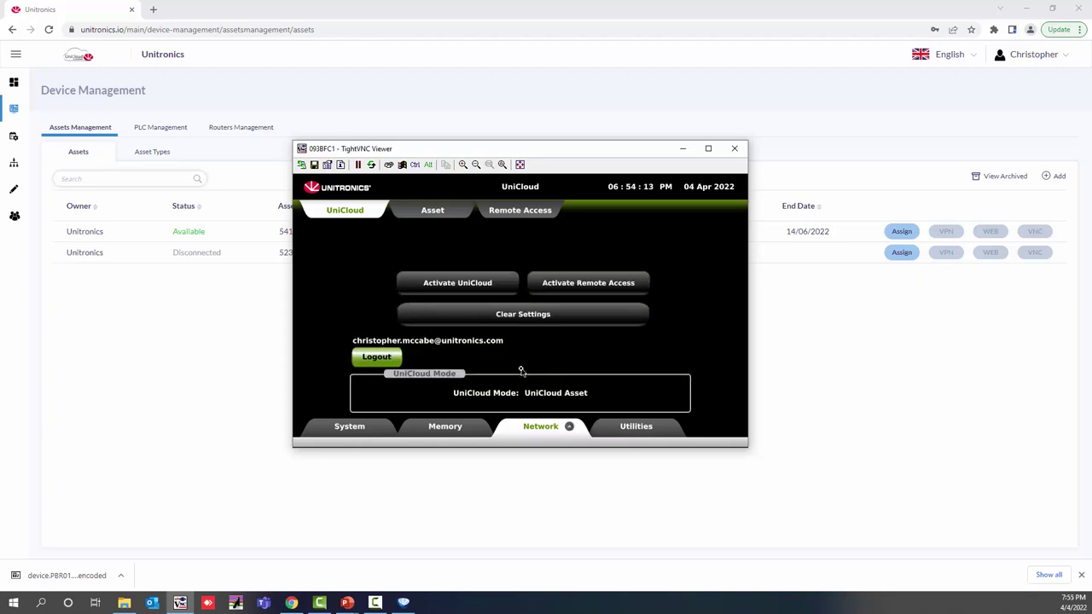
Step: Start sending data from the panel's Asset tab, confirm, then minimize TightVNC Viewer
{"action": "left_click", "coordinate": [437, 211]}
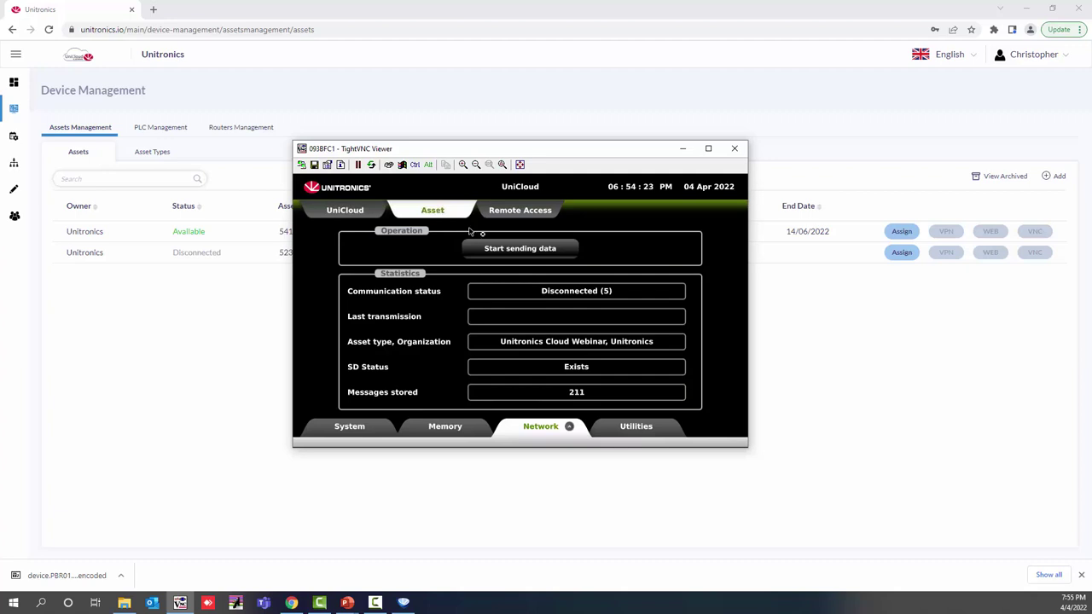
{"action": "left_click", "coordinate": [520, 249]}
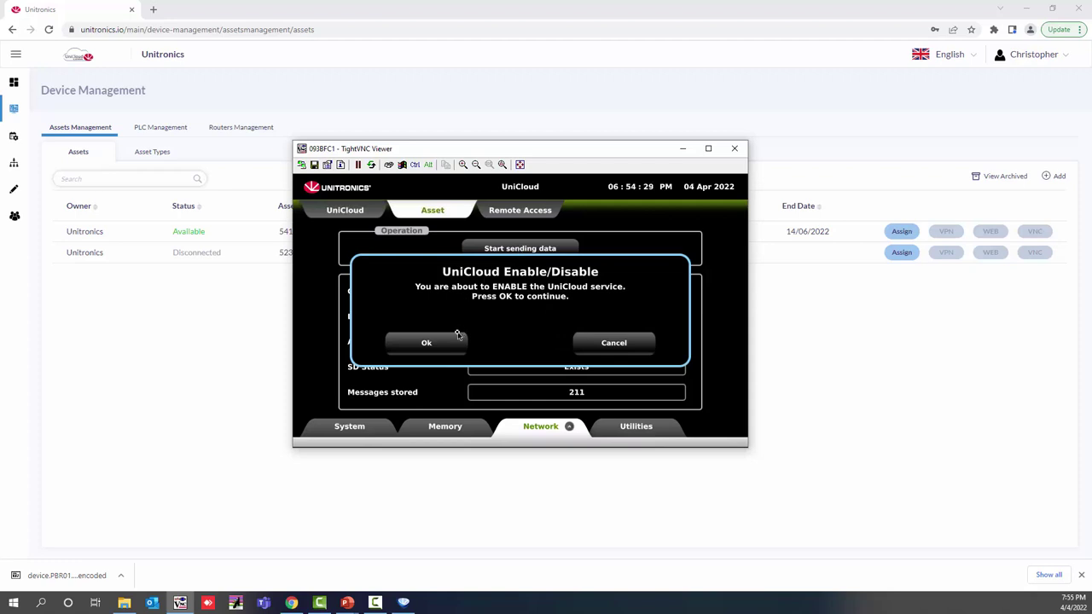
{"action": "left_click", "coordinate": [426, 343]}
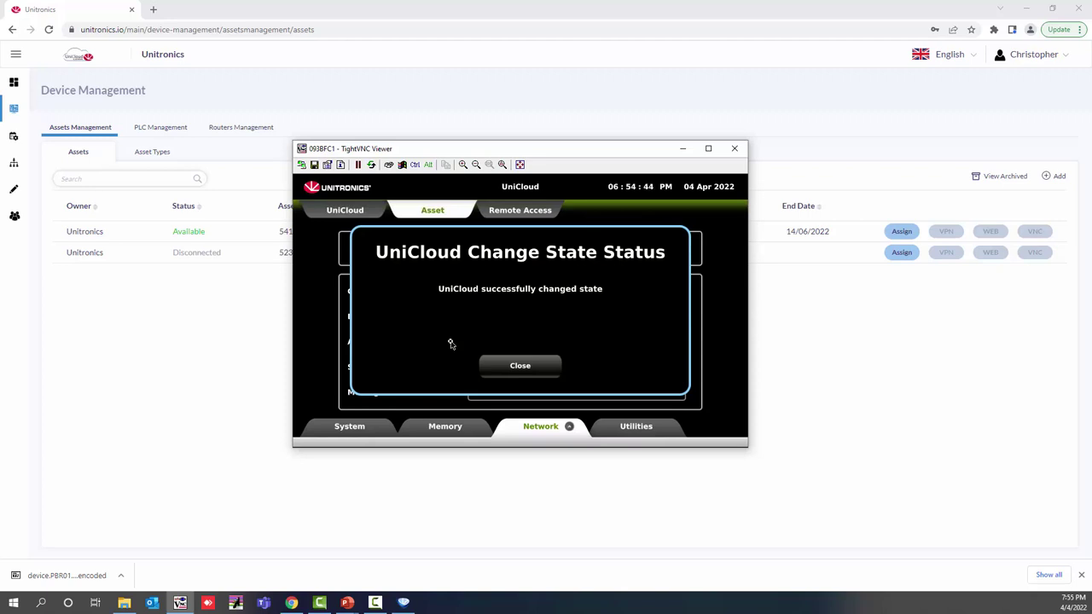
{"action": "left_click", "coordinate": [520, 366]}
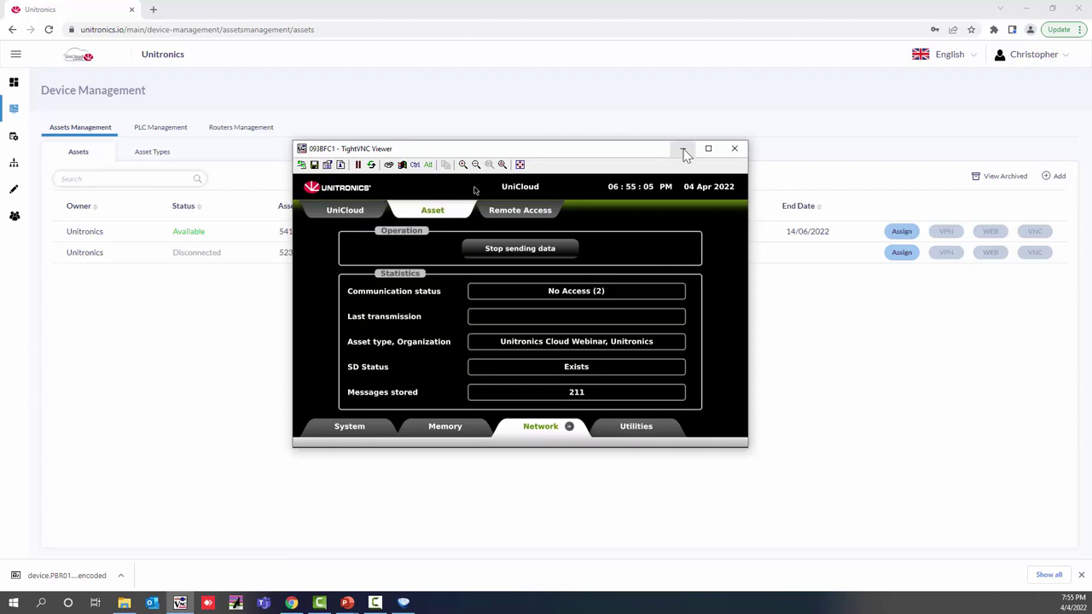
{"action": "left_click", "coordinate": [682, 149]}
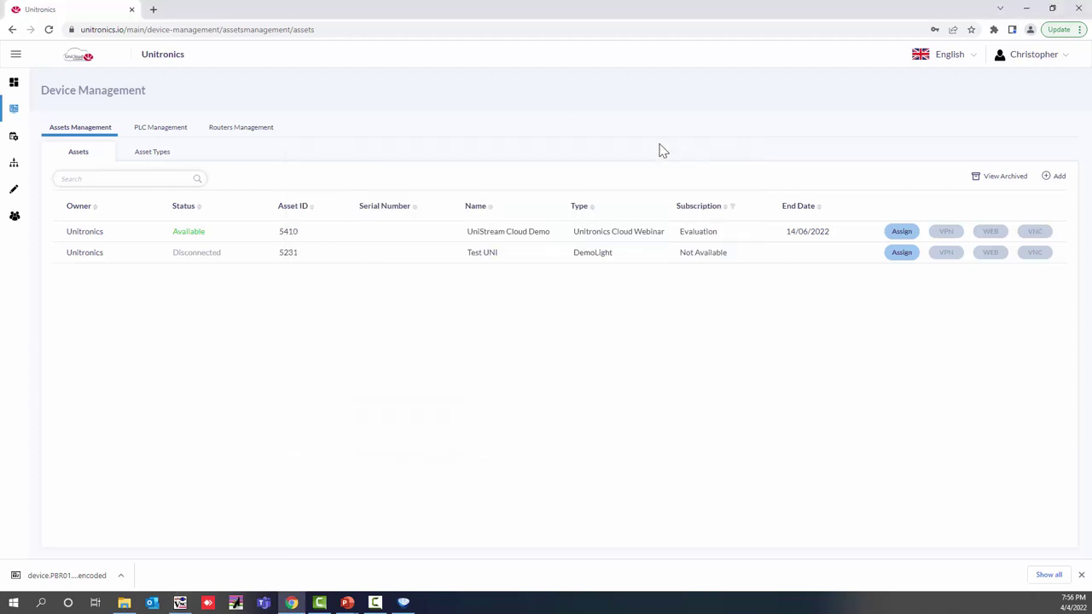
Step: Change UniStream Cloud Demo's tags timer interval to 00:00:10, accepting the Basic plan
{"action": "left_click", "coordinate": [50, 30]}
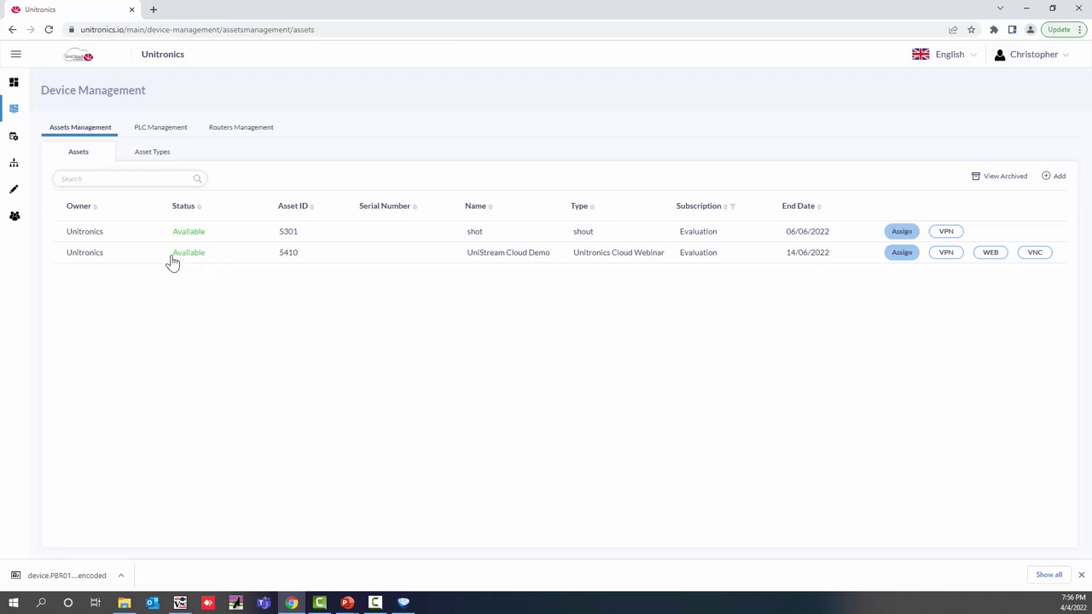
{"action": "left_click", "coordinate": [195, 259]}
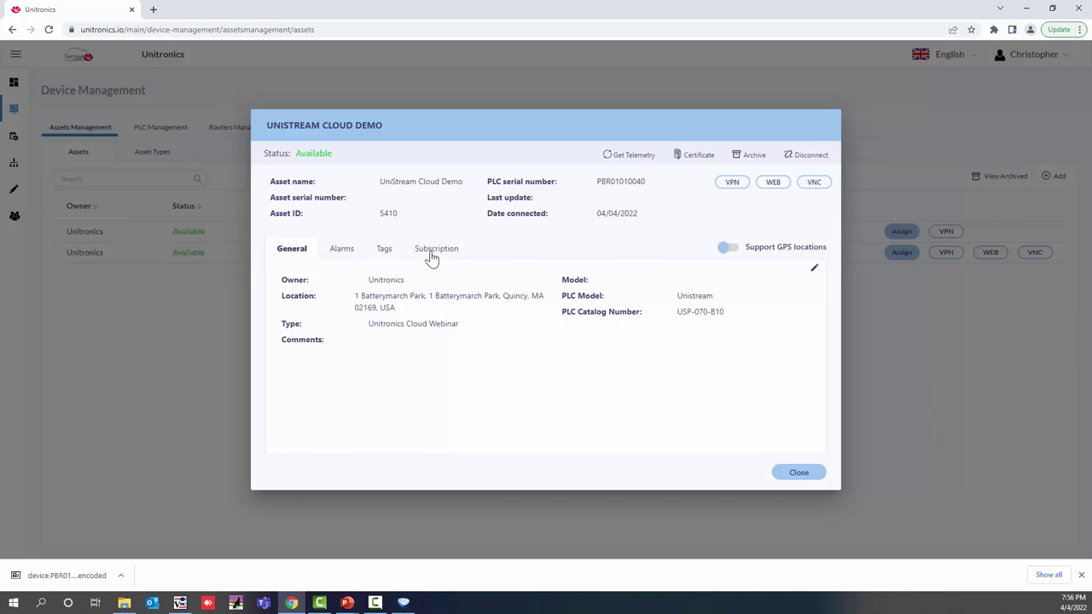
{"action": "left_click", "coordinate": [434, 255]}
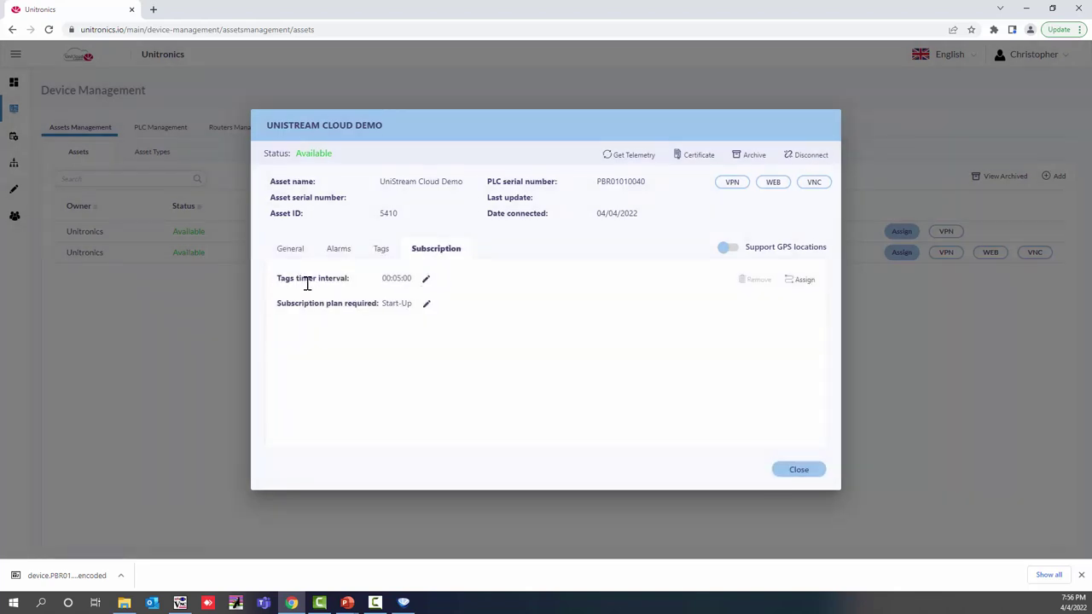
{"action": "left_click", "coordinate": [427, 284]}
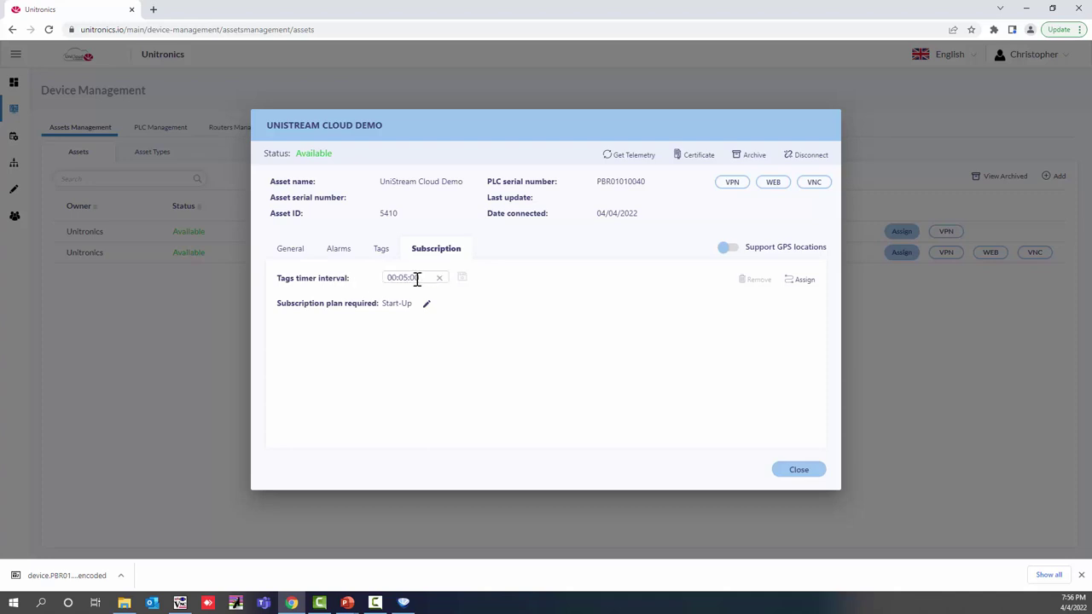
{"action": "left_click_drag", "start_coordinate": [401, 277], "coordinate": [427, 278]}
{"action": "type", "text": "0:10"}
{"action": "left_click", "coordinate": [462, 282]}
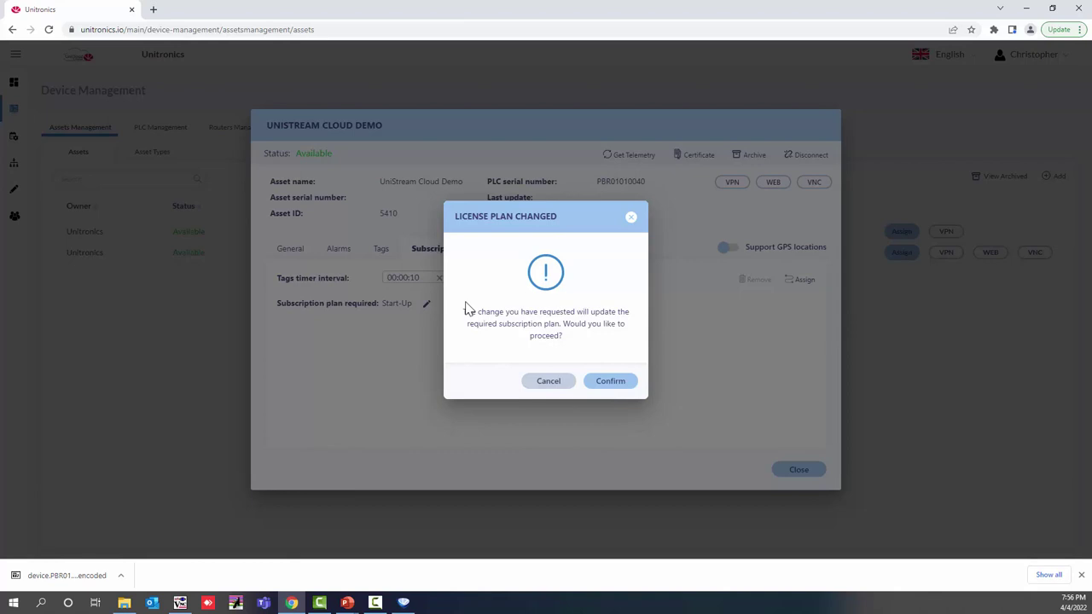
{"action": "left_click", "coordinate": [606, 383]}
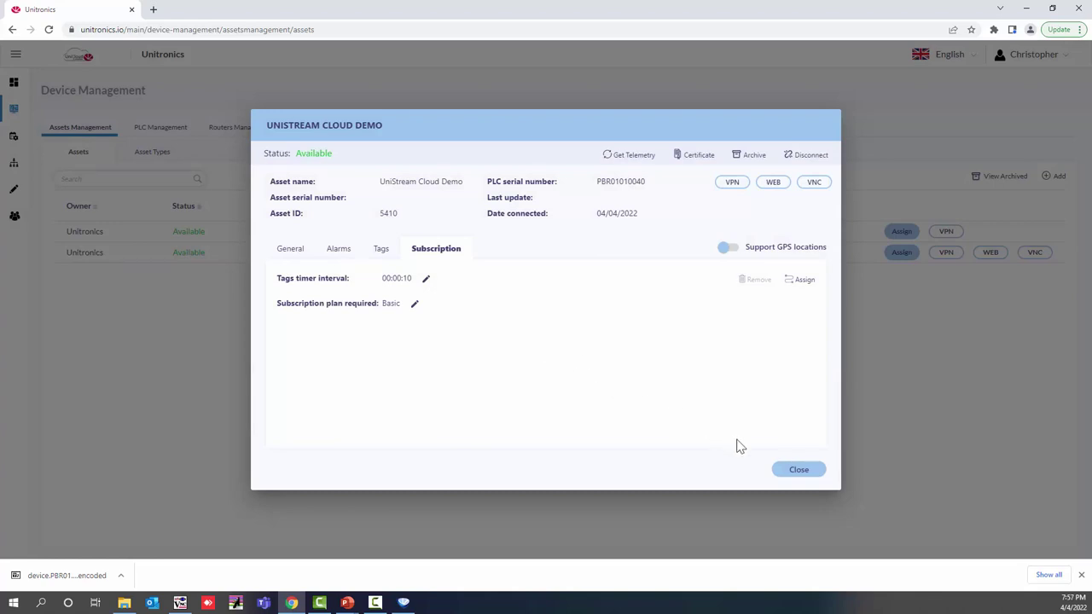
{"action": "left_click", "coordinate": [797, 470]}
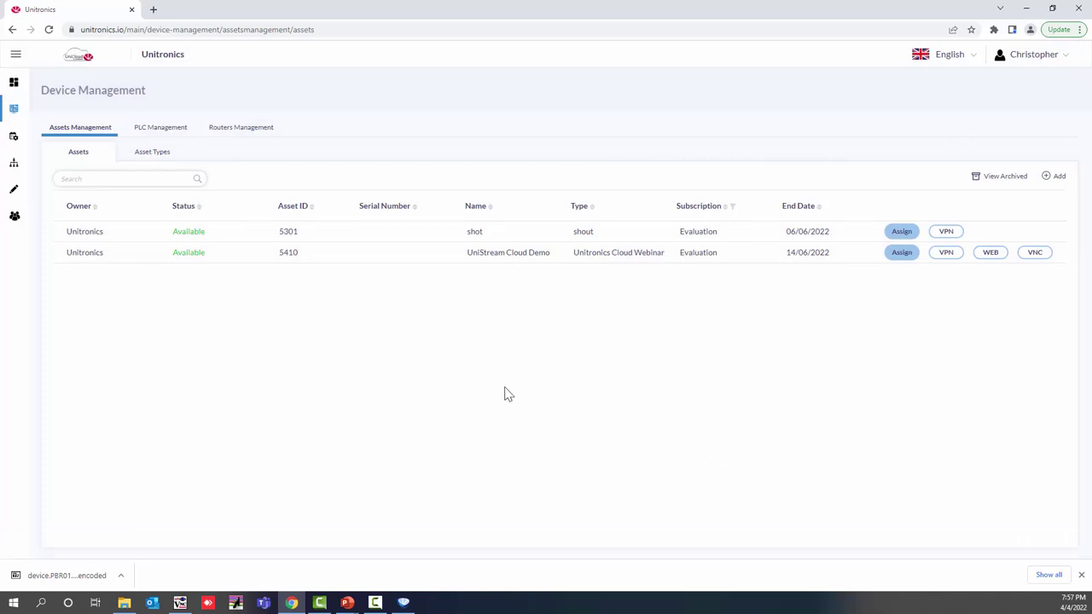
Step: Reload the asset list so UniStream Cloud Demo shows Connected, then go to the Dashboard editor
{"action": "left_click", "coordinate": [49, 30]}
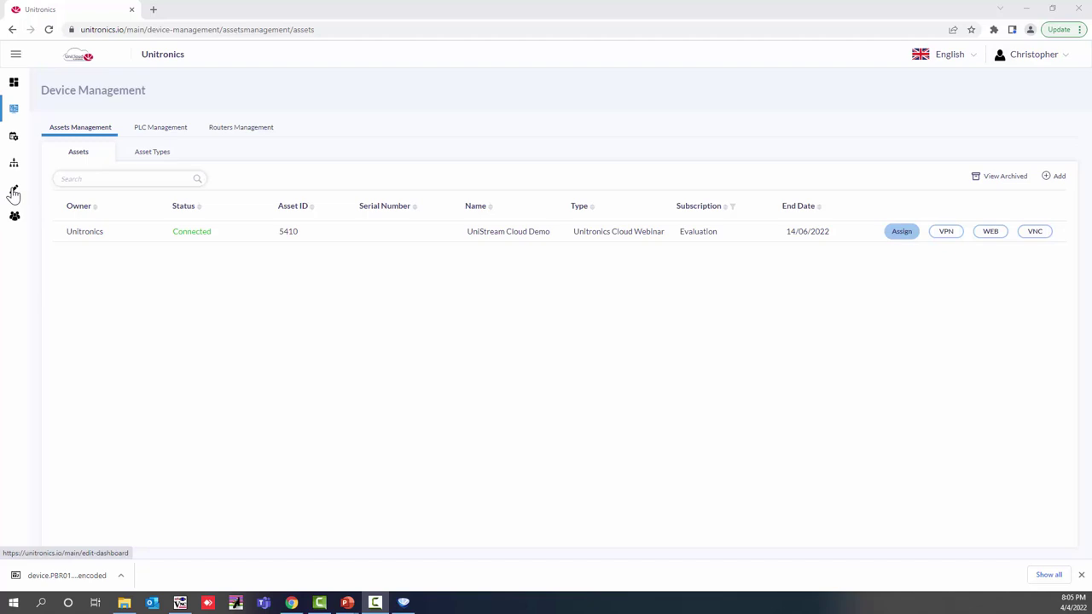
{"action": "left_click", "coordinate": [14, 193]}
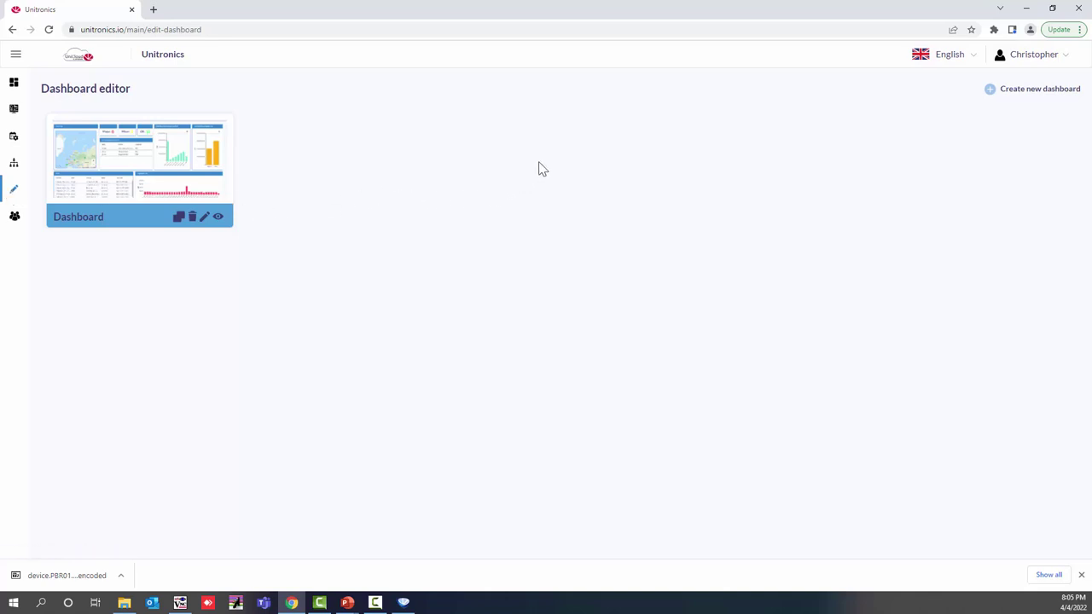
Step: Create a new dashboard named 'Machine Data for Cloud' in place of the default name
{"action": "left_click", "coordinate": [992, 94]}
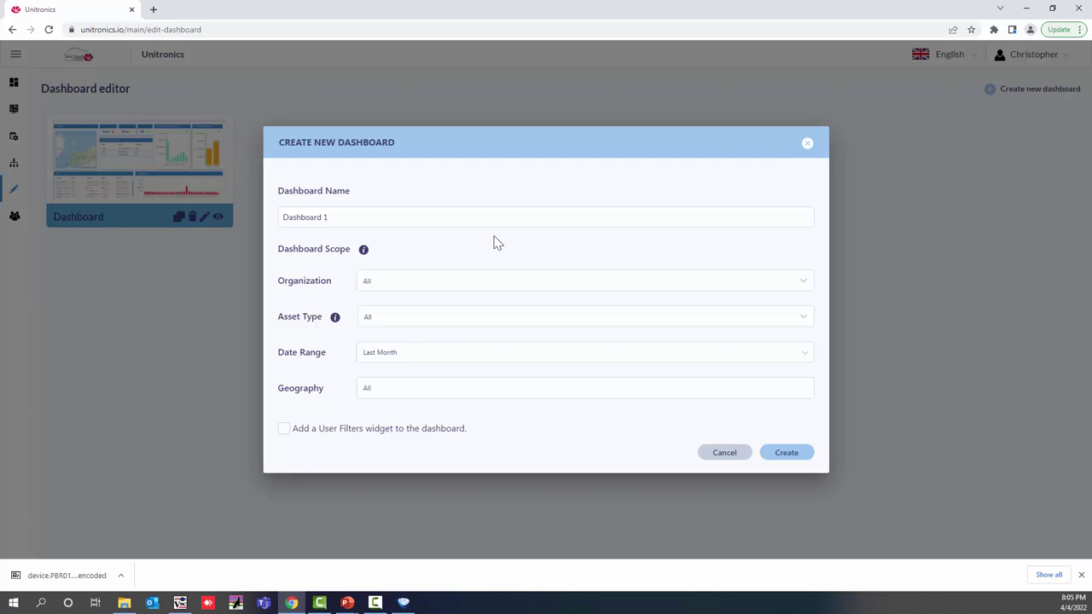
{"action": "left_click_drag", "start_coordinate": [373, 217], "coordinate": [207, 240]}
{"action": "type", "text": "Machine D"}
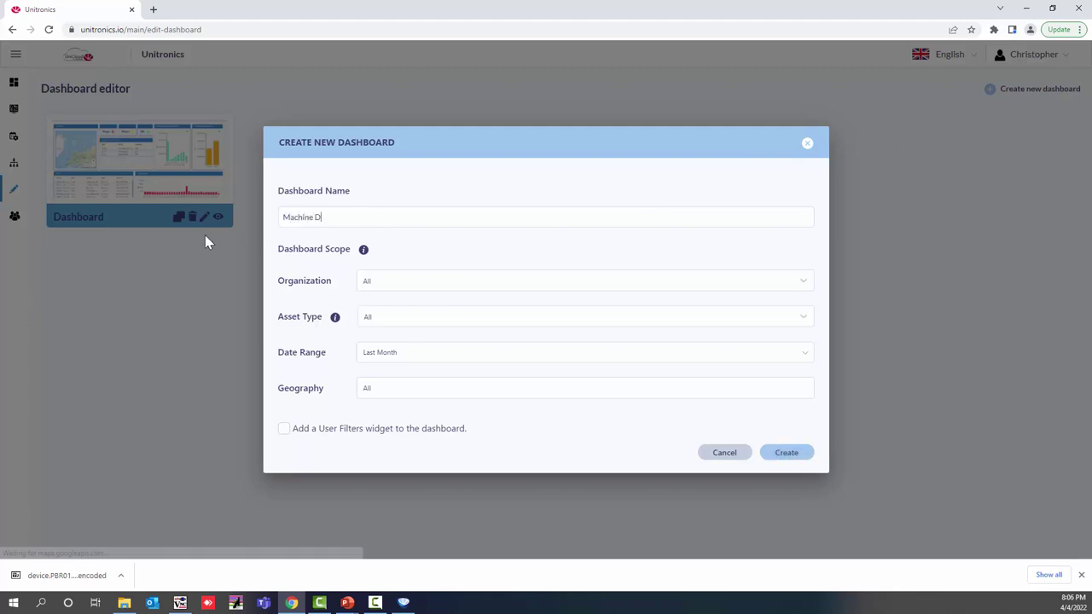
{"action": "type", "text": "ata for Cloud"}
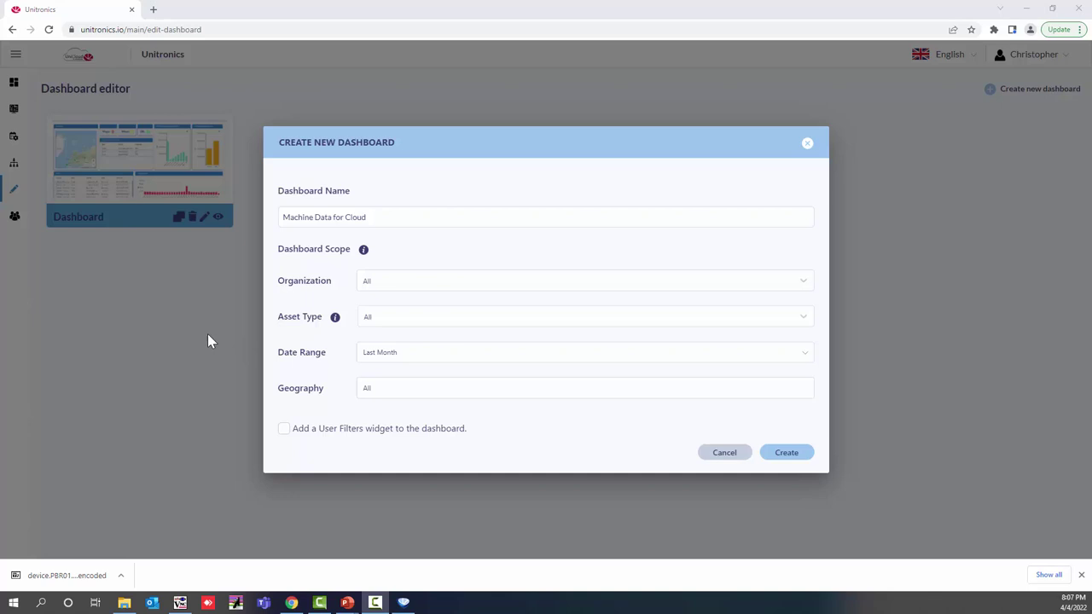
{"action": "left_click", "coordinate": [777, 458]}
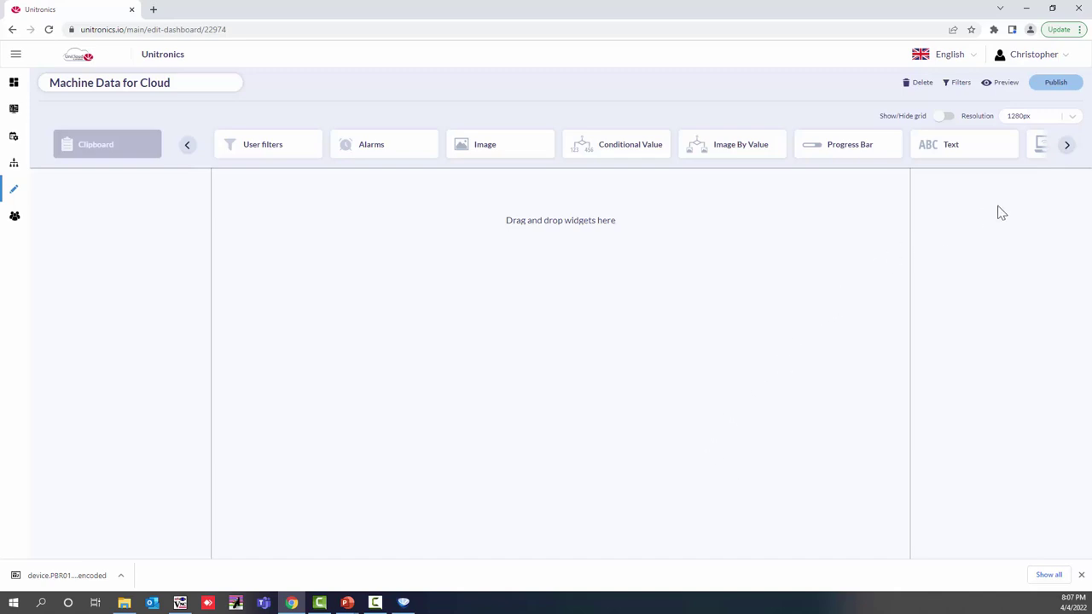
Step: Page the widget bar to Radial Gauge and drop it onto the canvas as Radial Gauge 1
{"action": "left_click", "coordinate": [1066, 150]}
{"action": "left_click", "coordinate": [1066, 150]}
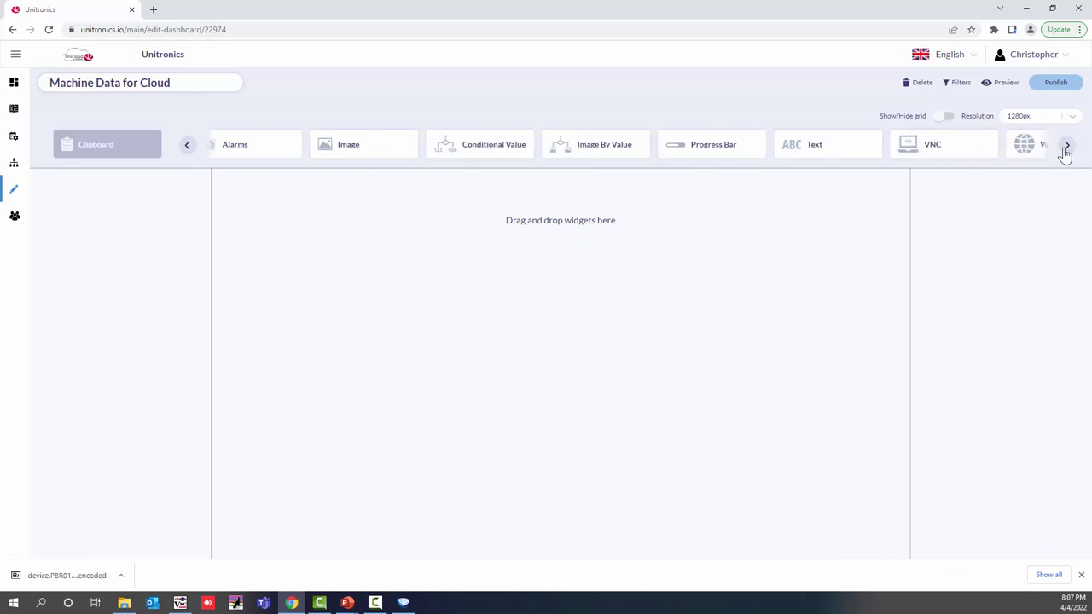
{"action": "left_click", "coordinate": [1066, 150]}
{"action": "left_click", "coordinate": [1065, 151]}
{"action": "left_click", "coordinate": [1065, 150]}
{"action": "left_click", "coordinate": [1066, 150]}
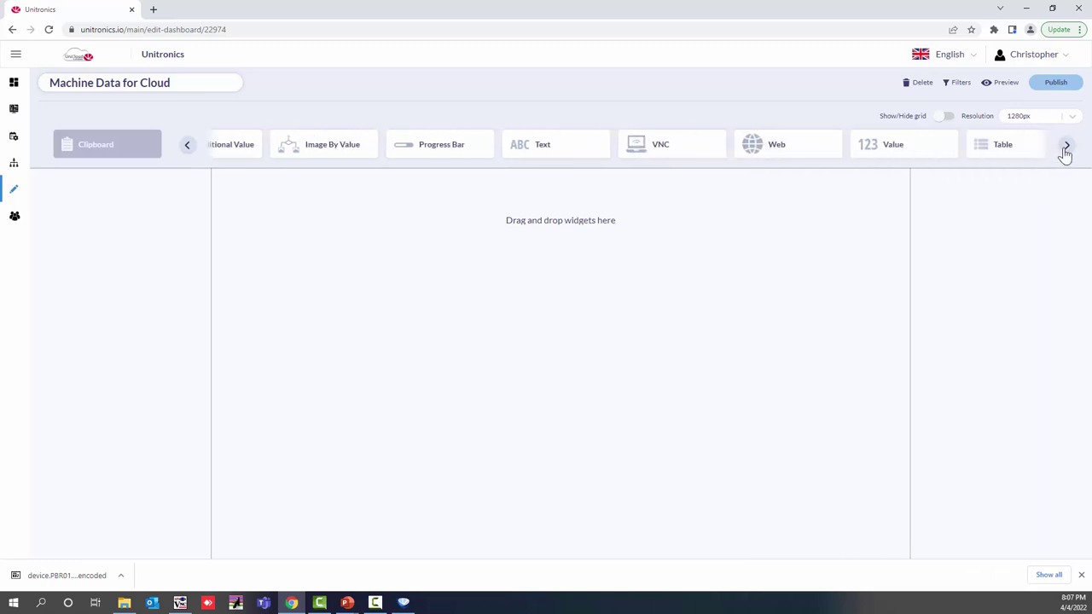
{"action": "left_click", "coordinate": [1066, 150]}
{"action": "left_click", "coordinate": [1066, 150]}
{"action": "left_click", "coordinate": [1066, 150]}
{"action": "left_click", "coordinate": [1065, 150]}
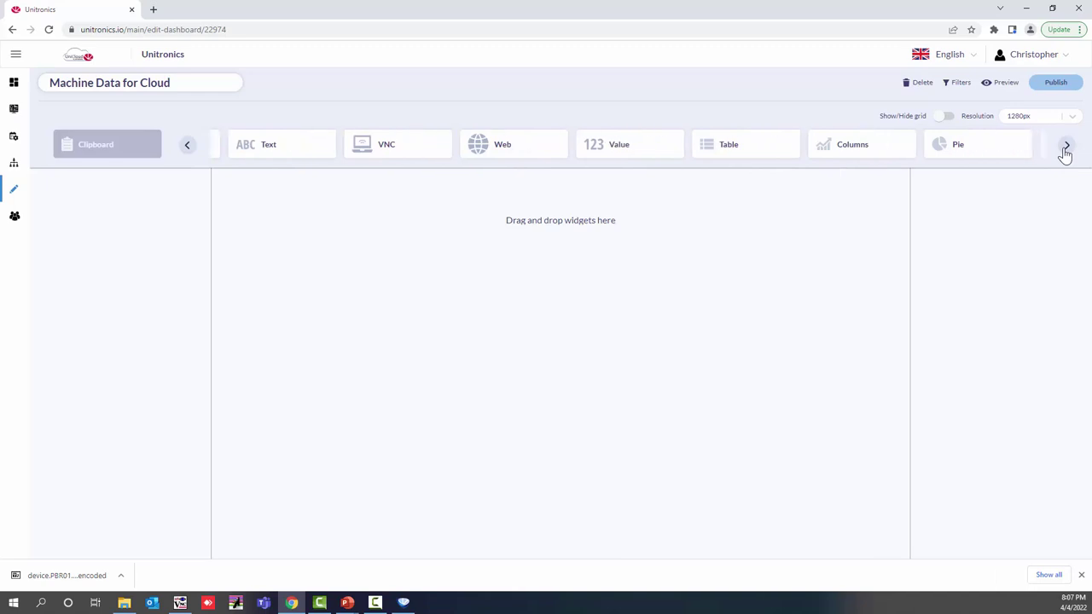
{"action": "left_click", "coordinate": [1065, 151]}
{"action": "left_click", "coordinate": [1066, 150]}
{"action": "left_click", "coordinate": [1065, 150]}
{"action": "left_click", "coordinate": [1066, 150]}
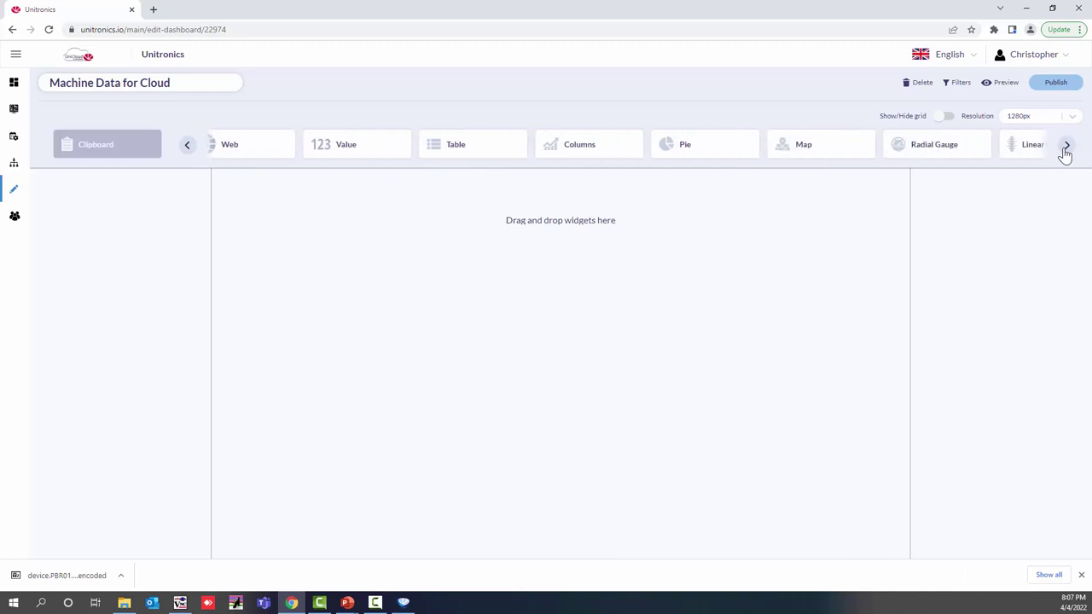
{"action": "left_click_drag", "start_coordinate": [978, 144], "coordinate": [708, 230]}
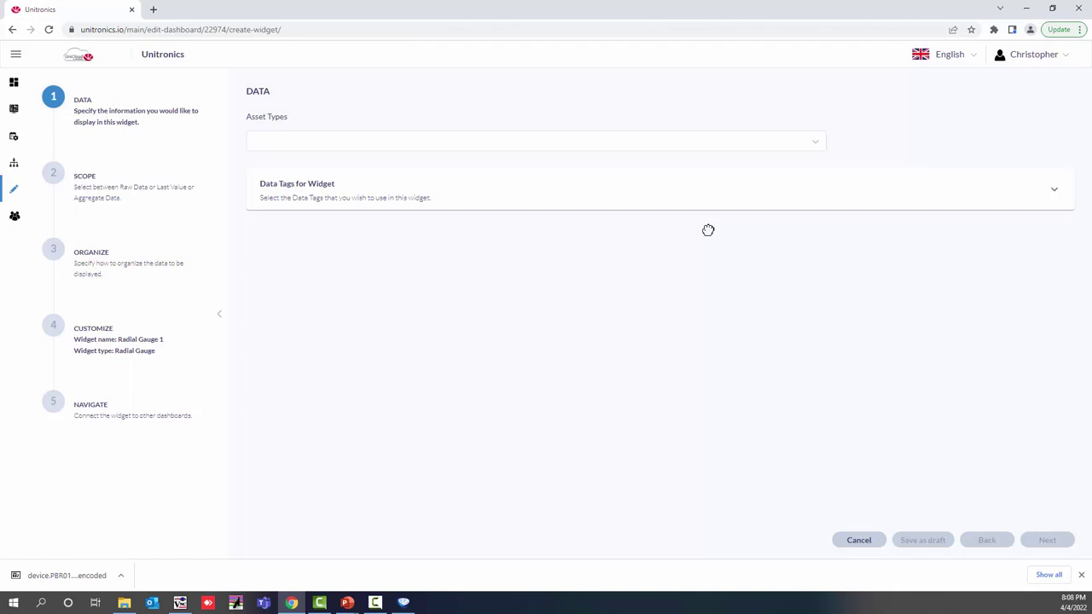
Step: Feed the gauge from the Unitronics Cloud Webinar asset type, its Asset name property and Current Value tag
{"action": "left_click", "coordinate": [512, 141]}
{"action": "scroll", "coordinate": [365, 277], "scroll_direction": "down", "scroll_amount": 10}
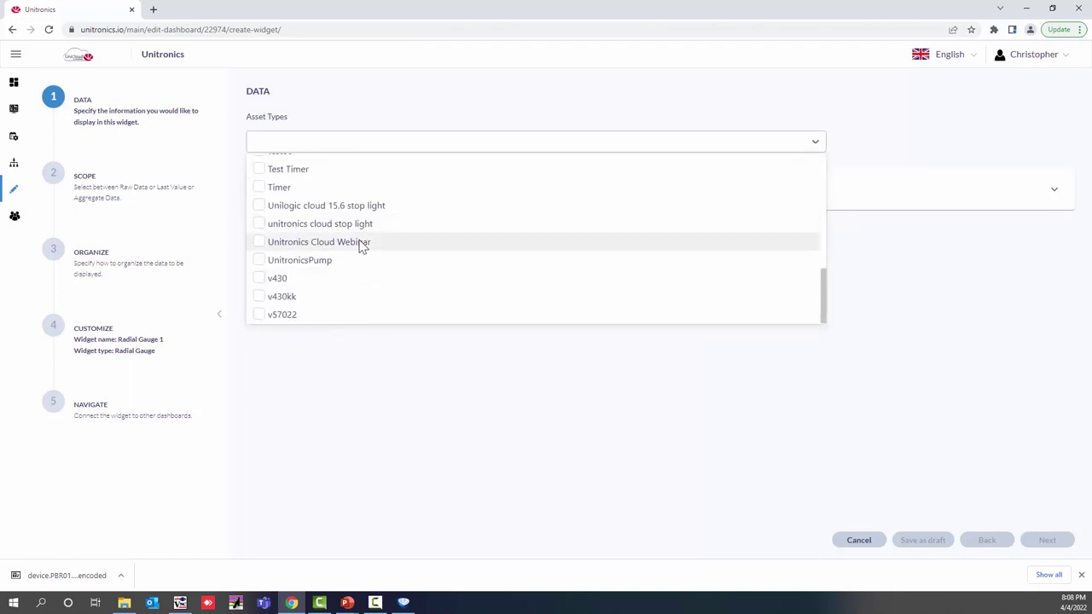
{"action": "left_click", "coordinate": [361, 244]}
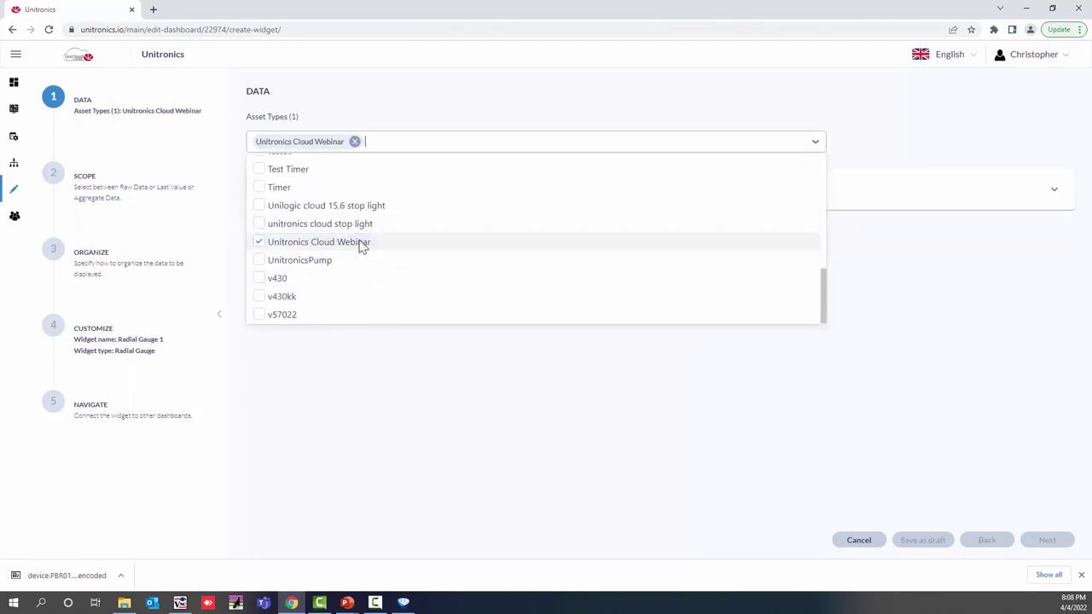
{"action": "left_click", "coordinate": [475, 405]}
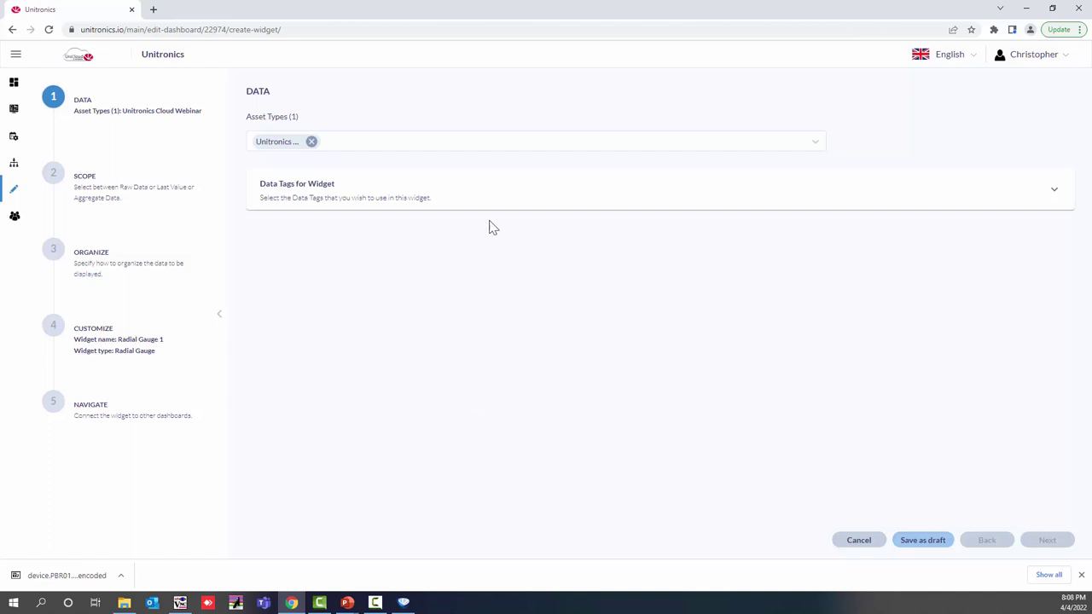
{"action": "left_click", "coordinate": [517, 209]}
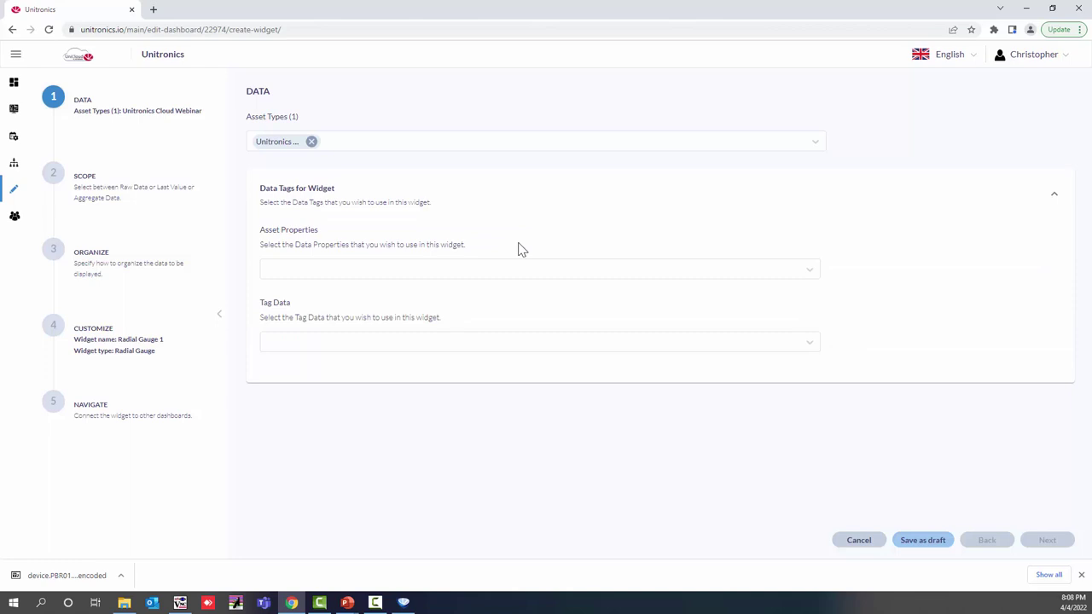
{"action": "left_click", "coordinate": [493, 278]}
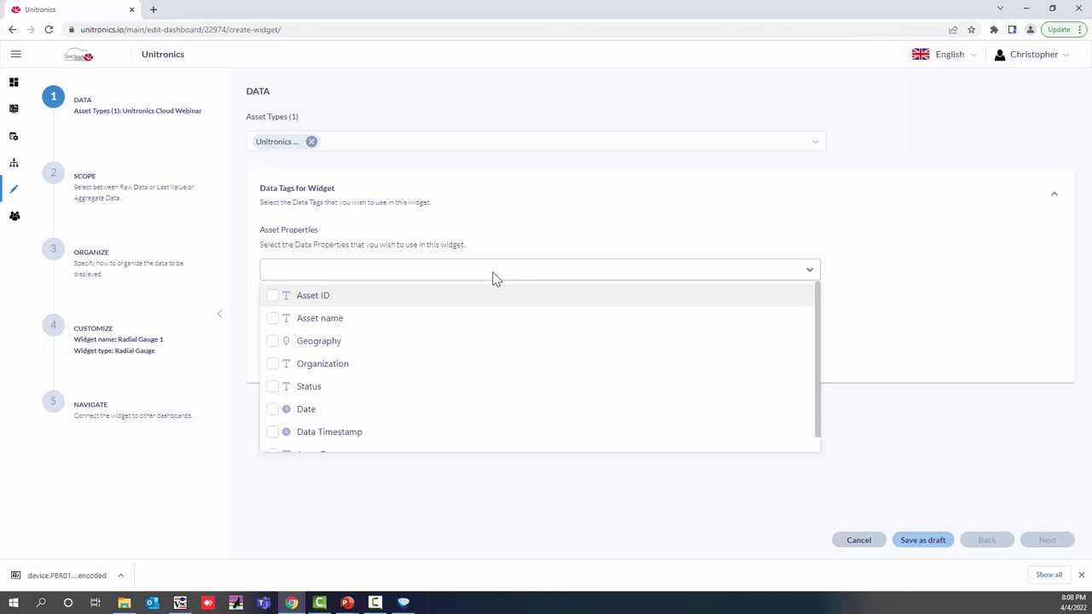
{"action": "left_click", "coordinate": [273, 322]}
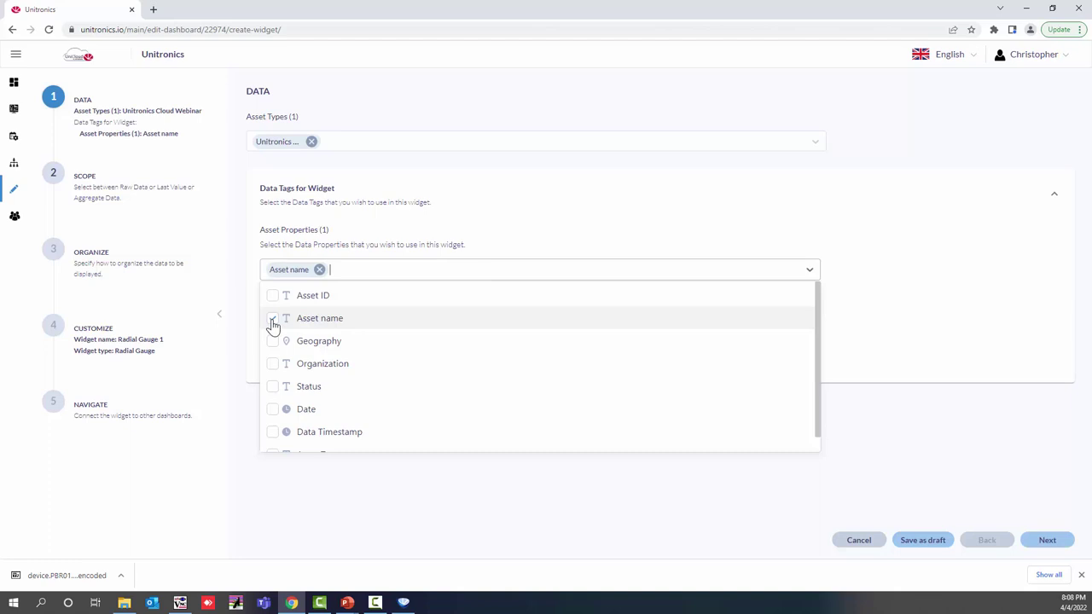
{"action": "left_click", "coordinate": [344, 463]}
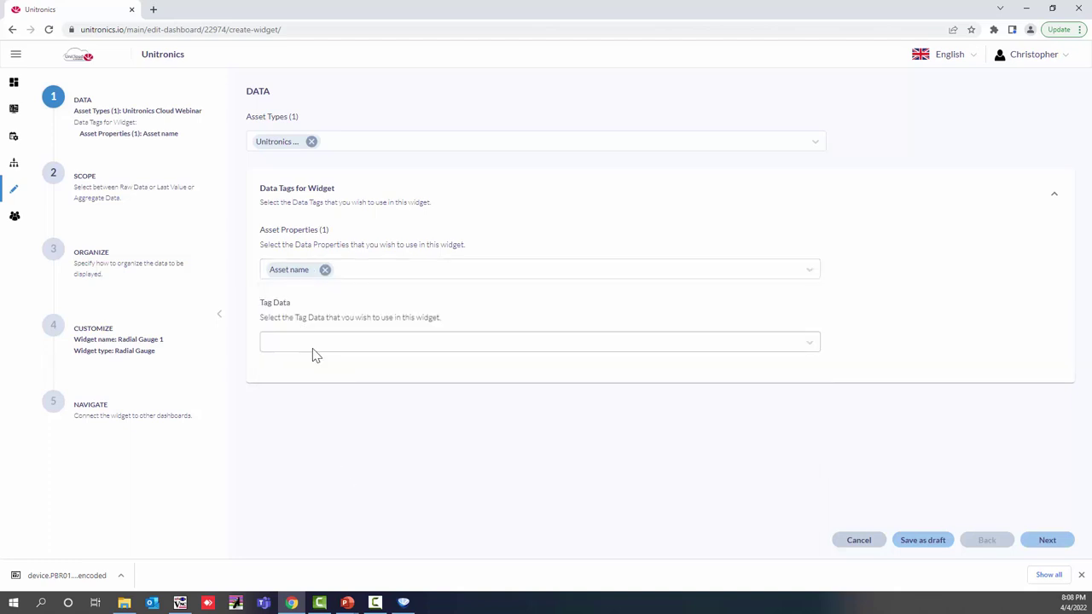
{"action": "left_click", "coordinate": [314, 349]}
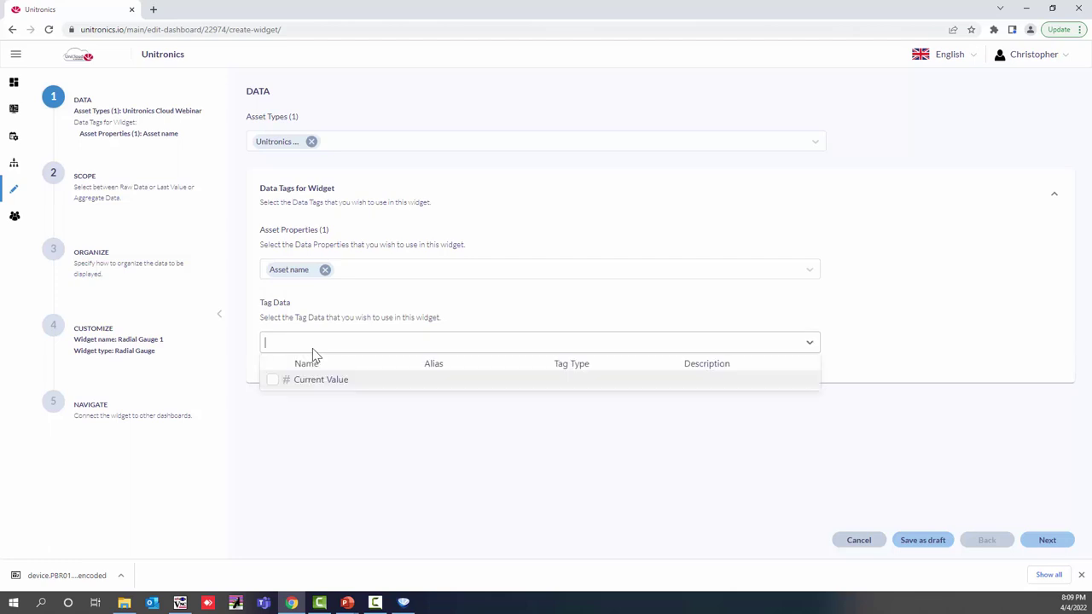
{"action": "left_click", "coordinate": [273, 383]}
{"action": "left_click", "coordinate": [332, 444]}
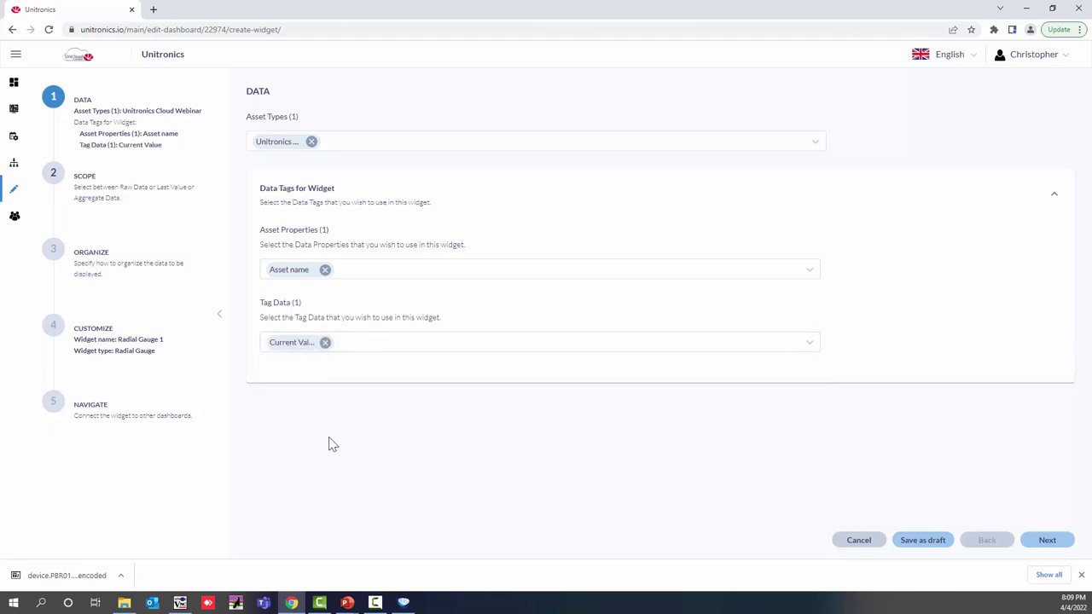
{"action": "left_click", "coordinate": [1048, 542]}
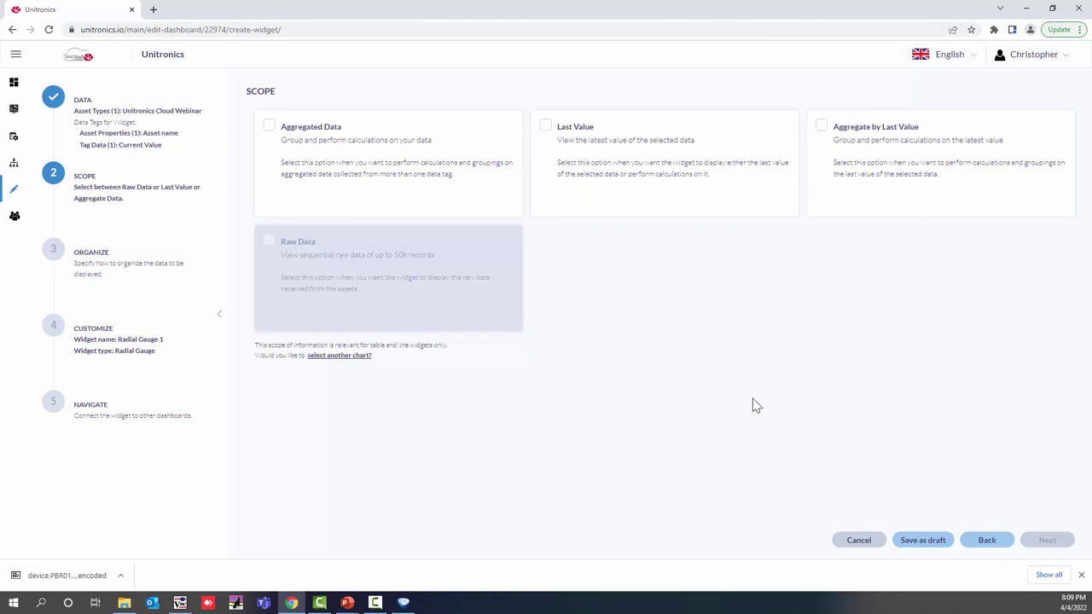
Step: Use Last Value scope and set Current Value as the gauge's metric, previewing 75
{"action": "left_click", "coordinate": [547, 128]}
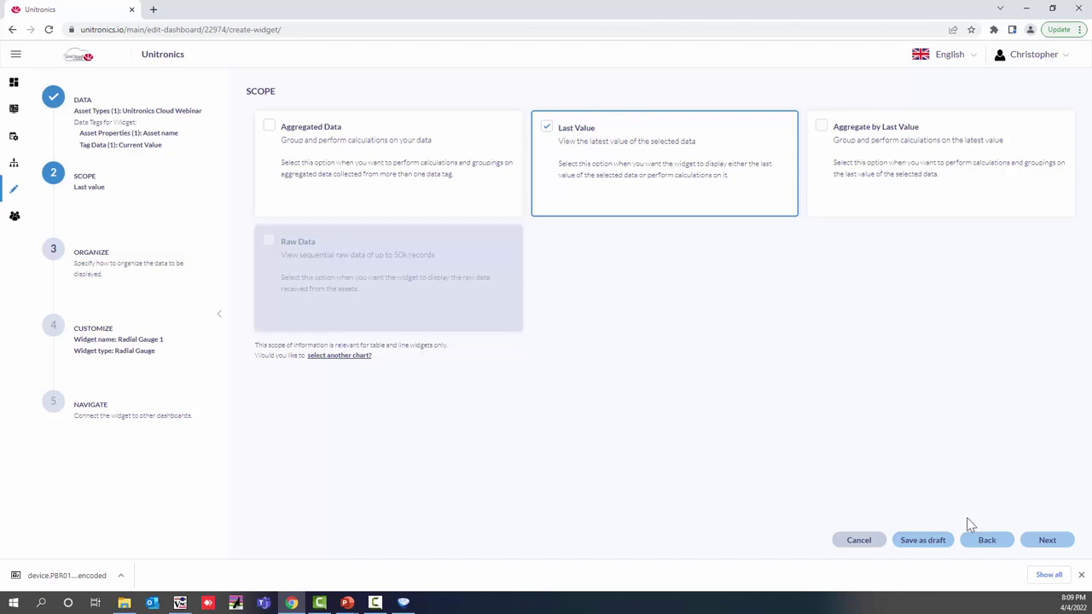
{"action": "left_click", "coordinate": [1047, 544]}
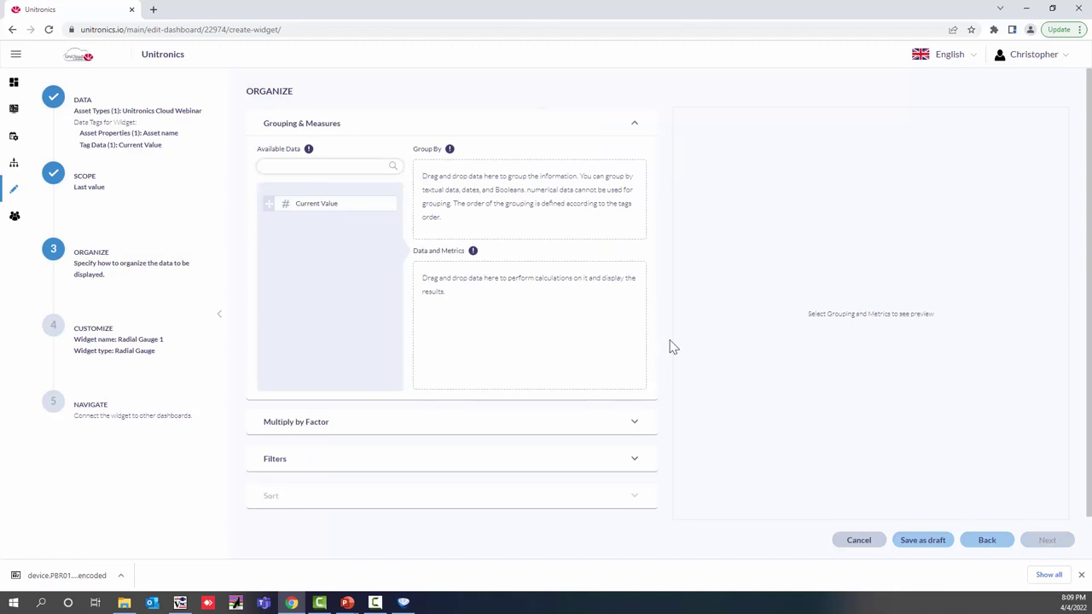
{"action": "left_click_drag", "start_coordinate": [270, 201], "coordinate": [435, 285]}
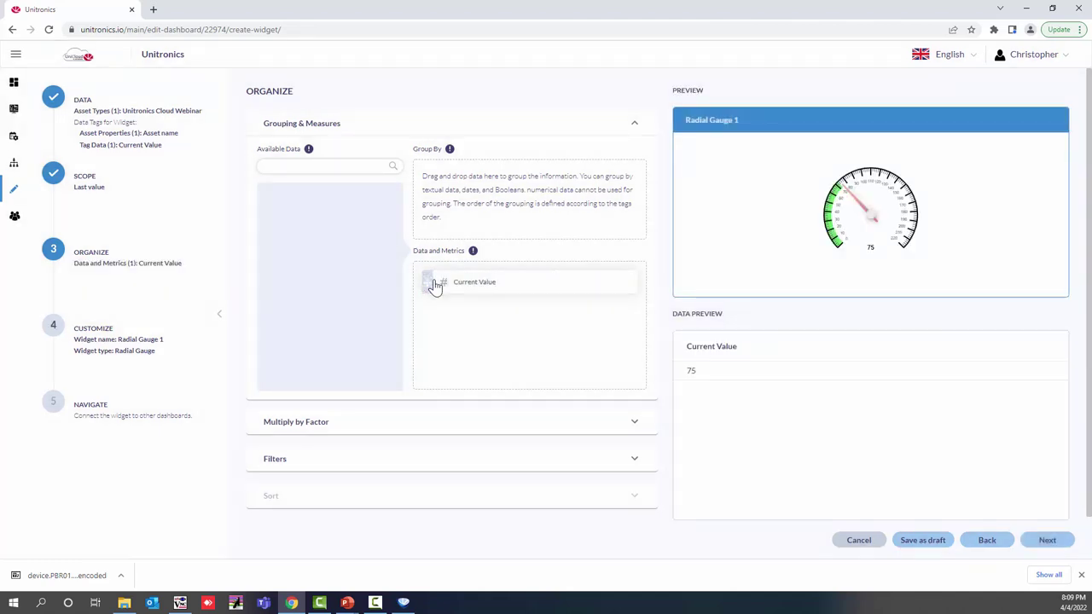
Step: Rename the widget from 'Radial Gauge 1' to 'Radial Gauge' and finish the wizard
{"action": "left_click", "coordinate": [1047, 540]}
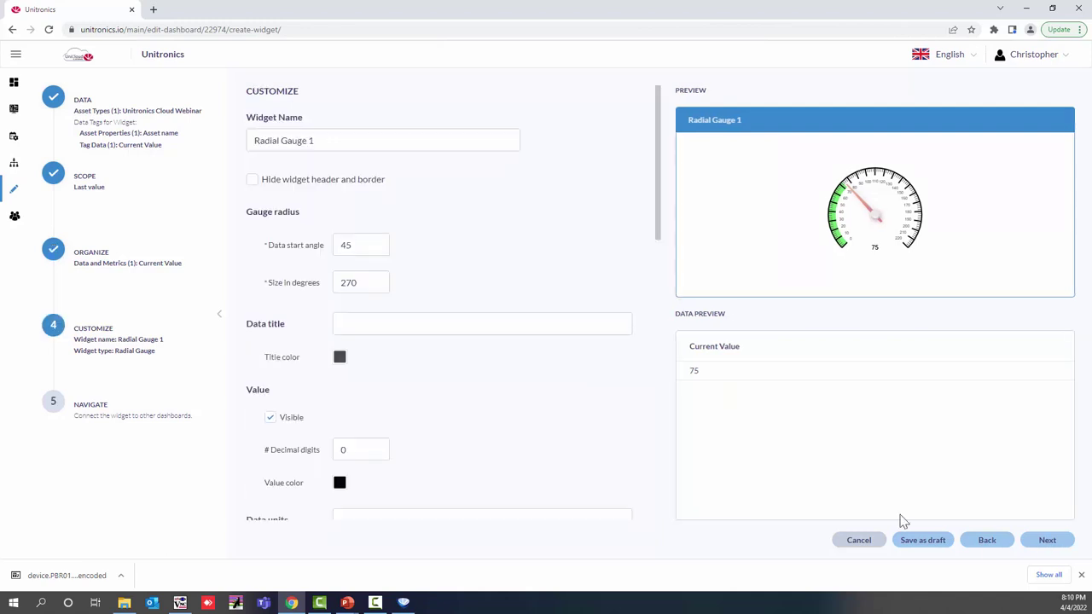
{"action": "left_click_drag", "start_coordinate": [353, 145], "coordinate": [181, 155]}
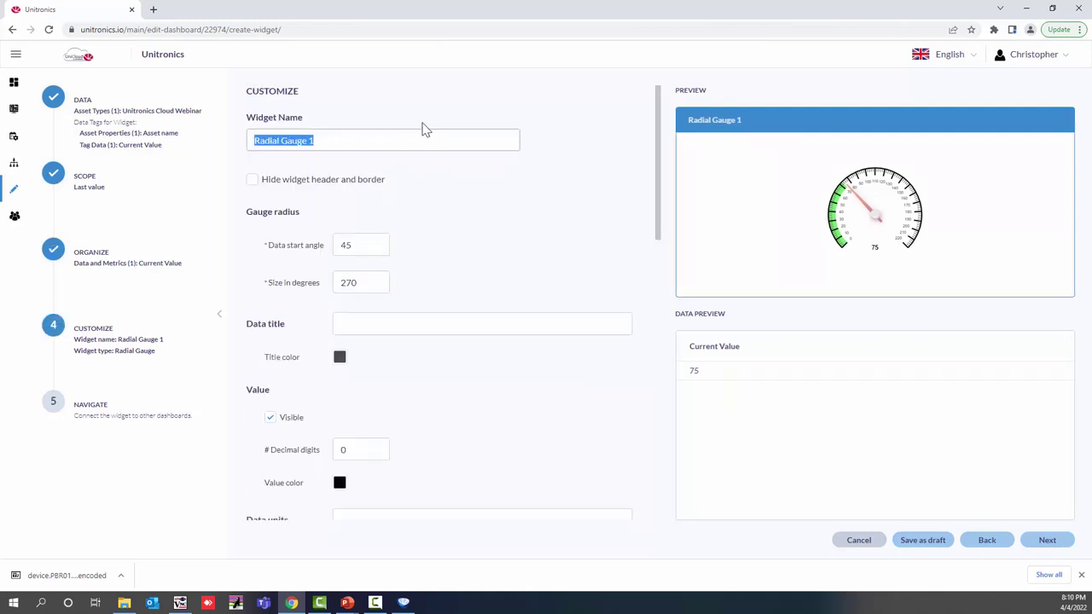
{"action": "left_click", "coordinate": [315, 145]}
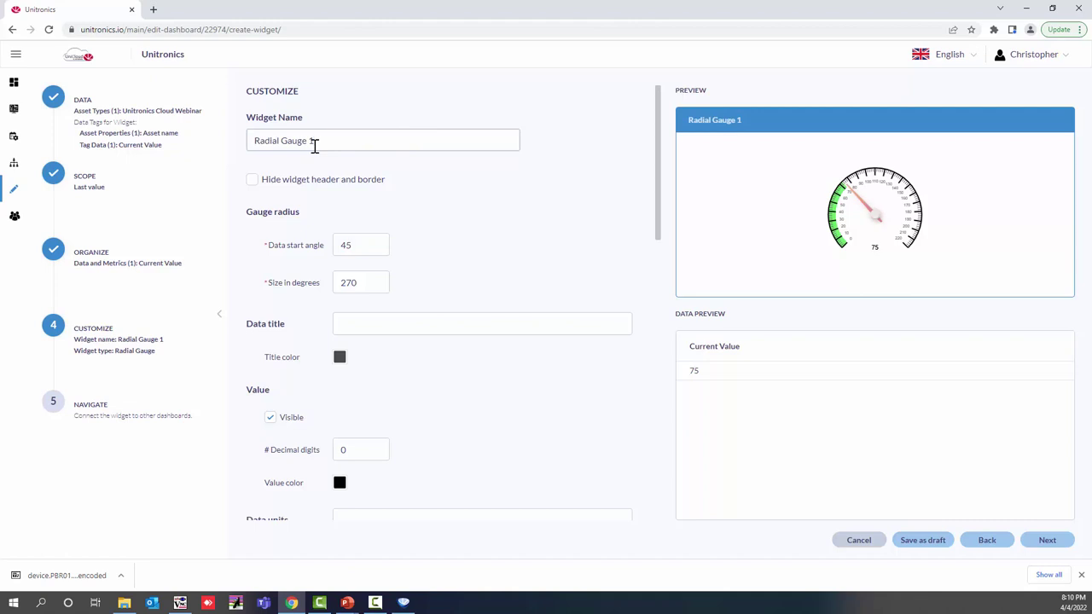
{"action": "key", "text": "BackSpace"}
{"action": "left_click", "coordinate": [1048, 540]}
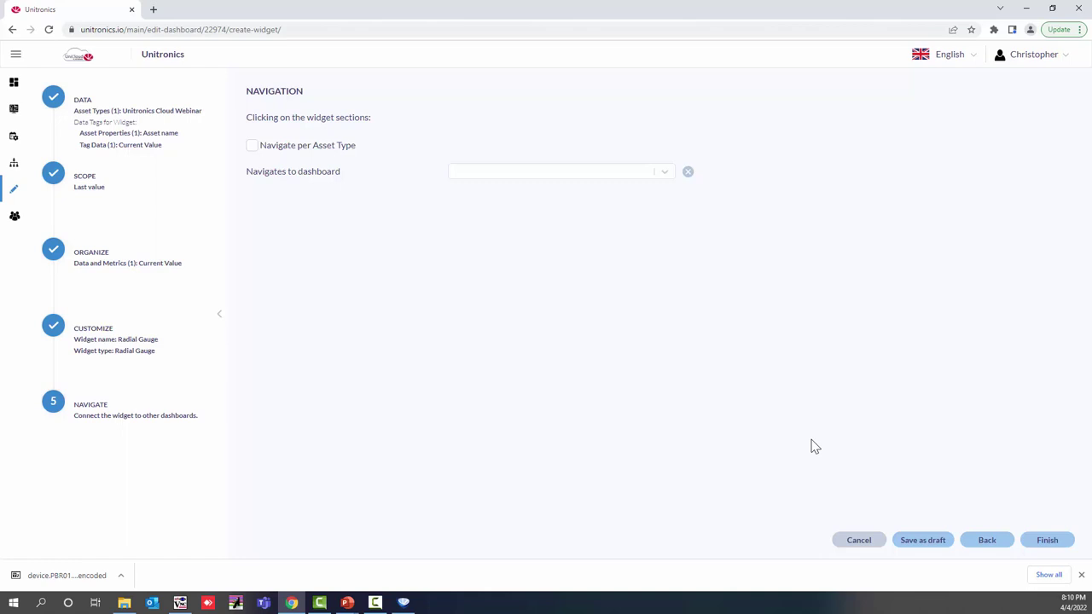
{"action": "left_click", "coordinate": [1050, 549]}
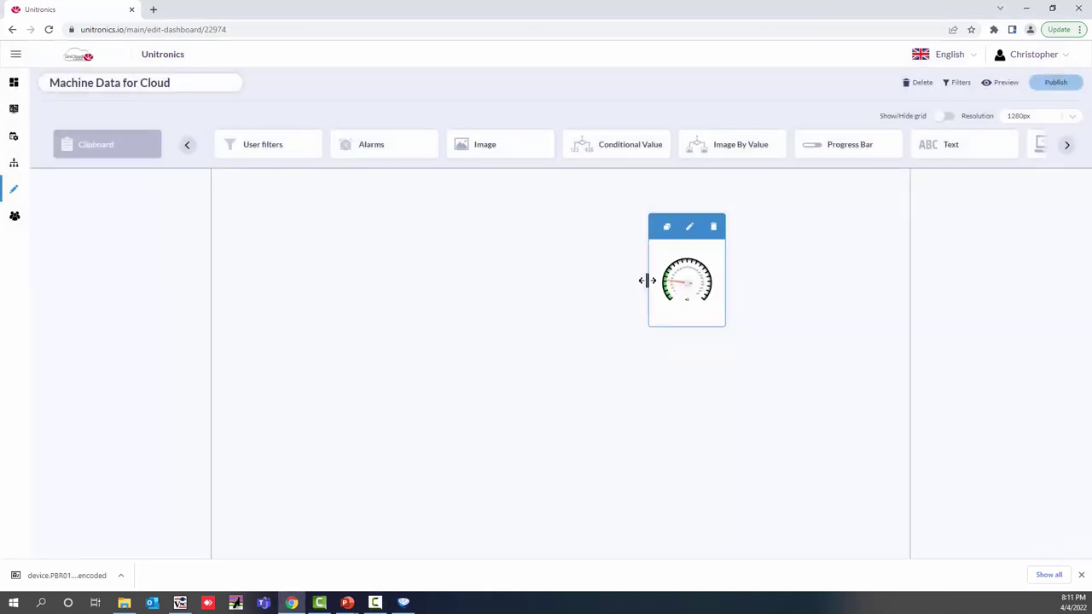
Step: Make the Radial Gauge widget wider and taller, and move it to the canvas's upper left
{"action": "left_click_drag", "start_coordinate": [647, 280], "coordinate": [570, 276]}
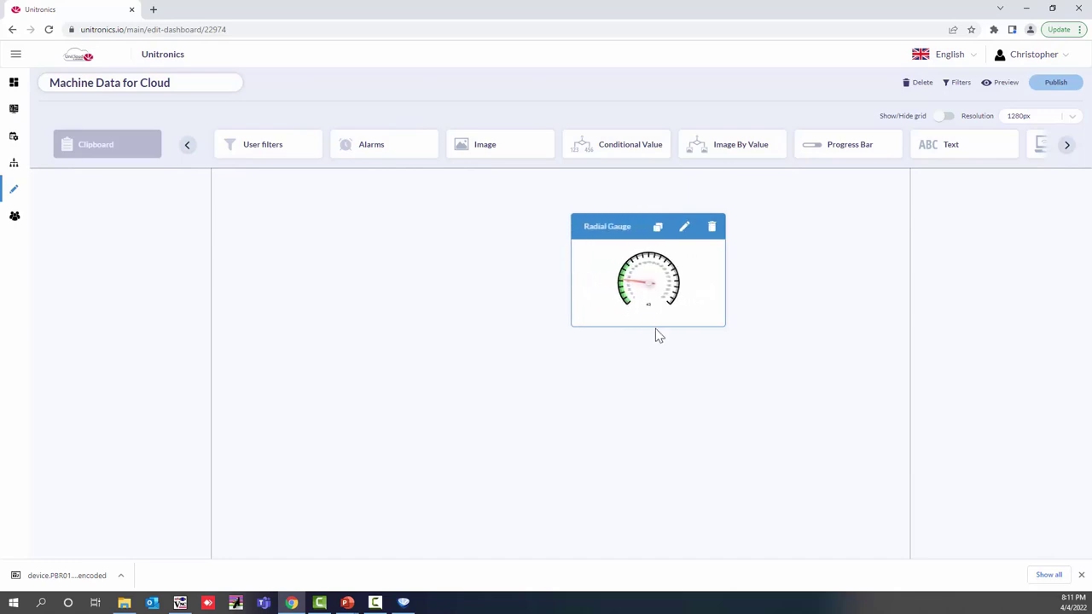
{"action": "left_click_drag", "start_coordinate": [653, 324], "coordinate": [654, 405]}
{"action": "left_click_drag", "start_coordinate": [638, 227], "coordinate": [325, 223]}
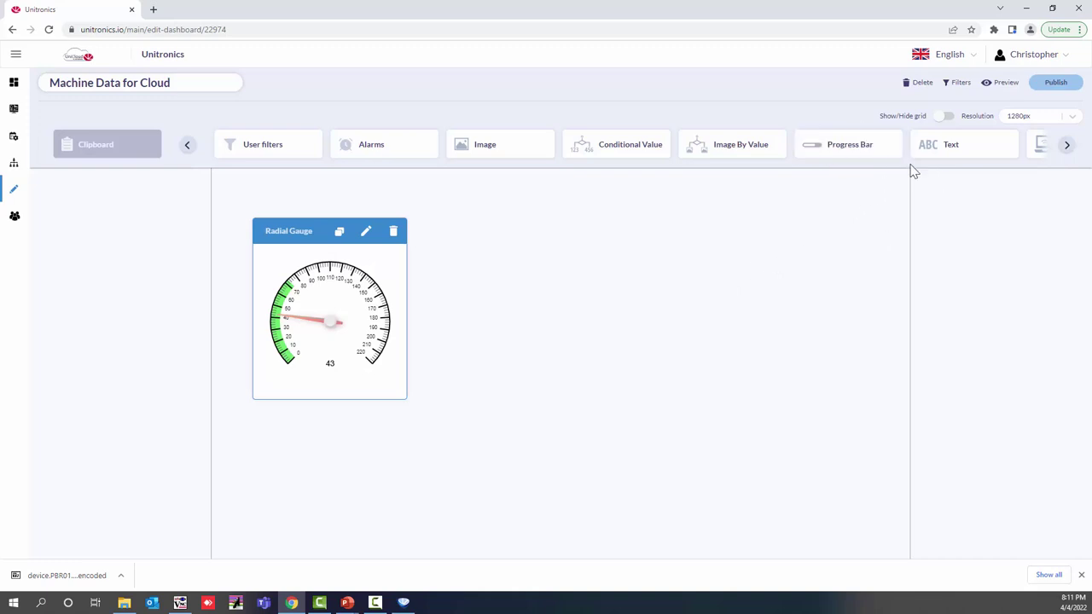
Step: Page the widget bar to Line and place a Line chart widget on the canvas
{"action": "left_click", "coordinate": [1066, 147]}
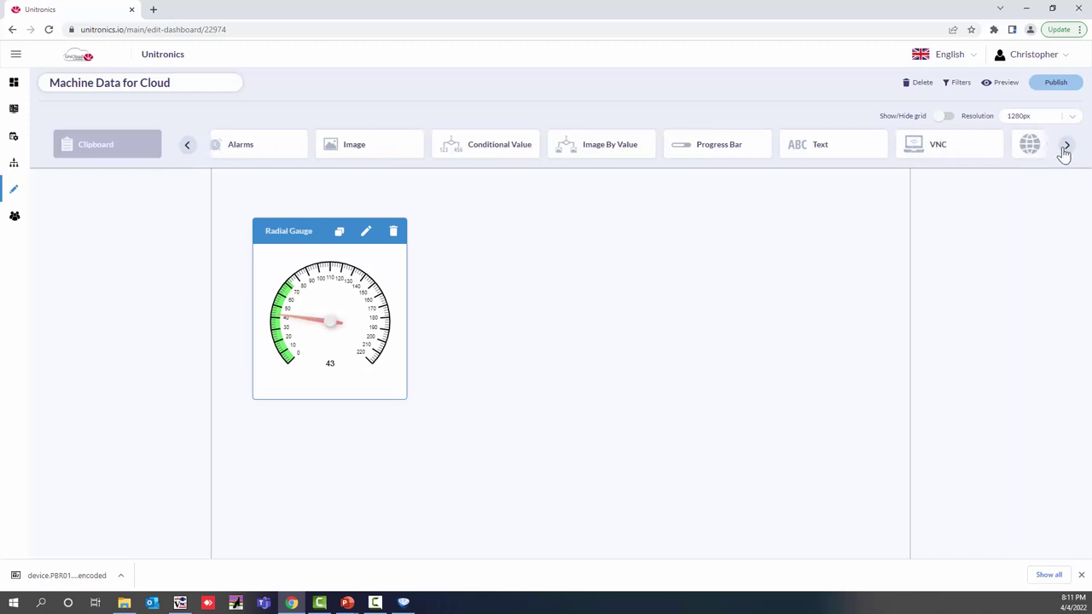
{"action": "left_click", "coordinate": [1066, 147]}
{"action": "left_click", "coordinate": [1066, 147]}
{"action": "left_click", "coordinate": [1066, 147]}
{"action": "left_click", "coordinate": [1066, 146]}
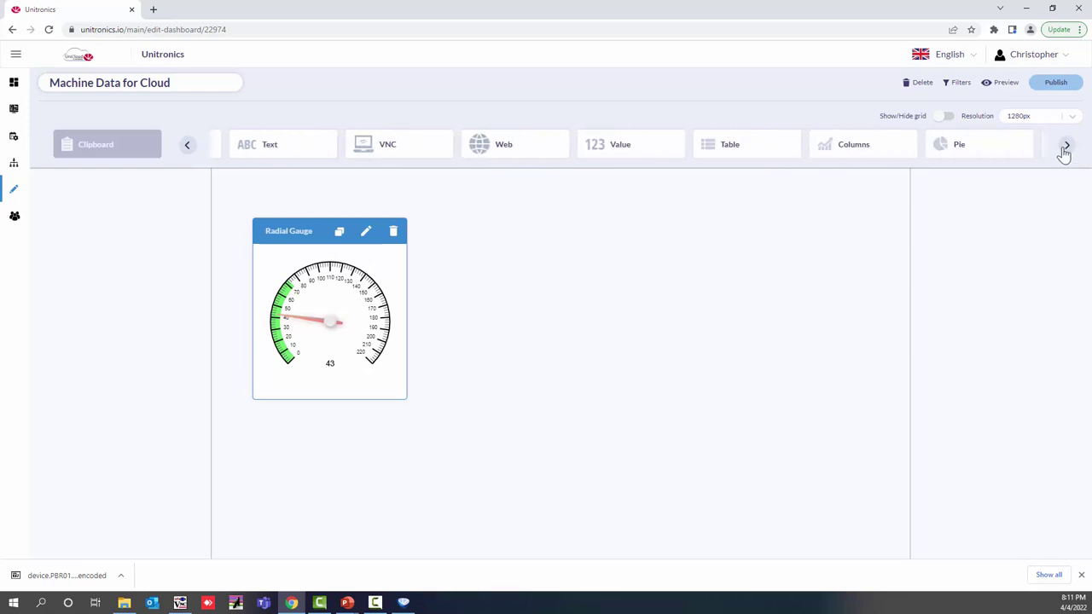
{"action": "left_click", "coordinate": [1065, 147]}
{"action": "left_click", "coordinate": [1066, 147]}
{"action": "left_click", "coordinate": [1066, 147]}
{"action": "left_click", "coordinate": [1012, 146]}
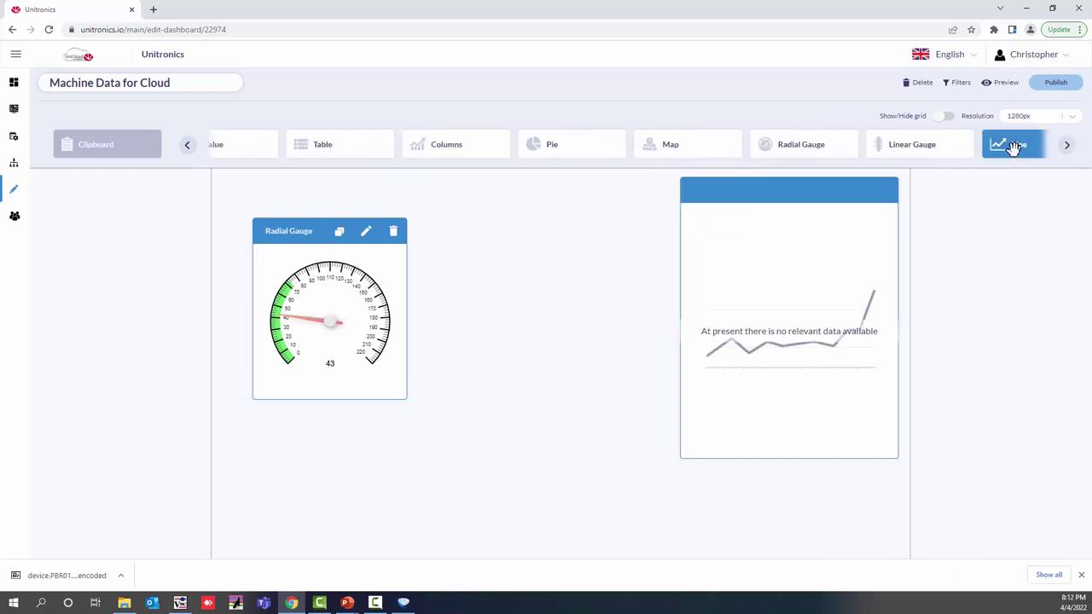
{"action": "left_click_drag", "start_coordinate": [858, 183], "coordinate": [841, 186]}
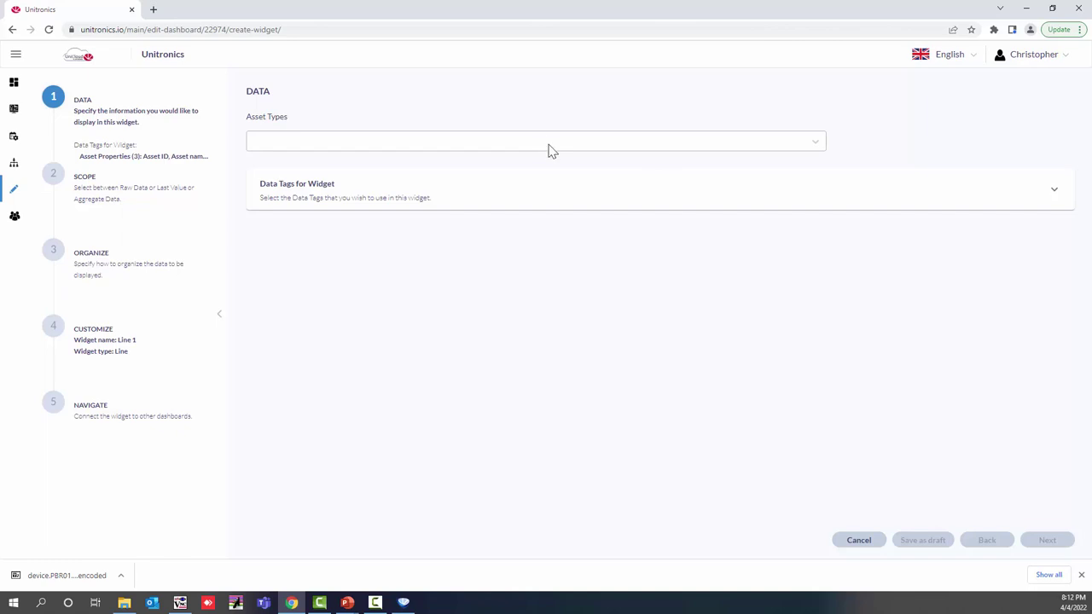
Step: Feed the line chart from the Unitronics Cloud Webinar asset type and its Current Value tag
{"action": "left_click", "coordinate": [550, 151]}
{"action": "scroll", "coordinate": [333, 256], "scroll_direction": "down", "scroll_amount": 5}
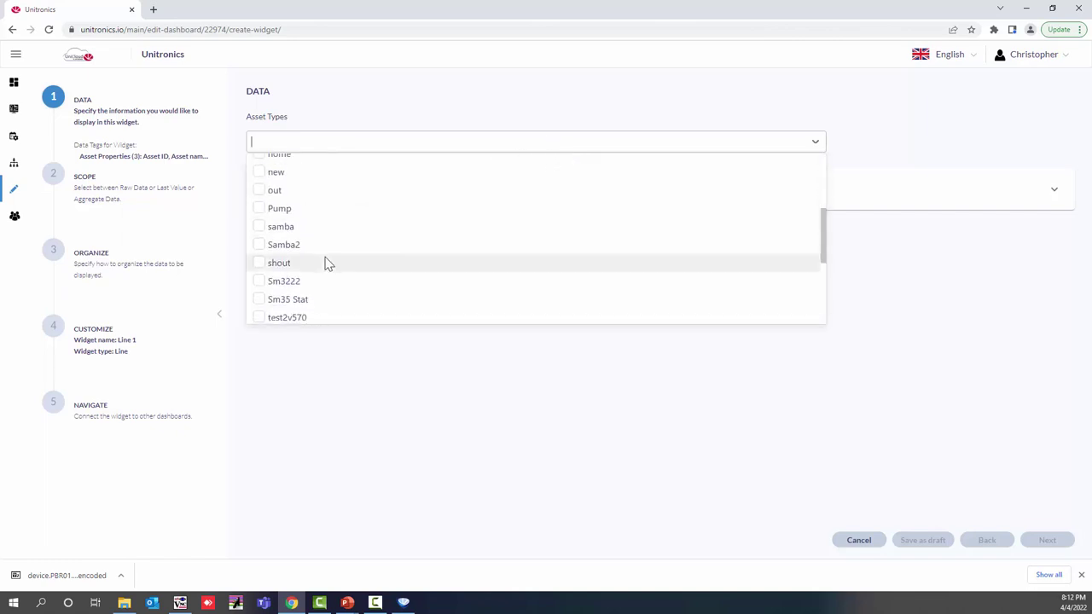
{"action": "scroll", "coordinate": [324, 256], "scroll_direction": "down", "scroll_amount": 5}
{"action": "left_click", "coordinate": [322, 239]}
{"action": "left_click", "coordinate": [405, 330]}
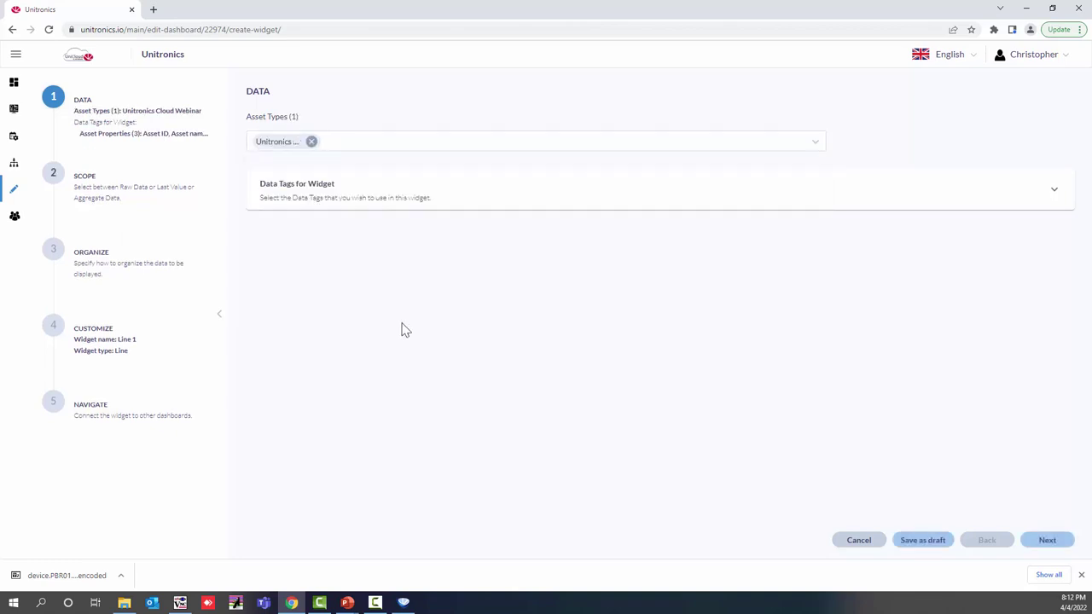
{"action": "left_click", "coordinate": [459, 199]}
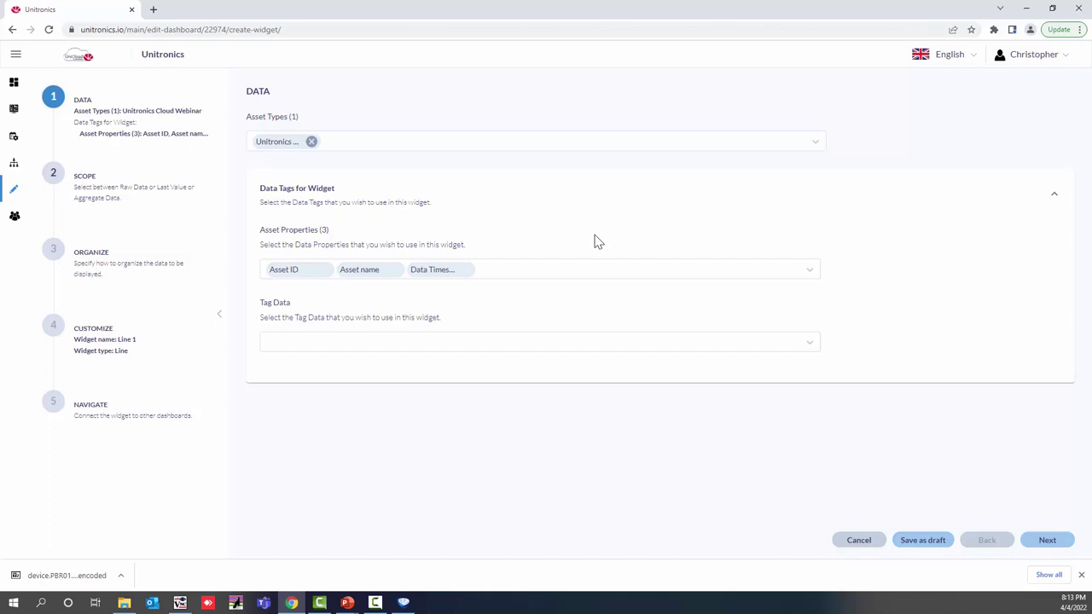
{"action": "left_click", "coordinate": [409, 342]}
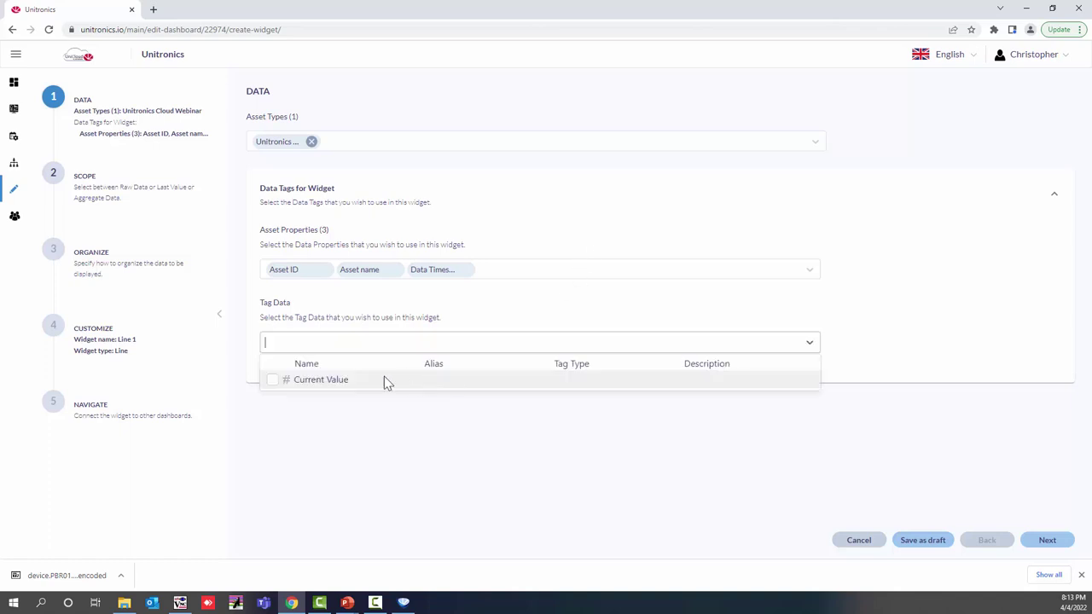
{"action": "left_click", "coordinate": [271, 382]}
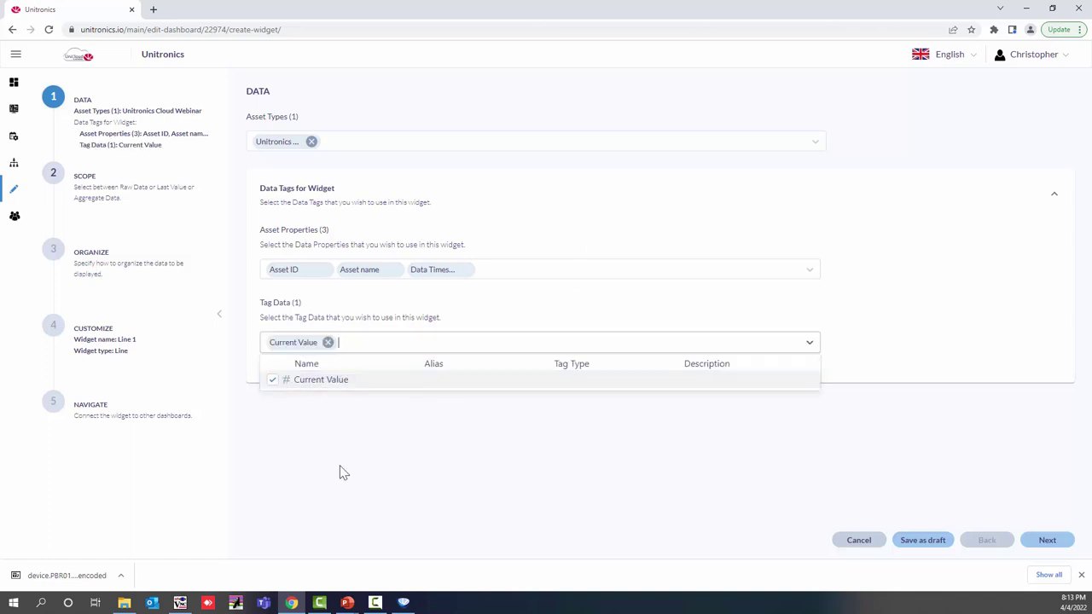
{"action": "left_click", "coordinate": [1032, 544]}
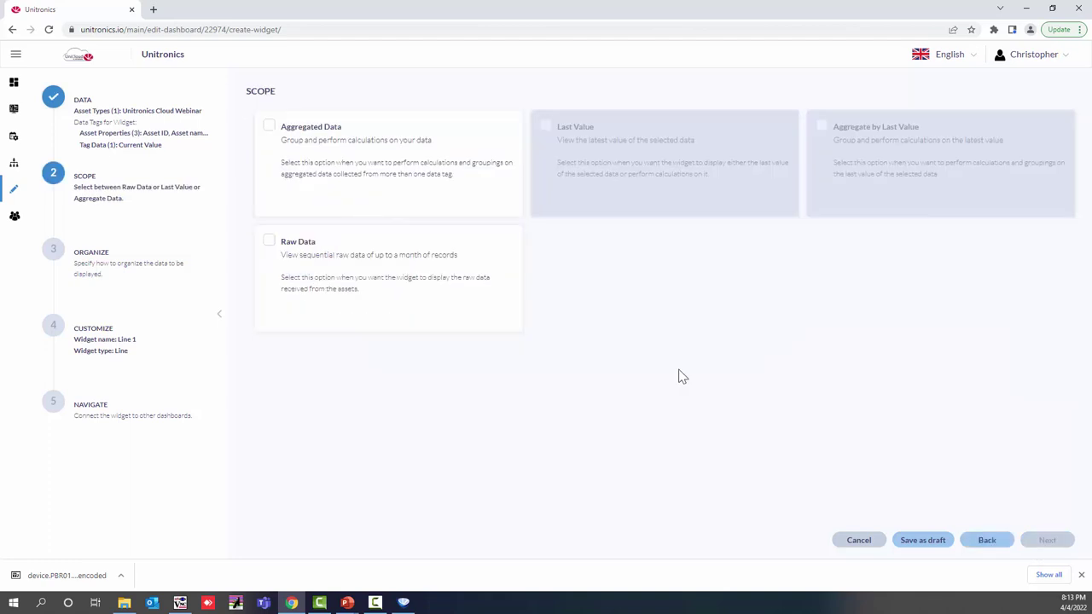
Step: Set the line chart's data scope to Raw Data
{"action": "key", "text": "F10"}
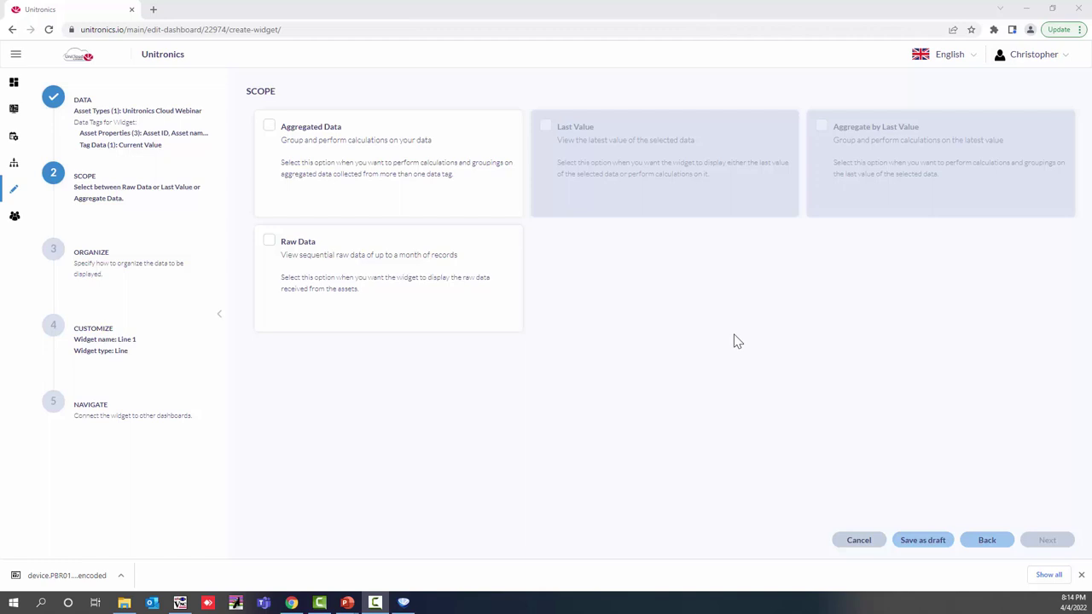
{"action": "left_click", "coordinate": [332, 284]}
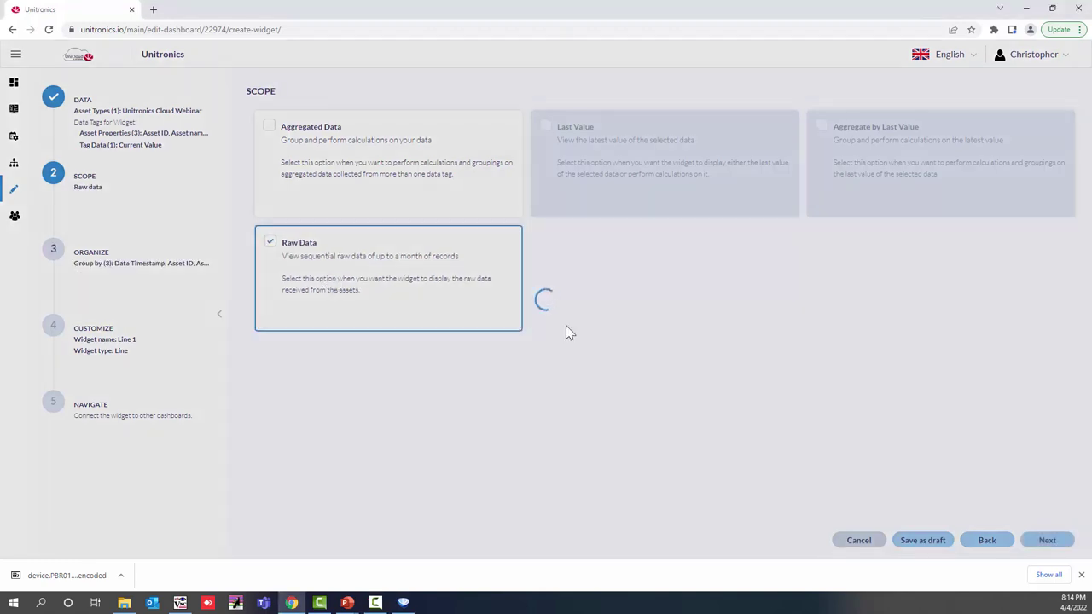
{"action": "left_click", "coordinate": [1034, 543]}
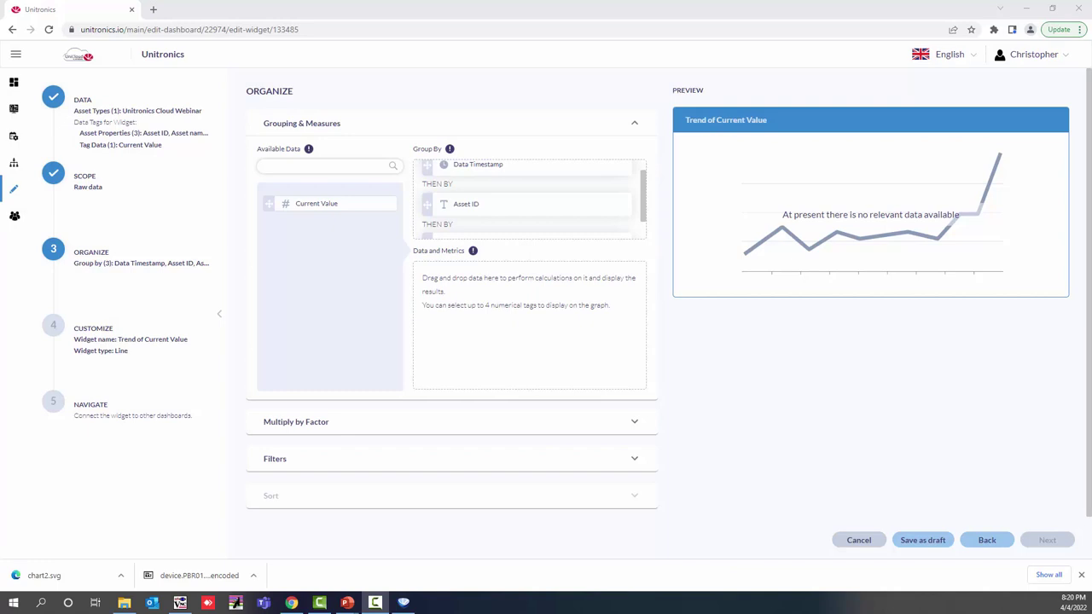
Step: Plot Current Value as the chart metric, filtering Data Timestamp to After / Last day
{"action": "left_click", "coordinate": [272, 212]}
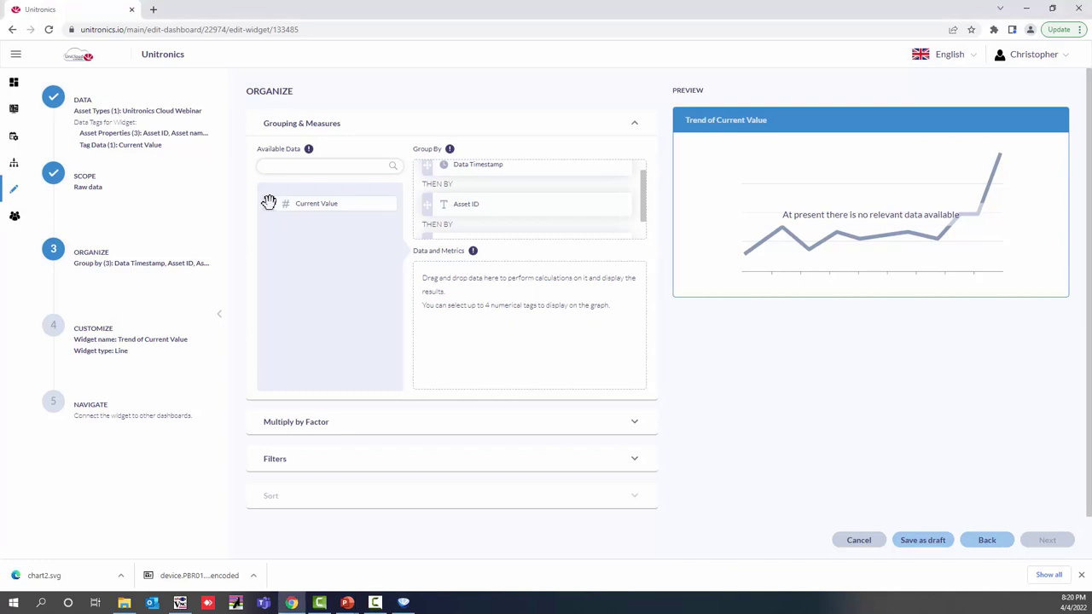
{"action": "left_click_drag", "start_coordinate": [269, 202], "coordinate": [433, 290]}
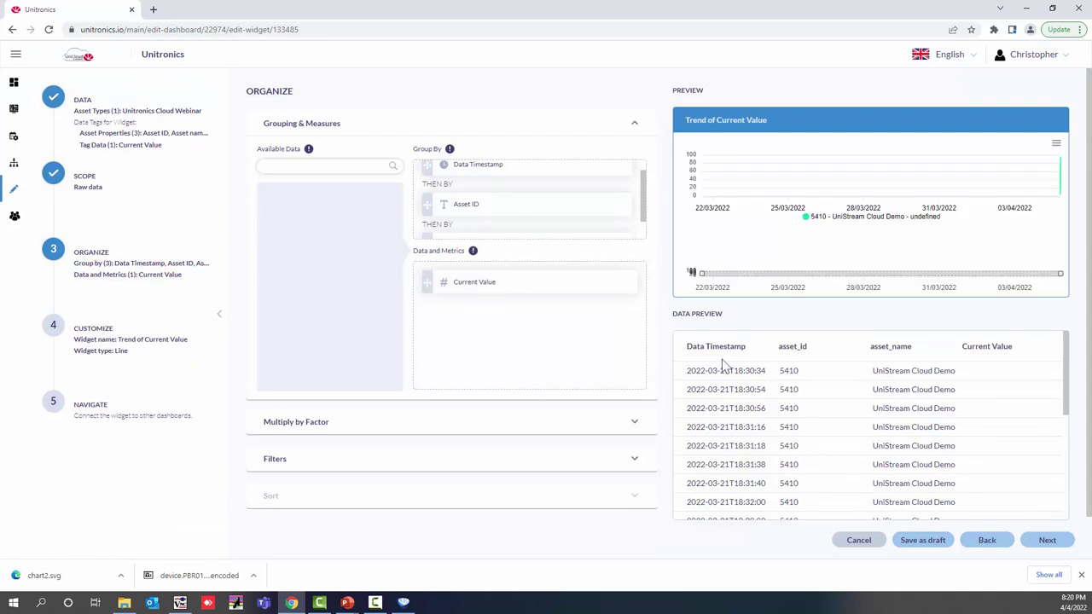
{"action": "left_click", "coordinate": [395, 461]}
{"action": "scroll", "coordinate": [395, 466], "scroll_direction": "down", "scroll_amount": 3}
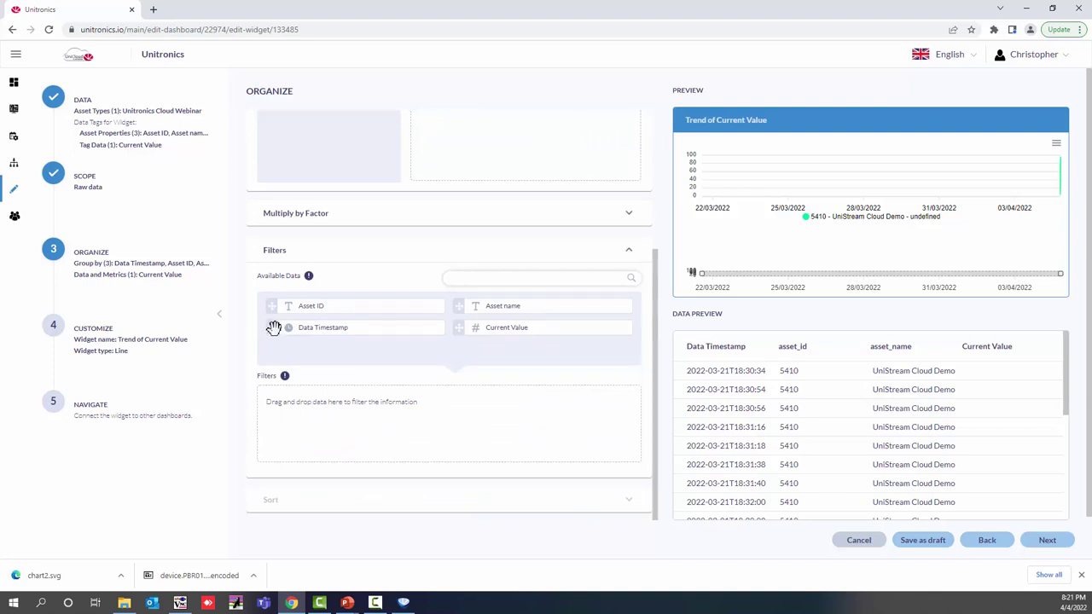
{"action": "left_click_drag", "start_coordinate": [273, 328], "coordinate": [274, 416]}
{"action": "left_click", "coordinate": [500, 410]}
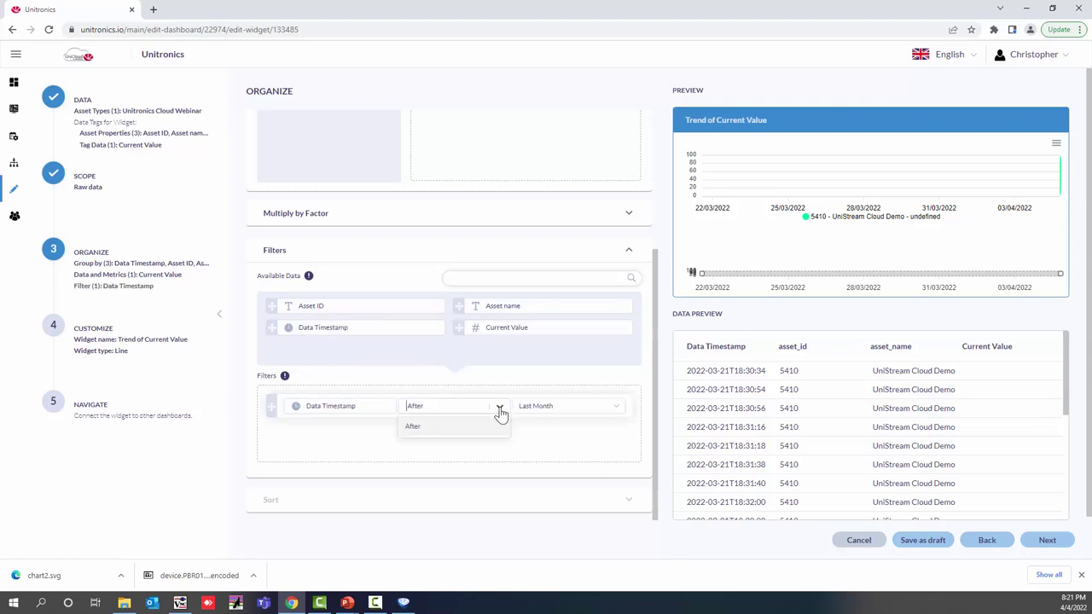
{"action": "left_click", "coordinate": [494, 434]}
{"action": "left_click", "coordinate": [570, 410]}
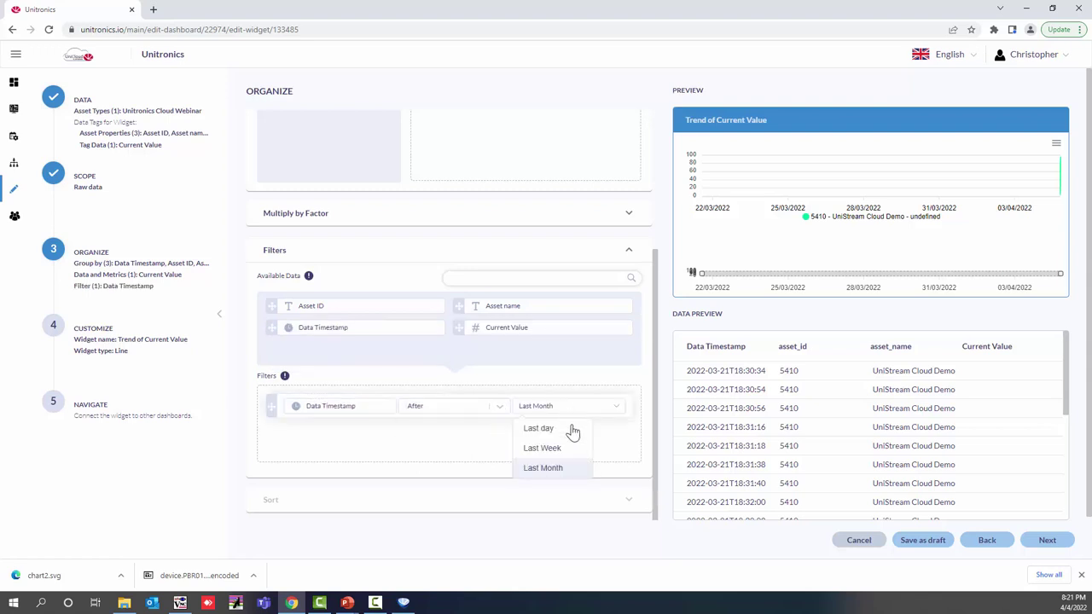
{"action": "left_click", "coordinate": [572, 433]}
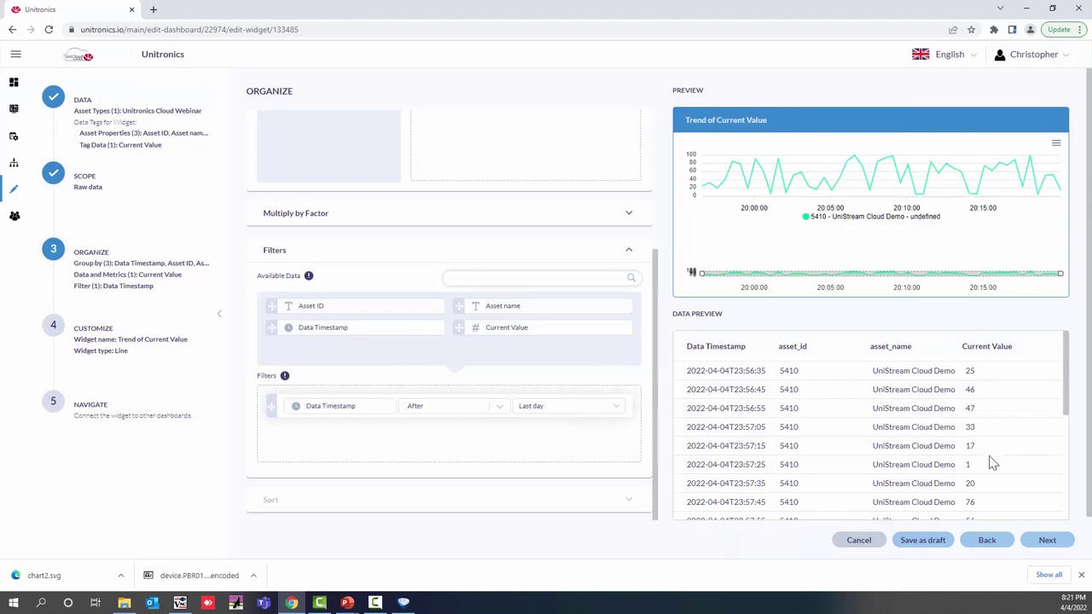
{"action": "left_click", "coordinate": [1054, 544]}
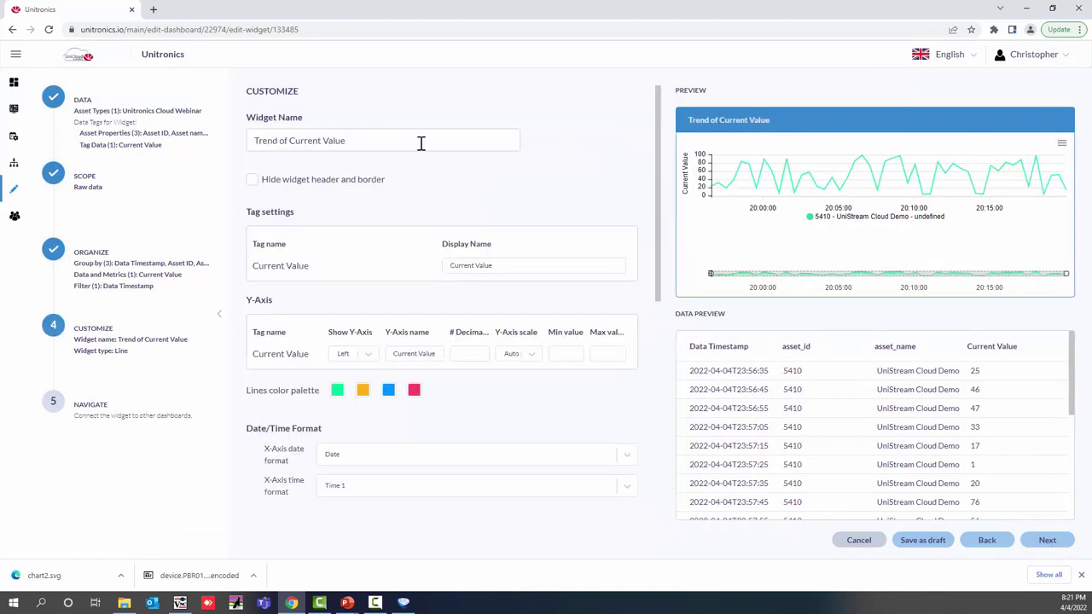
Step: Keep the Trend of Current Value line chart's default Customize settings and advance to Navigate
{"action": "left_click", "coordinate": [364, 140]}
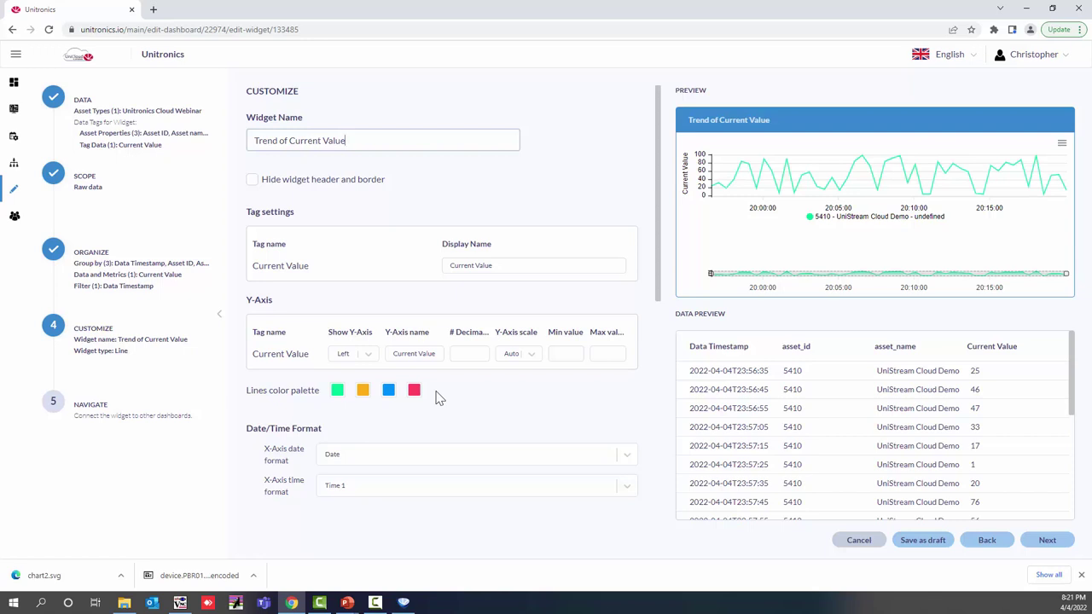
{"action": "scroll", "coordinate": [447, 400], "scroll_direction": "down", "scroll_amount": 3}
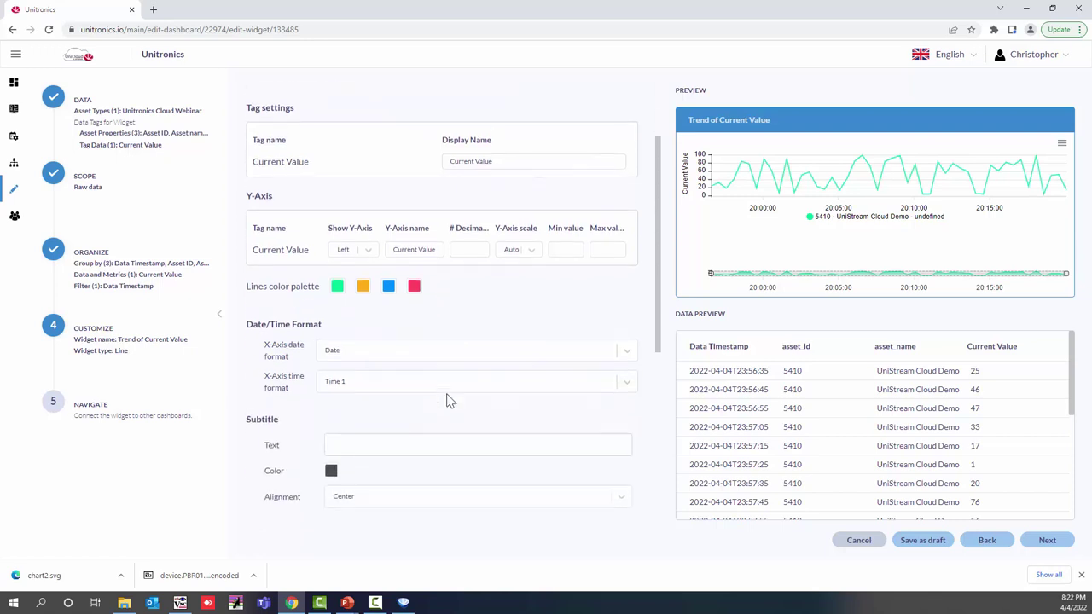
{"action": "scroll", "coordinate": [450, 400], "scroll_direction": "down", "scroll_amount": 1}
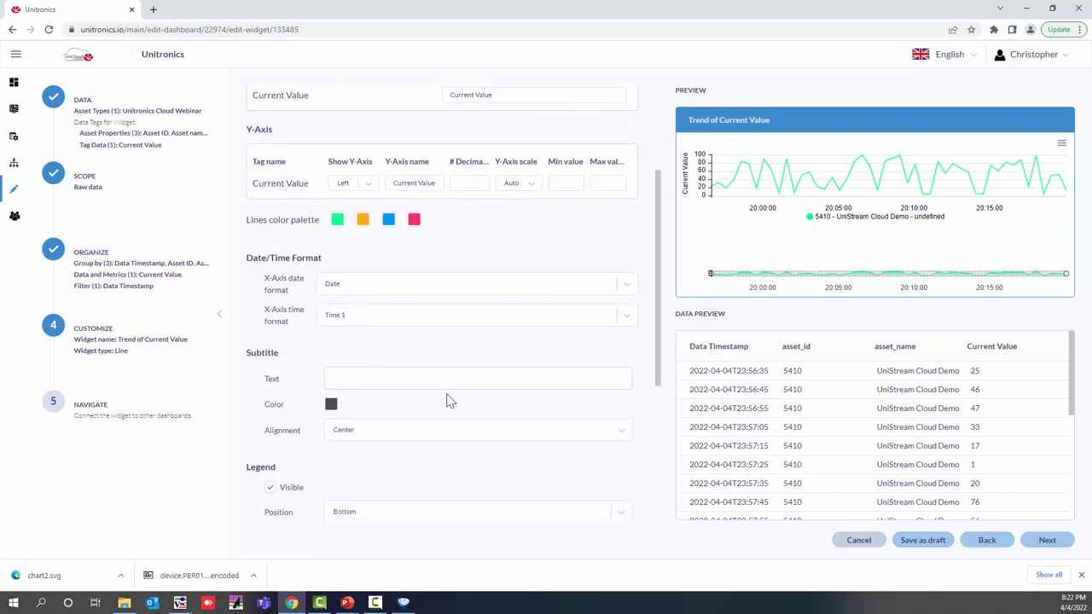
{"action": "scroll", "coordinate": [449, 400], "scroll_direction": "down", "scroll_amount": 3}
{"action": "scroll", "coordinate": [450, 400], "scroll_direction": "down", "scroll_amount": 3}
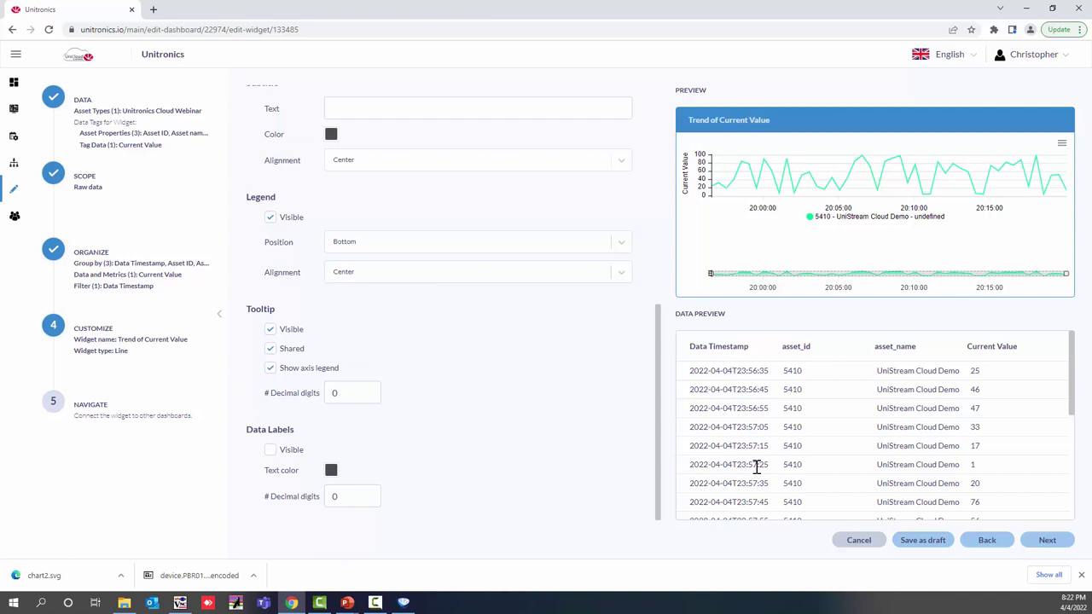
{"action": "left_click", "coordinate": [1033, 540]}
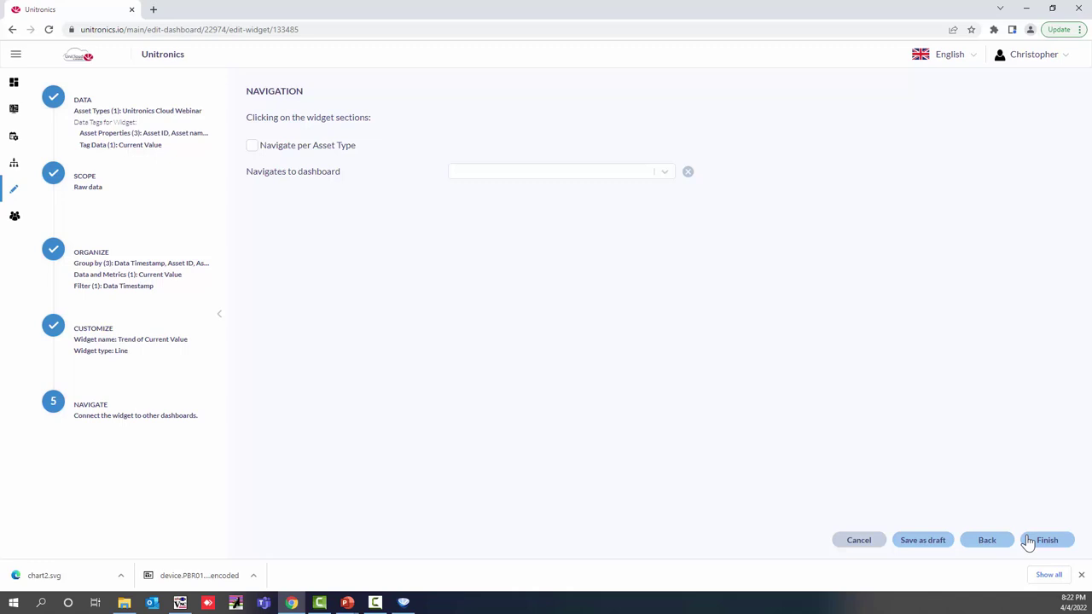
Step: Finish the Trend of Current Value chart so it appears beside the Radial Gauge
{"action": "left_click", "coordinate": [1044, 541]}
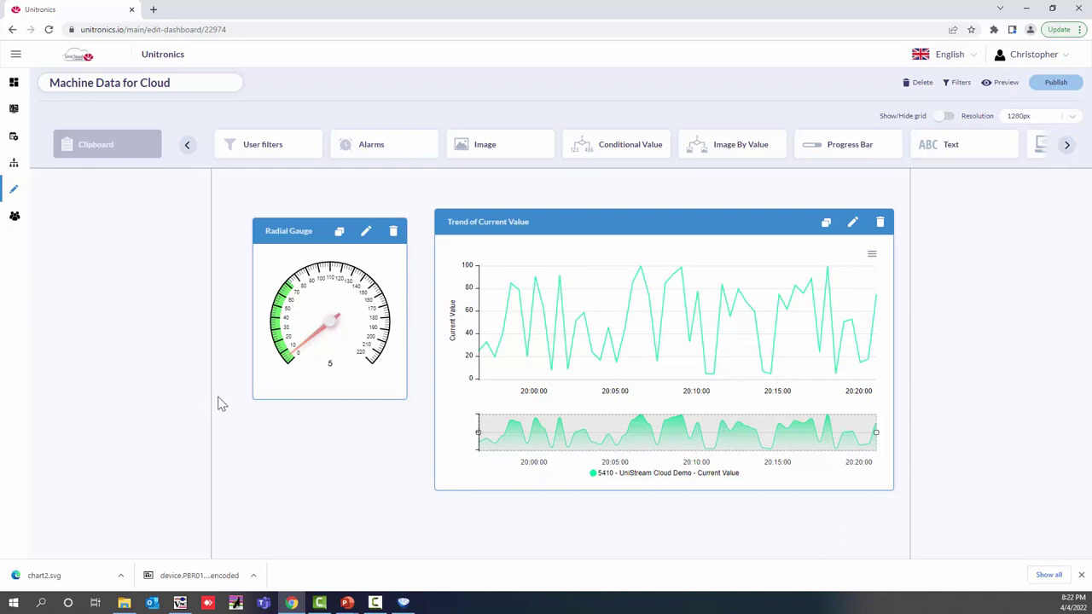
Step: Drop an Alarms widget onto the dashboard canvas, creating Alarms 1
{"action": "left_click_drag", "start_coordinate": [378, 145], "coordinate": [299, 419]}
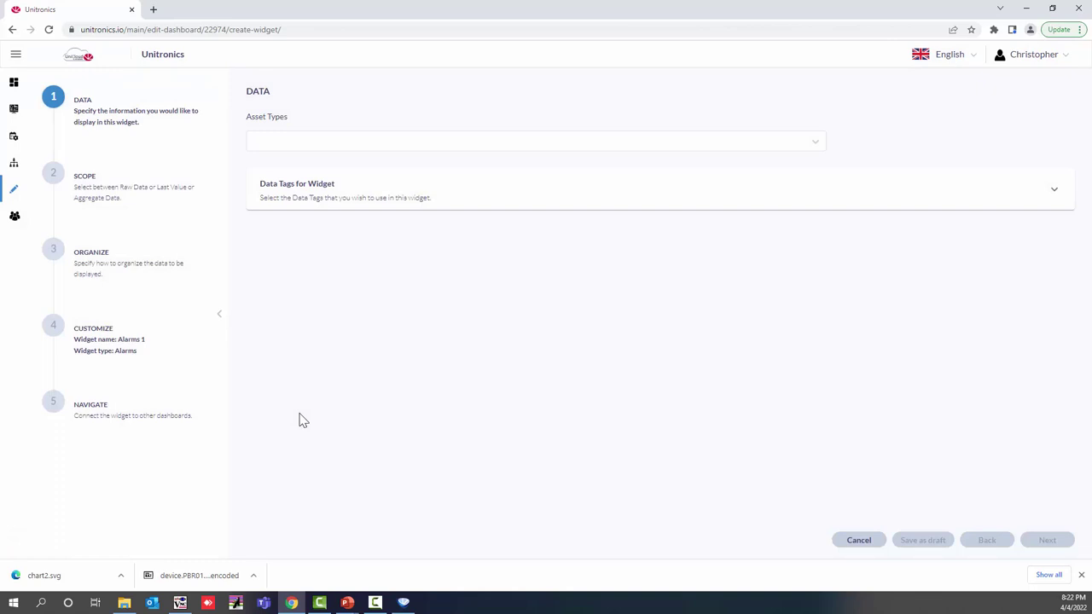
Step: Base Alarms 1 on the Unitronics Cloud Webinar asset type with Asset name and Geography properties
{"action": "left_click", "coordinate": [410, 141]}
{"action": "left_click", "coordinate": [414, 289]}
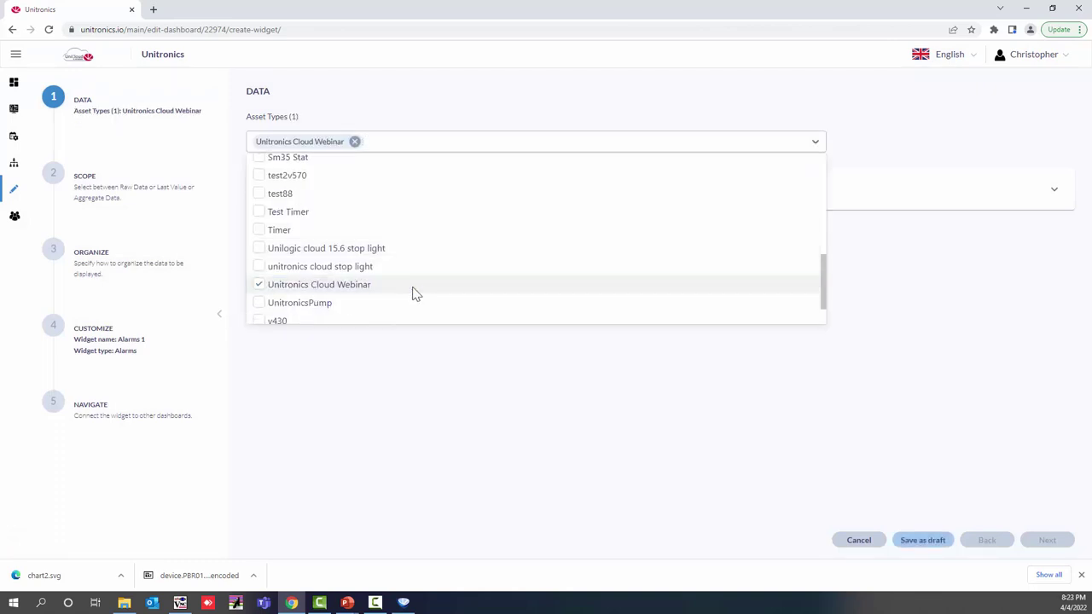
{"action": "left_click", "coordinate": [445, 367]}
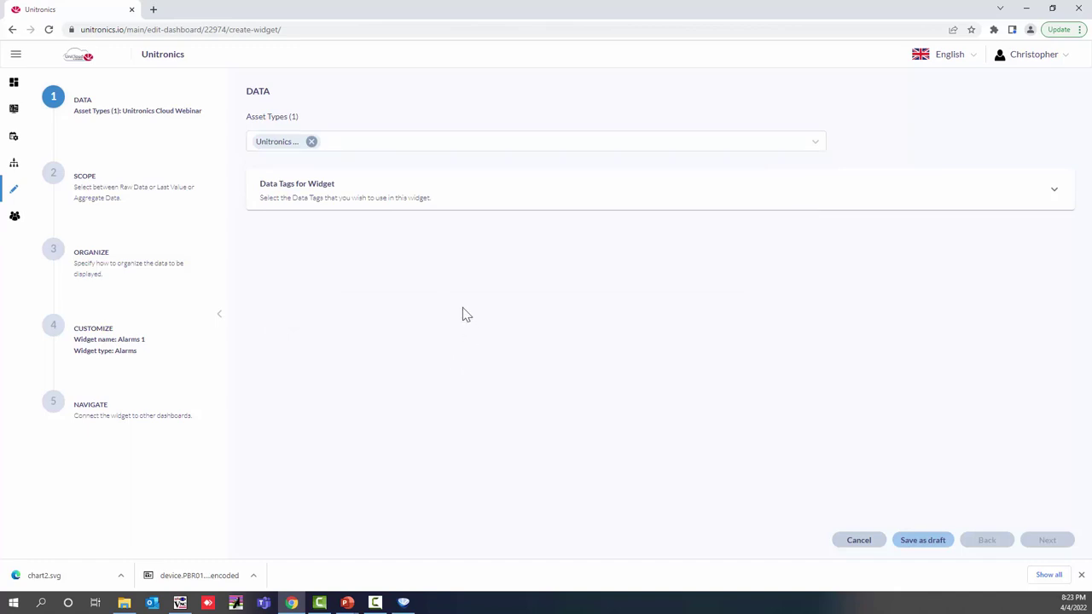
{"action": "left_click", "coordinate": [465, 209]}
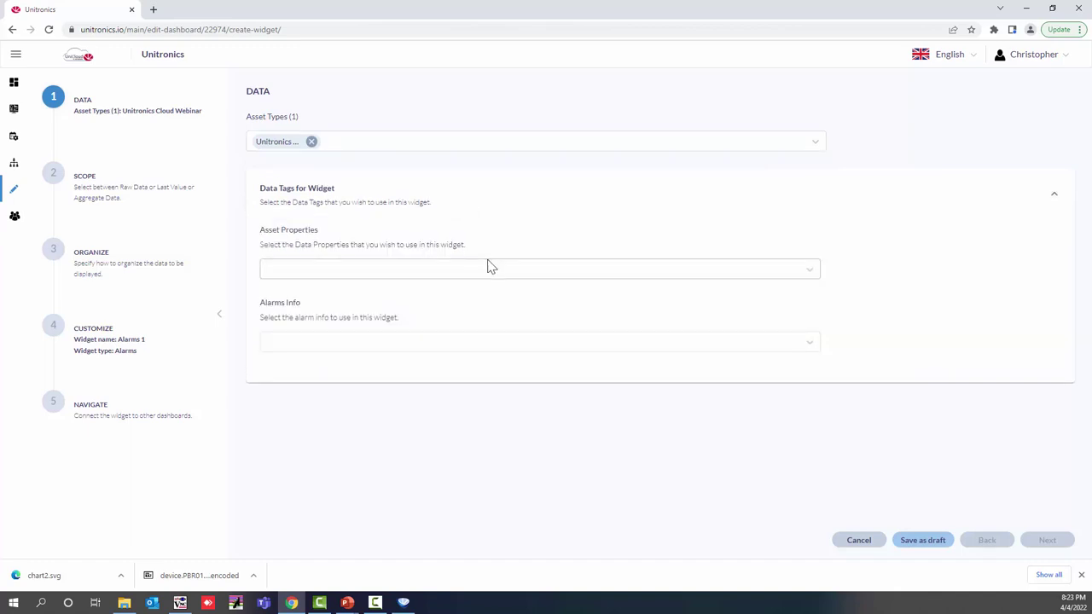
{"action": "left_click", "coordinate": [490, 273]}
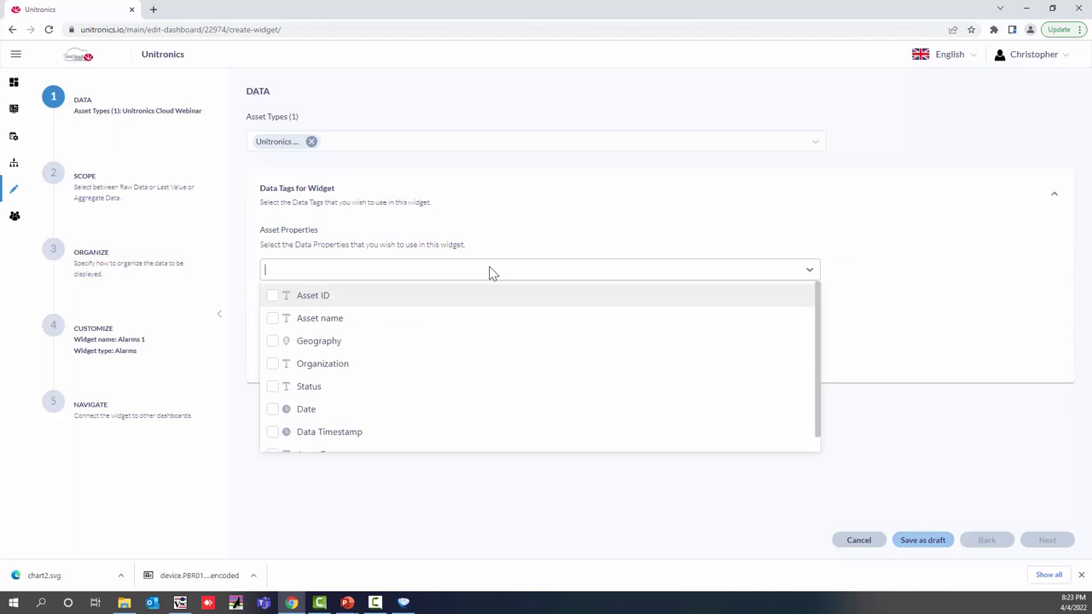
{"action": "left_click", "coordinate": [272, 319]}
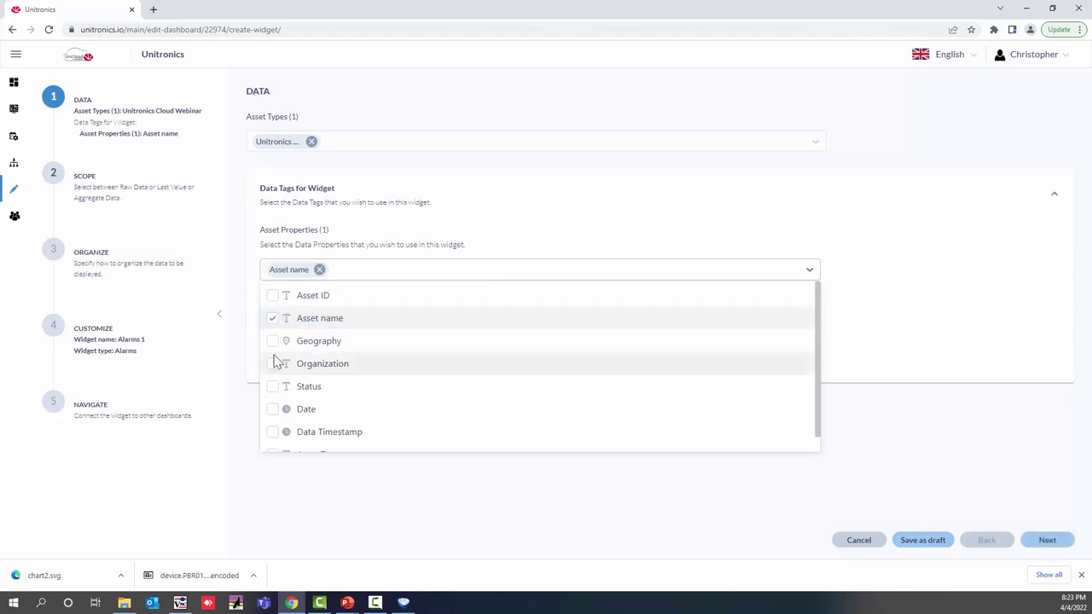
{"action": "left_click", "coordinate": [272, 344]}
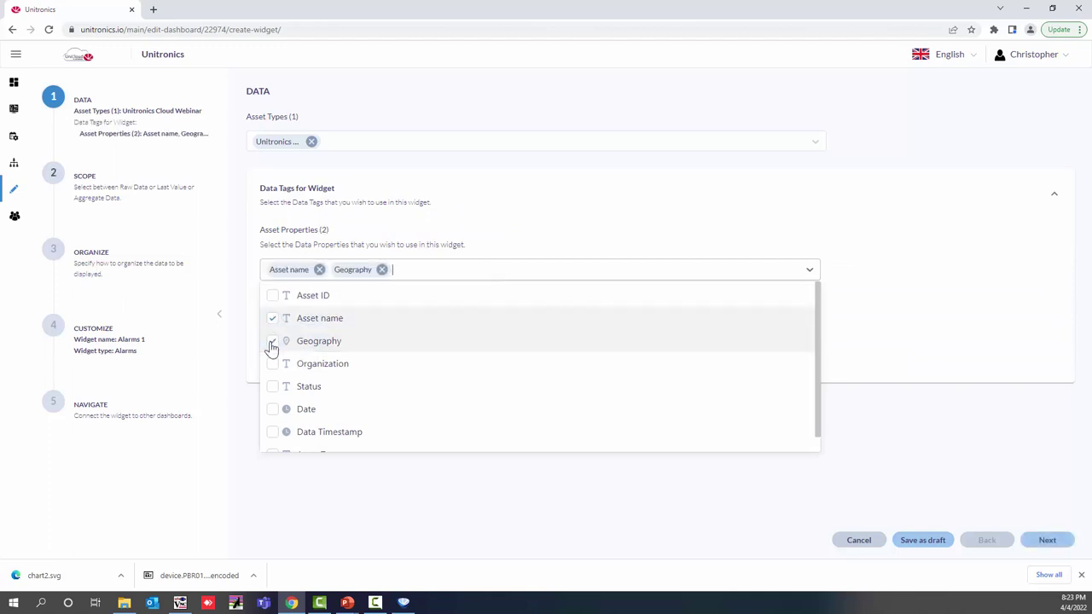
{"action": "left_click", "coordinate": [957, 329]}
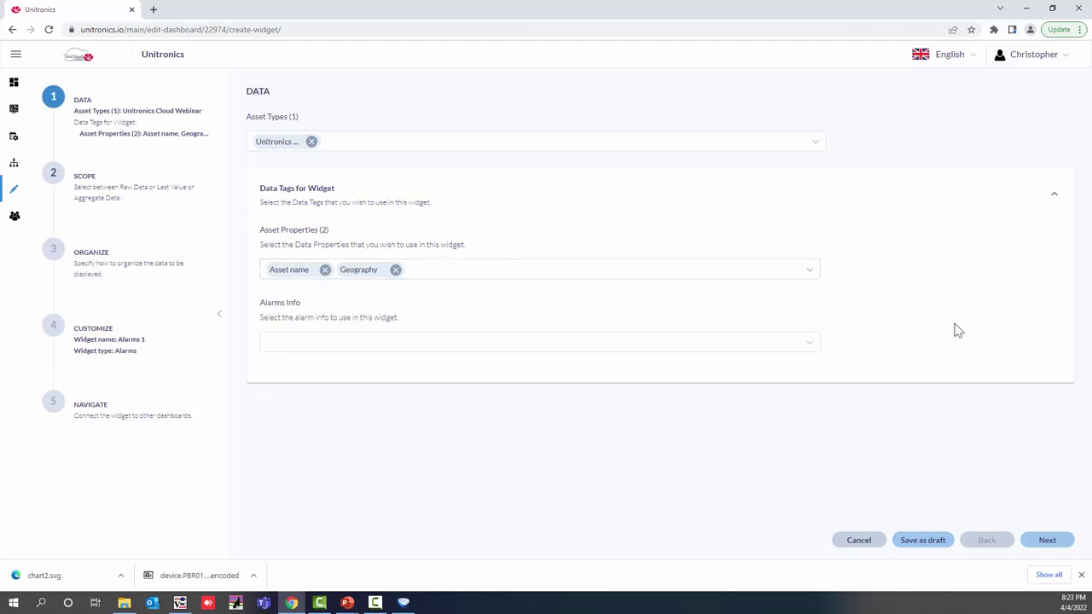
Step: Add the Active Alarm, Severity and Timestamp alarm info fields and proceed to Scope
{"action": "left_click", "coordinate": [668, 350]}
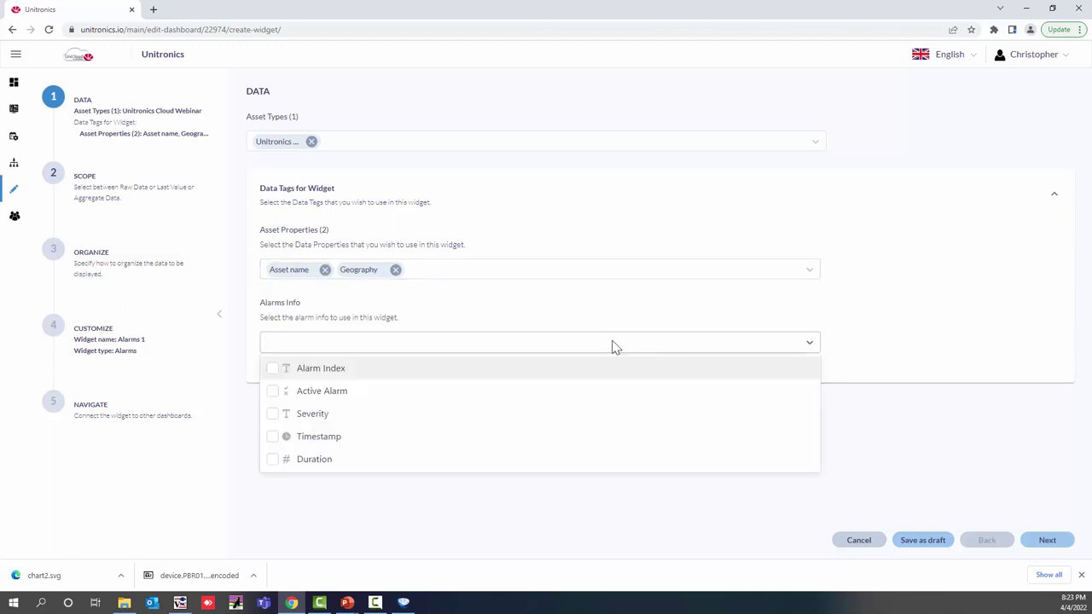
{"action": "left_click", "coordinate": [273, 393]}
{"action": "left_click", "coordinate": [273, 414]}
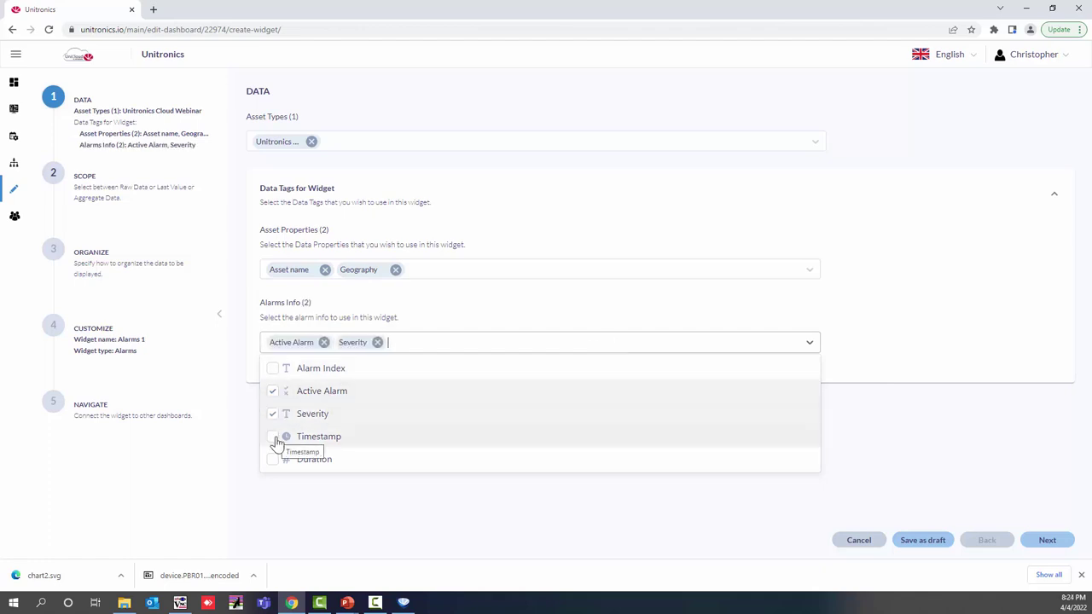
{"action": "left_click", "coordinate": [274, 438]}
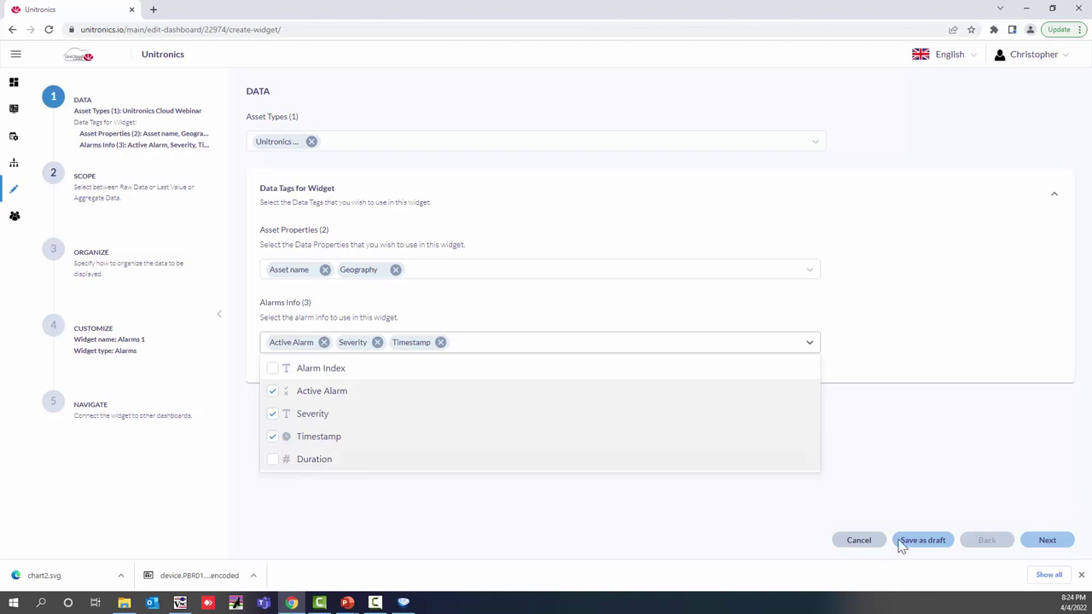
{"action": "left_click", "coordinate": [1041, 541]}
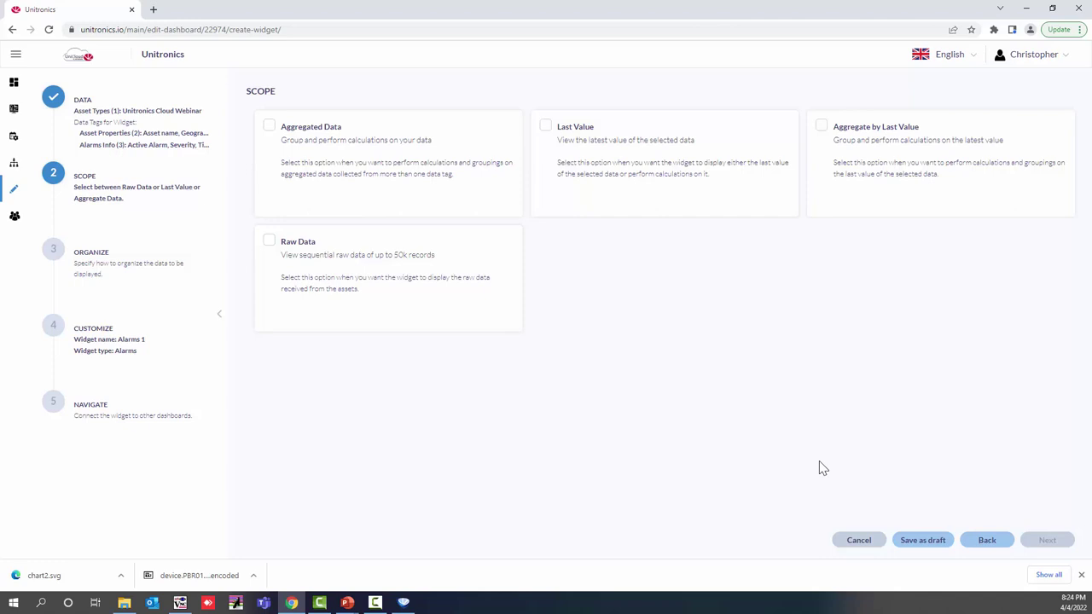
Step: Choose Last Value scope for Alarms 1 and continue to Organize
{"action": "left_click", "coordinate": [726, 189]}
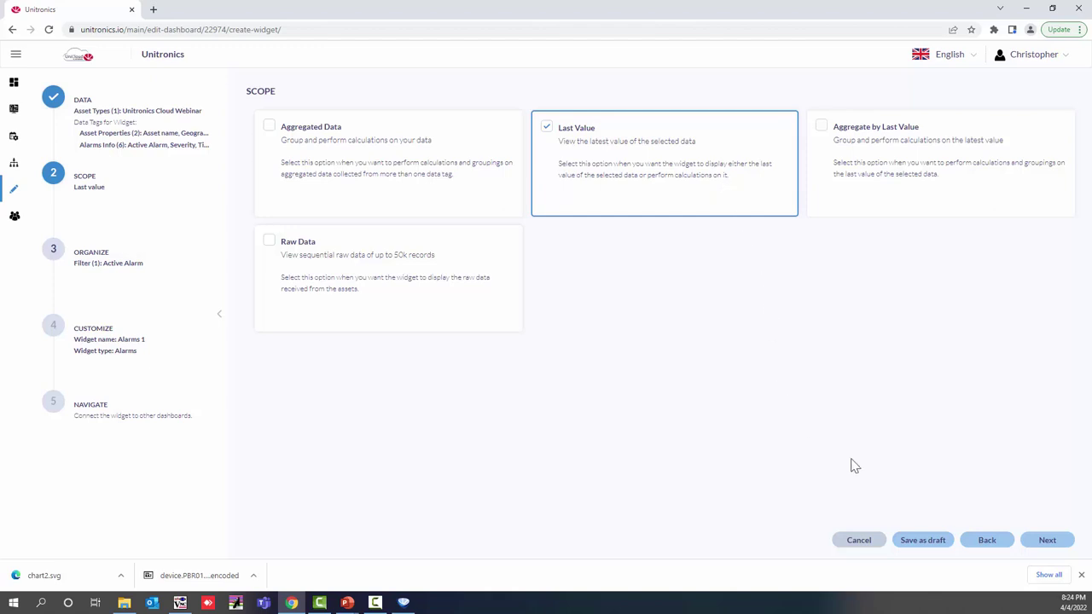
{"action": "left_click", "coordinate": [1038, 543]}
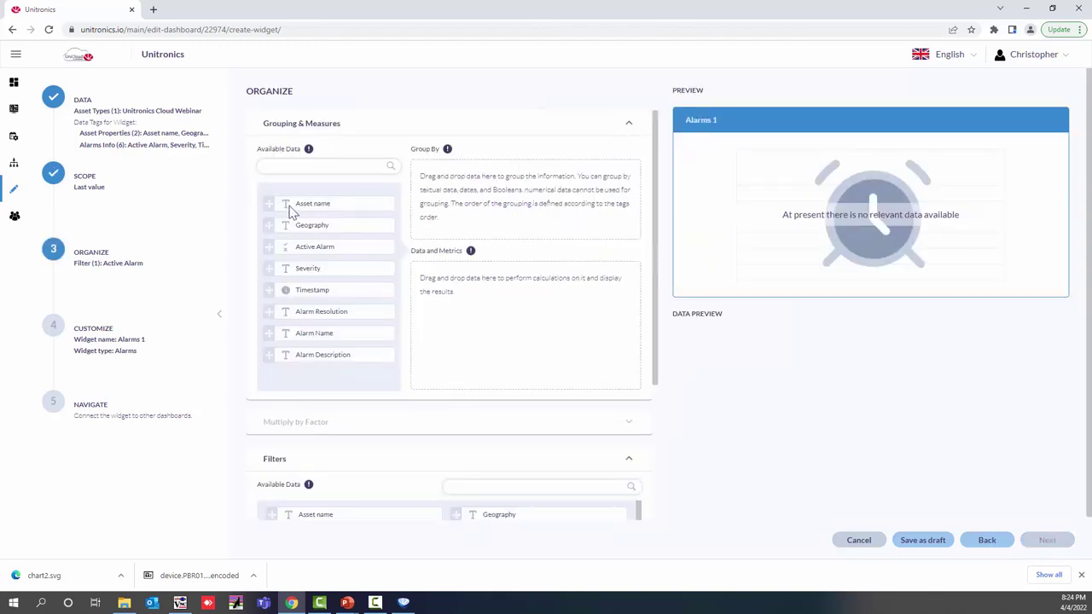
Step: Fill Data and Metrics with Asset name, Geography, Severity, Alarm Name, Timestamp and Active Alarm
{"action": "left_click_drag", "start_coordinate": [277, 204], "coordinate": [430, 287]}
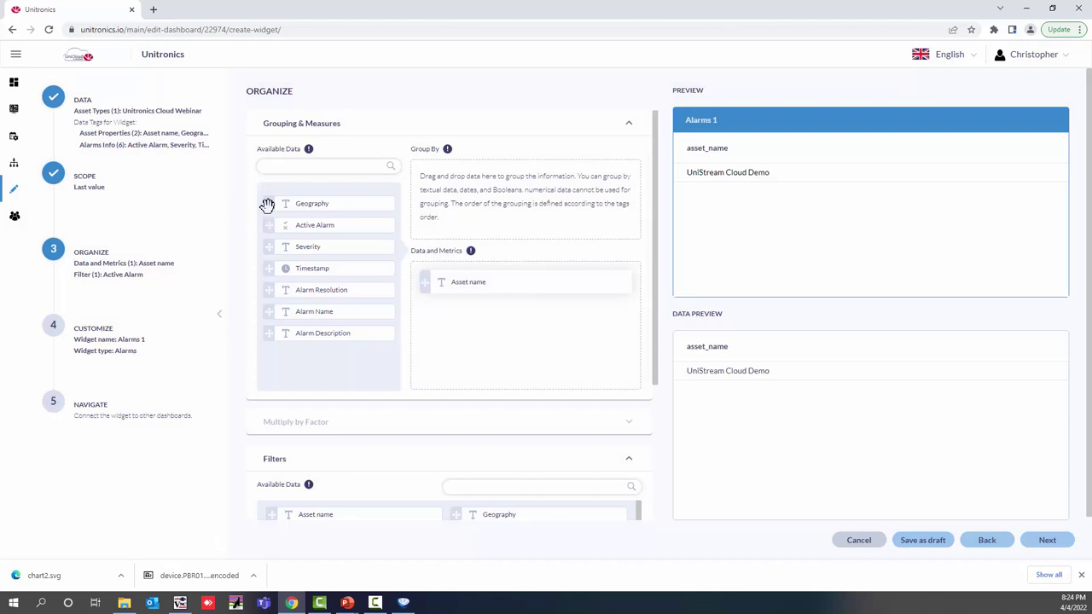
{"action": "left_click_drag", "start_coordinate": [268, 203], "coordinate": [413, 318]}
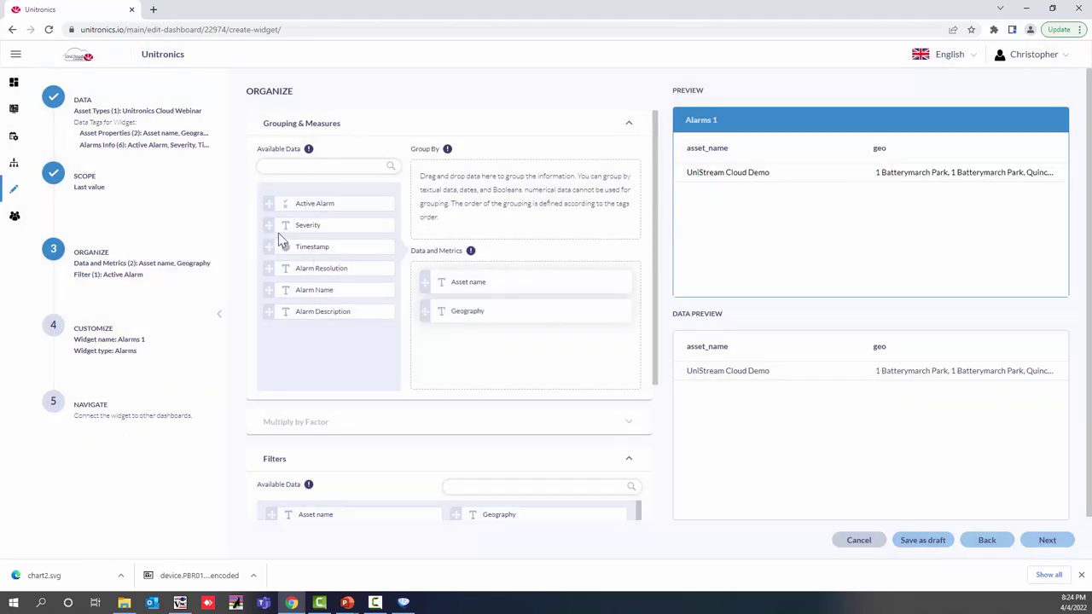
{"action": "left_click_drag", "start_coordinate": [268, 224], "coordinate": [429, 350]}
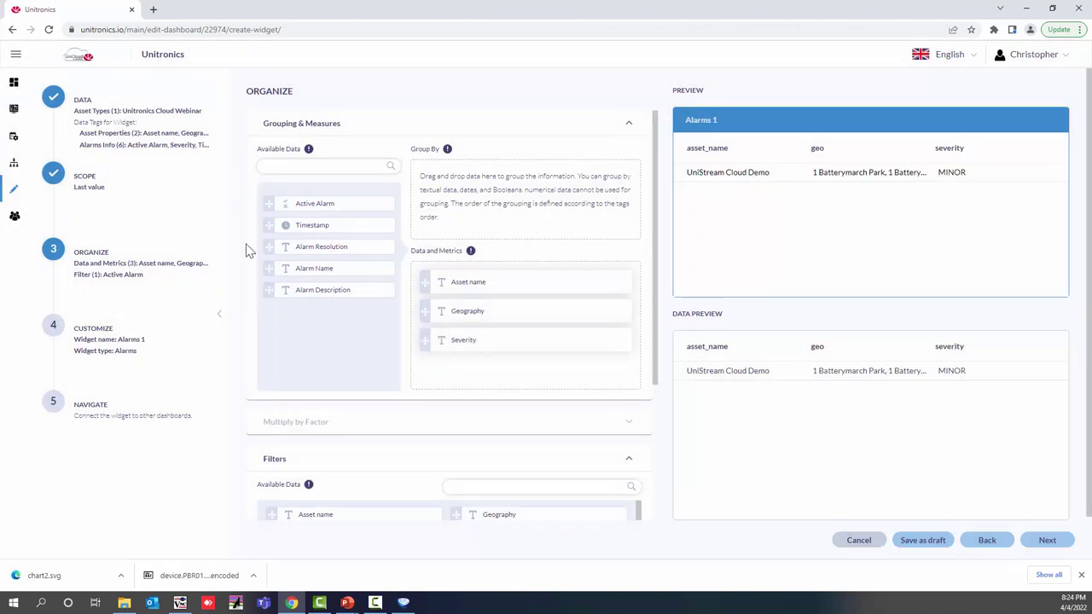
{"action": "left_click_drag", "start_coordinate": [268, 268], "coordinate": [426, 370]}
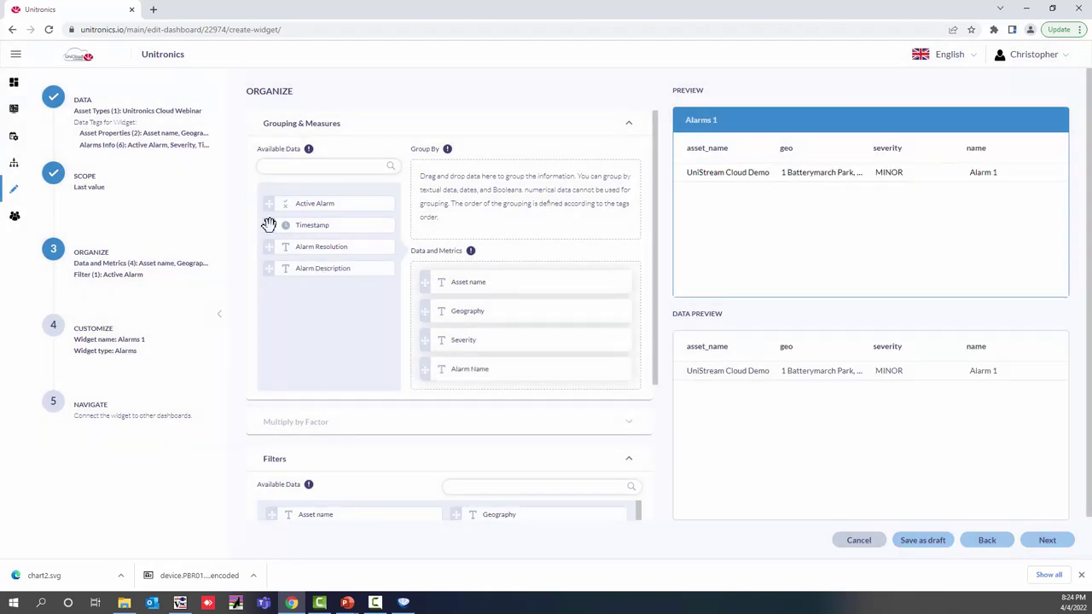
{"action": "left_click_drag", "start_coordinate": [290, 225], "coordinate": [432, 383]}
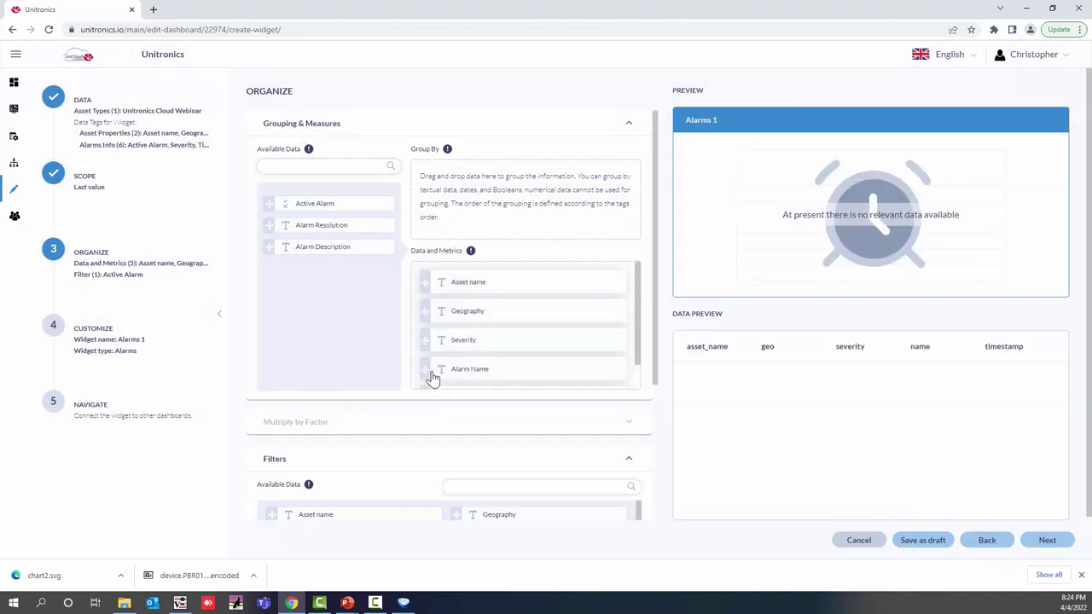
{"action": "left_click_drag", "start_coordinate": [268, 202], "coordinate": [440, 311]}
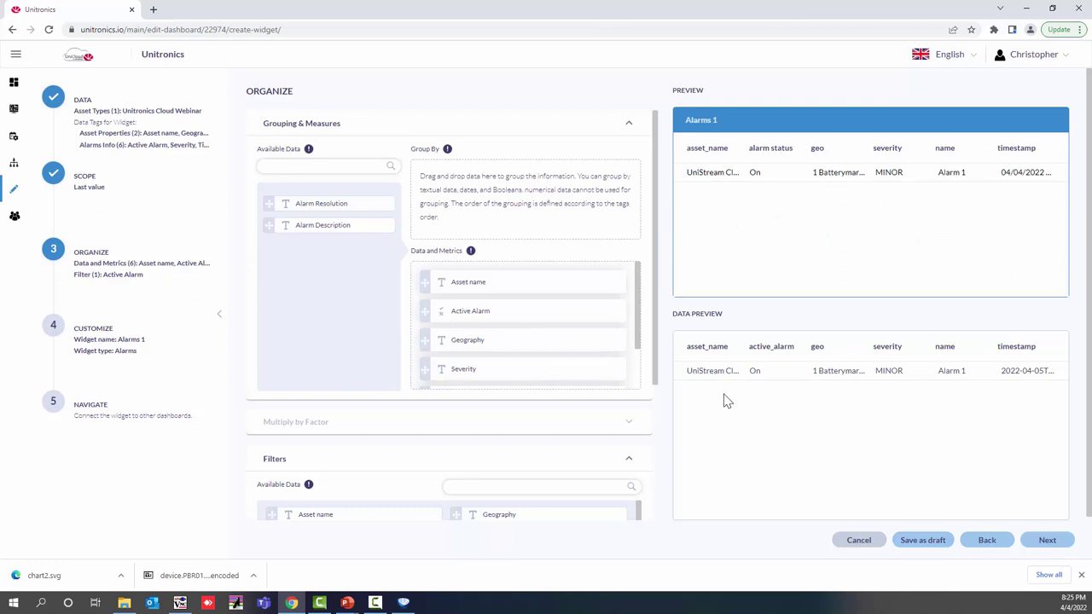
{"action": "left_click", "coordinate": [1044, 542]}
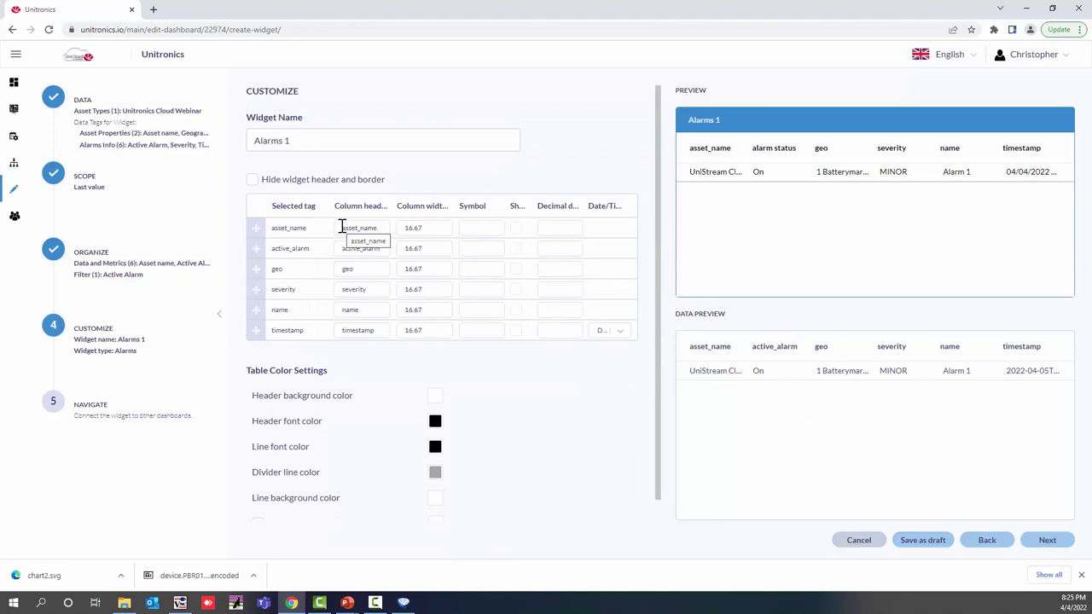
Step: Rename the first column headers to Asset, Alarm State and Location
{"action": "left_click_drag", "start_coordinate": [341, 227], "coordinate": [378, 229]}
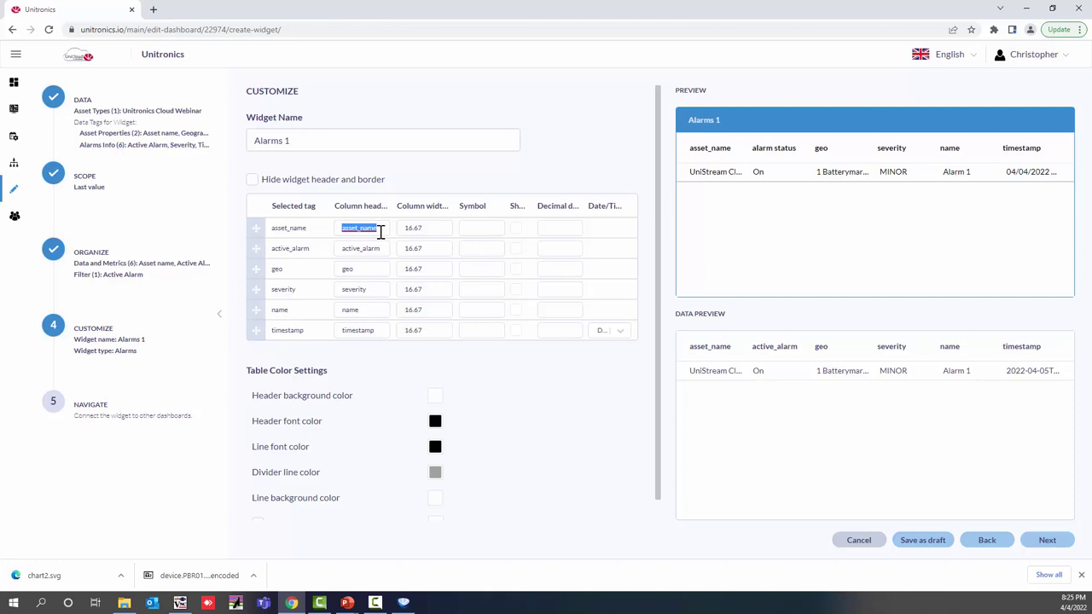
{"action": "type", "text": "Asset"}
{"action": "left_click_drag", "start_coordinate": [343, 250], "coordinate": [395, 260]}
{"action": "type", "text": "Alarm"}
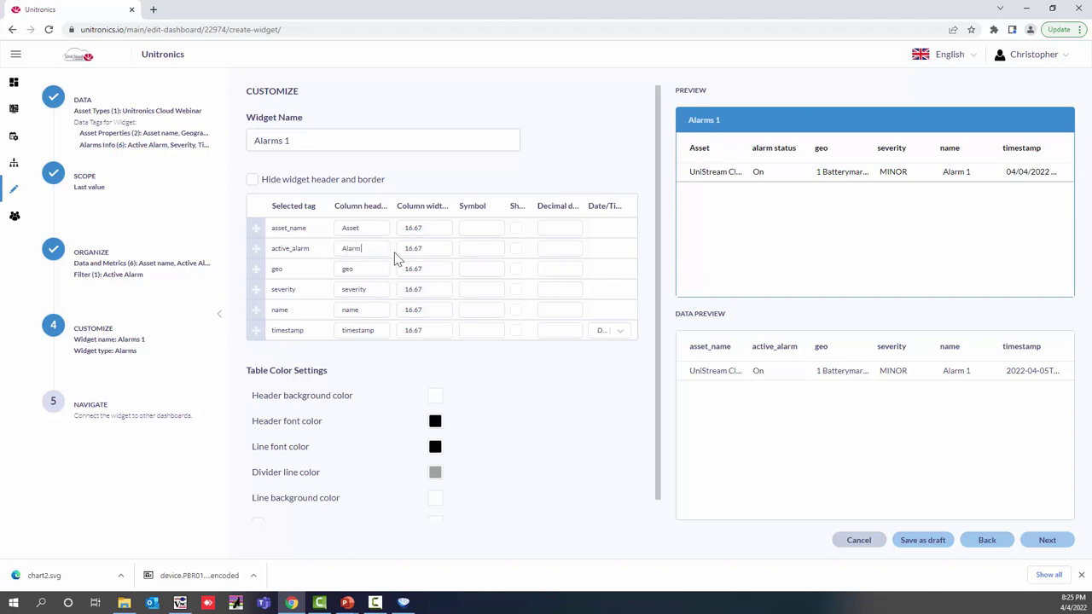
{"action": "type", "text": " State"}
{"action": "left_click_drag", "start_coordinate": [365, 269], "coordinate": [336, 271]}
{"action": "type", "text": "Location"}
Step: Rename the remaining headers to Severity Level, Alarm Name and Time, then proceed to Navigation
{"action": "left_click_drag", "start_coordinate": [371, 290], "coordinate": [330, 296]}
{"action": "type", "text": "S"}
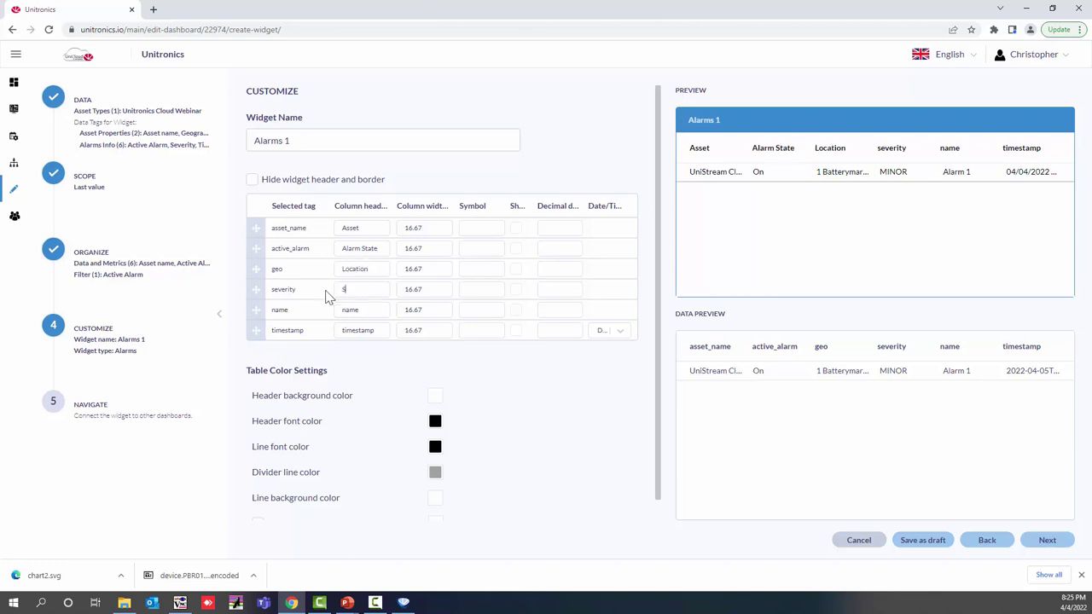
{"action": "type", "text": "everity Level"}
{"action": "left_click", "coordinate": [344, 310]}
{"action": "double_click", "coordinate": [365, 312]}
{"action": "type", "text": "Alarm Name"}
{"action": "double_click", "coordinate": [358, 330]}
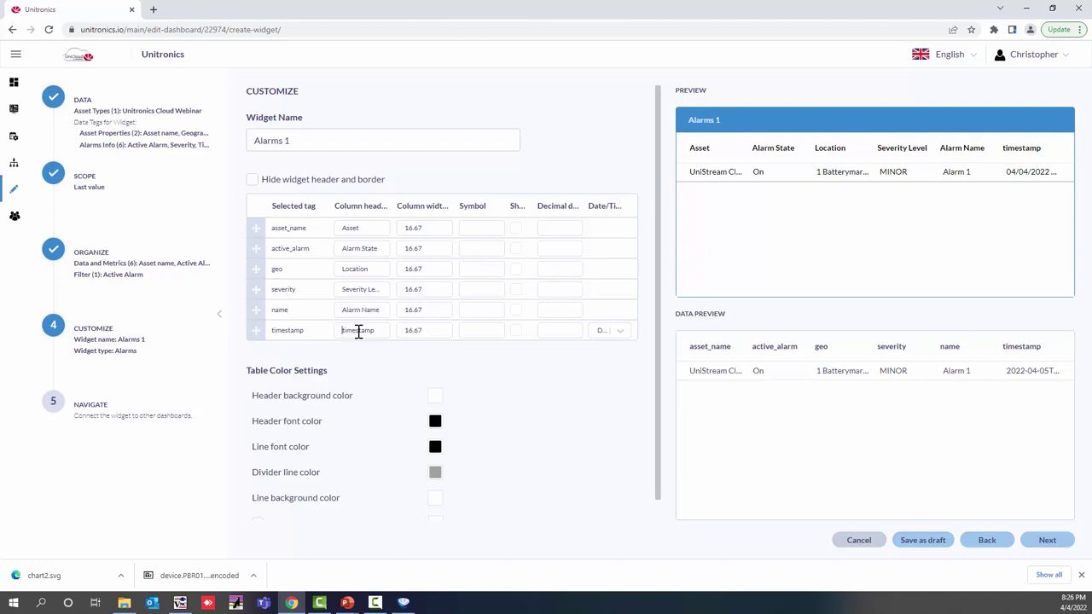
{"action": "type", "text": "Time"}
{"action": "left_click", "coordinate": [1047, 540]}
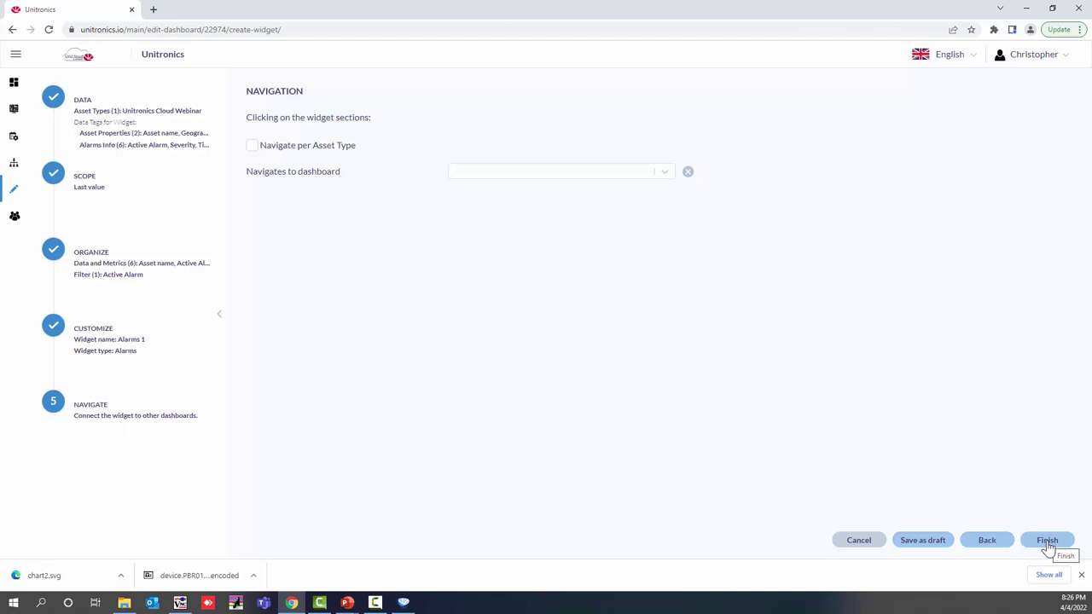
Step: Finish Alarms 1, move it below the charts and widen it so its headers fit
{"action": "left_click", "coordinate": [1048, 542]}
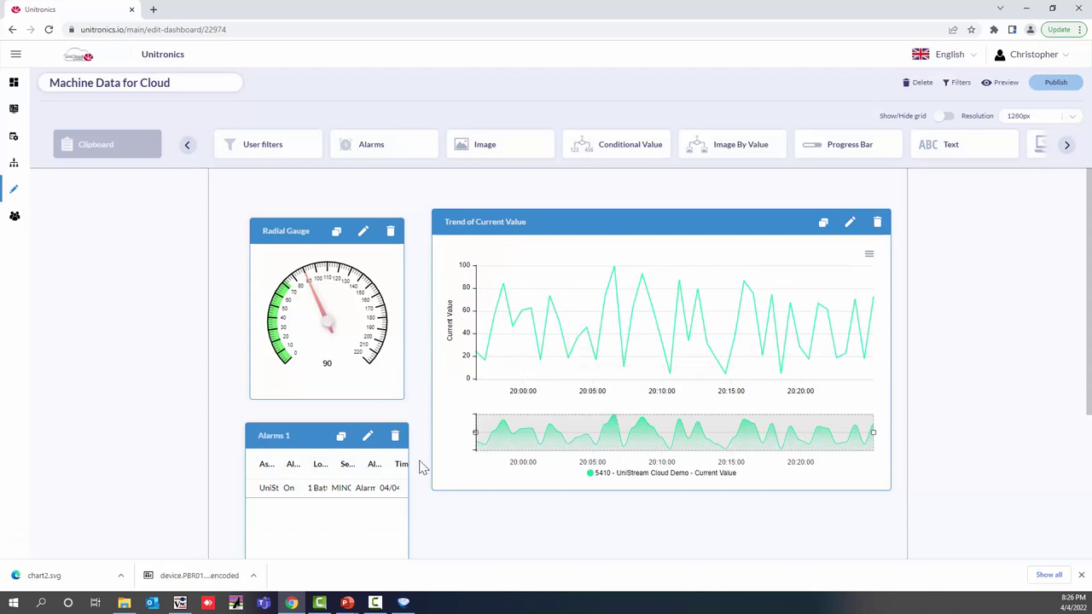
{"action": "scroll", "coordinate": [420, 467], "scroll_direction": "down", "scroll_amount": 3}
{"action": "left_click_drag", "start_coordinate": [317, 236], "coordinate": [321, 354]}
{"action": "left_click_drag", "start_coordinate": [407, 390], "coordinate": [628, 394]}
{"action": "scroll", "coordinate": [228, 296], "scroll_direction": "up", "scroll_amount": 2}
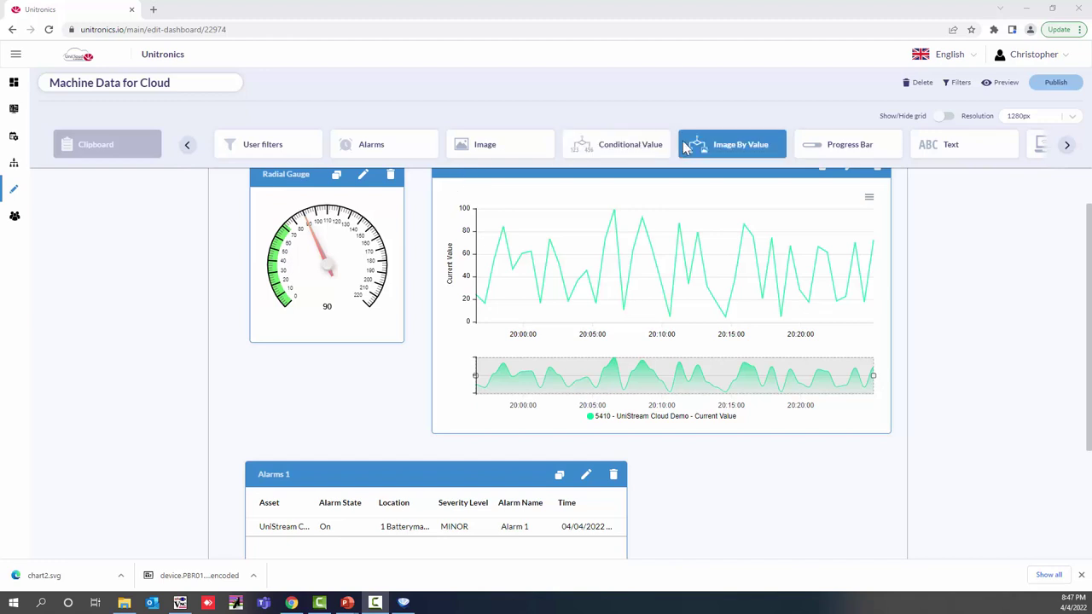
Step: Drag a VNC widget onto the dashboard, name it Machine Data and finish it
{"action": "left_click", "coordinate": [1066, 146]}
{"action": "left_click", "coordinate": [1066, 146]}
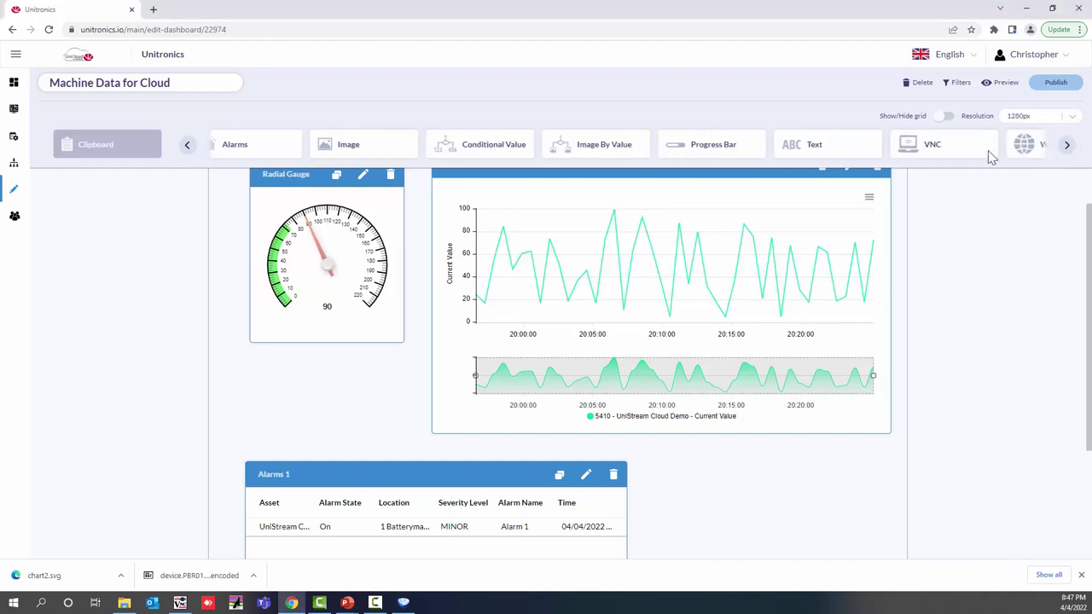
{"action": "left_click", "coordinate": [945, 152]}
{"action": "left_click_drag", "start_coordinate": [946, 152], "coordinate": [447, 296]}
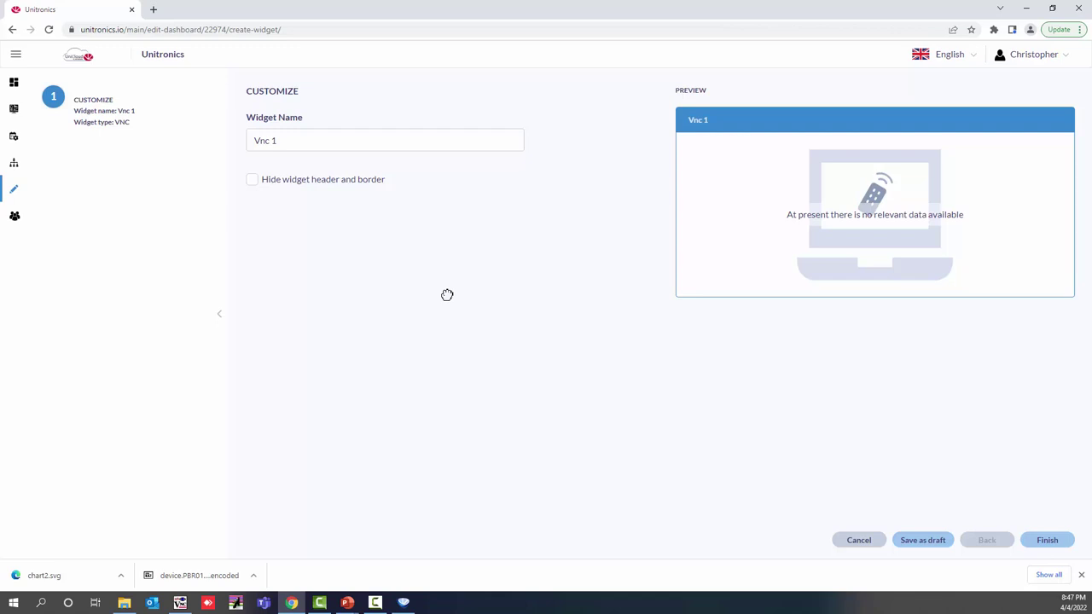
{"action": "type", "text": "Machine Dat"}
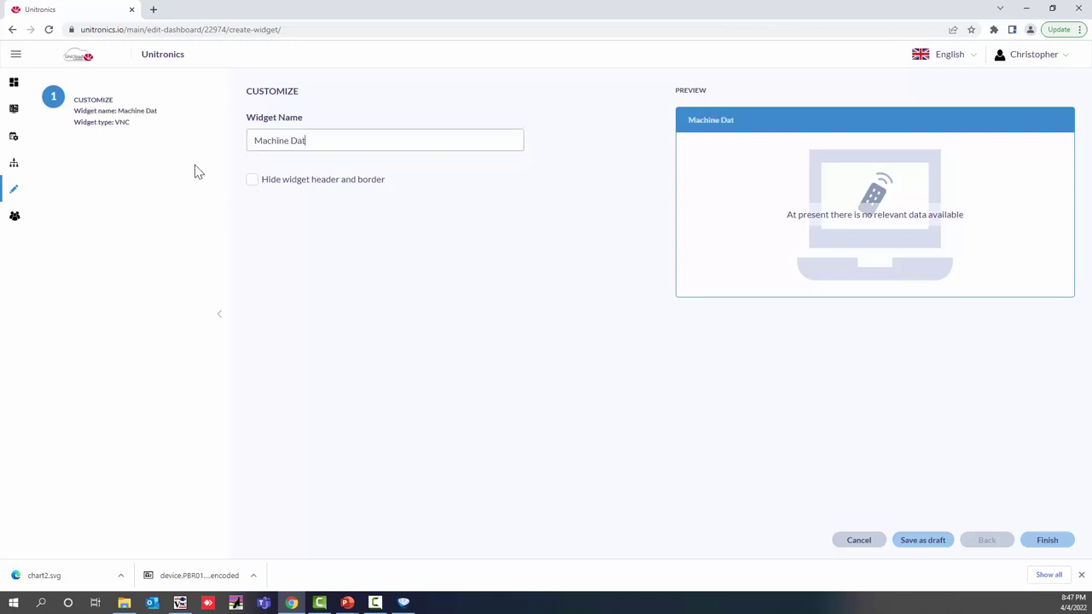
{"action": "type", "text": "a"}
{"action": "left_click", "coordinate": [1070, 545]}
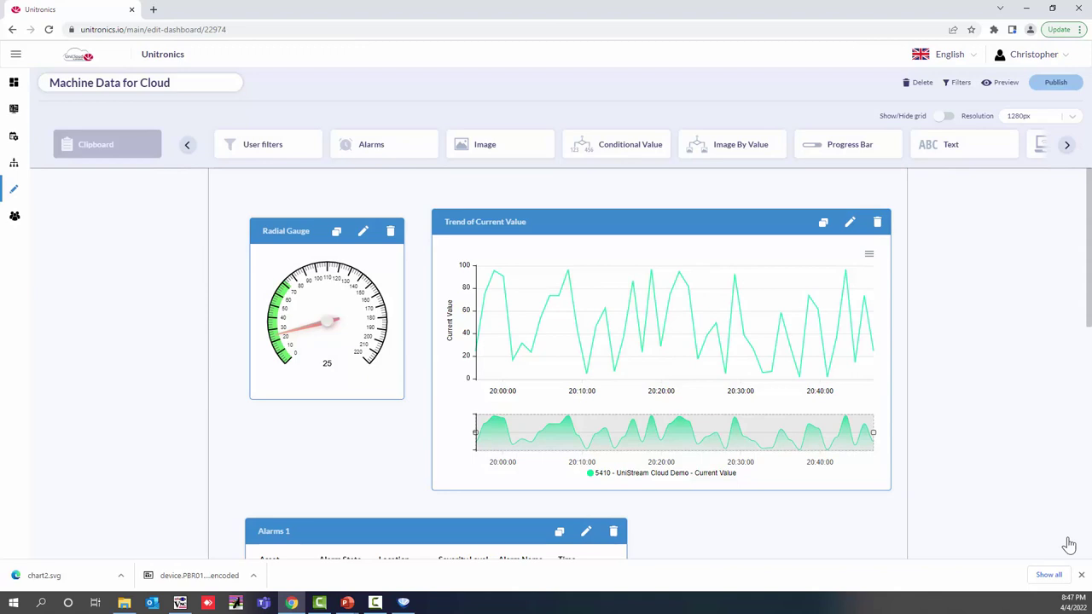
Step: Enlarge the Machine Data VNC widget by its corner and drag it into position
{"action": "scroll", "coordinate": [1048, 500], "scroll_direction": "down", "scroll_amount": 6}
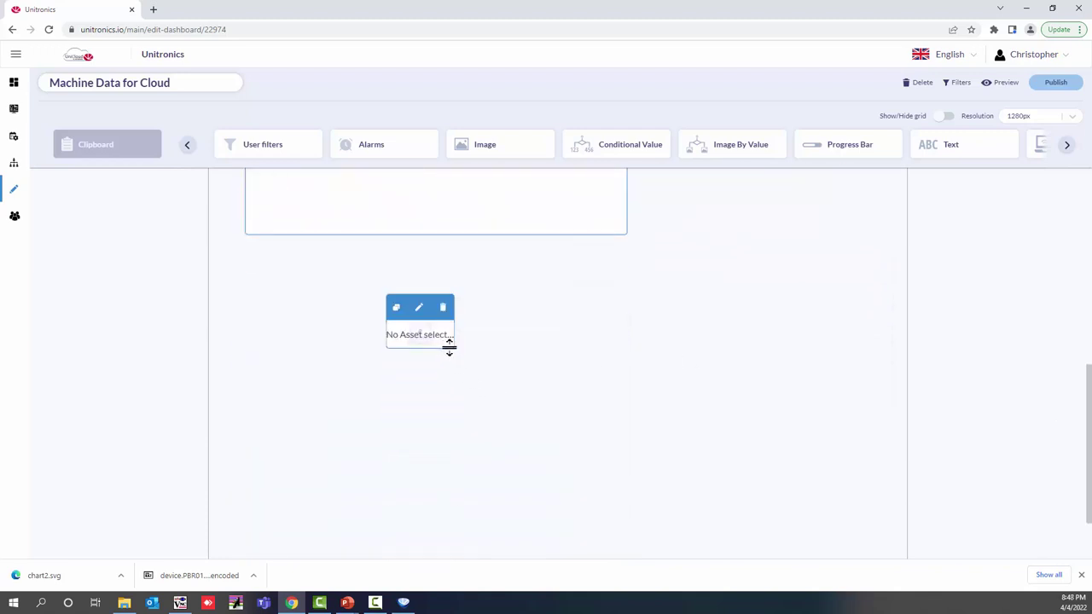
{"action": "left_click_drag", "start_coordinate": [451, 348], "coordinate": [691, 463]}
{"action": "left_click_drag", "start_coordinate": [538, 311], "coordinate": [449, 285]}
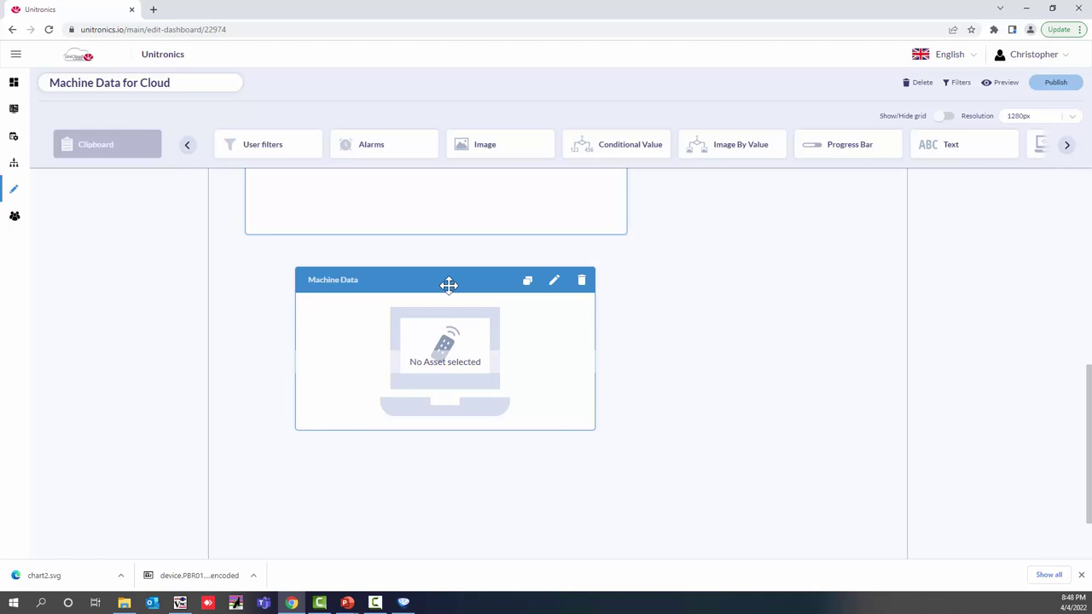
Step: Publish the Machine Data for Cloud dashboard, confirming in the Publish Dashboard dialog
{"action": "left_click", "coordinate": [1040, 89]}
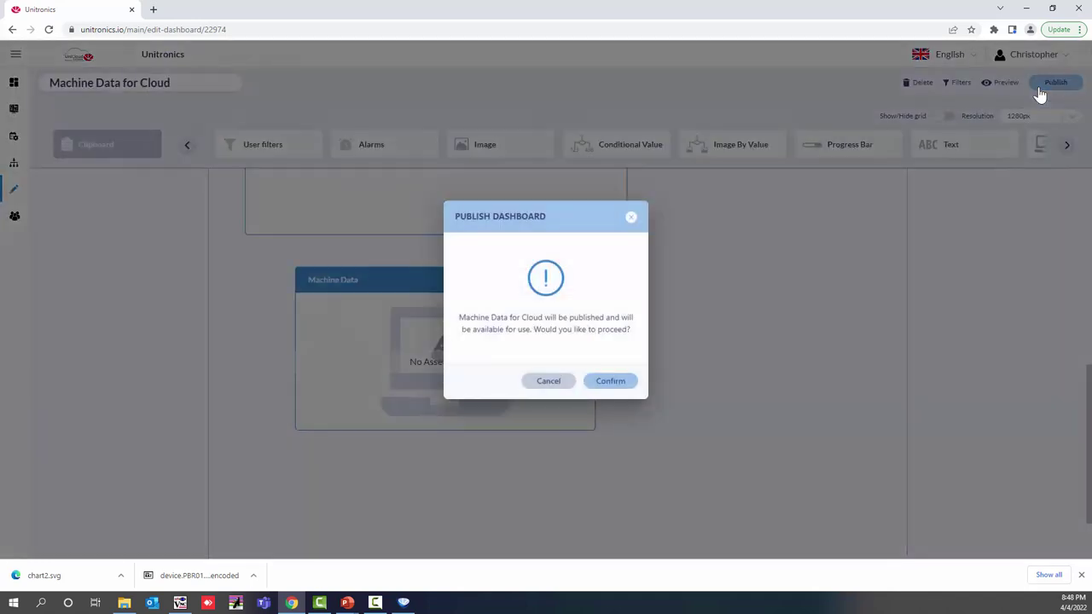
{"action": "left_click", "coordinate": [610, 384]}
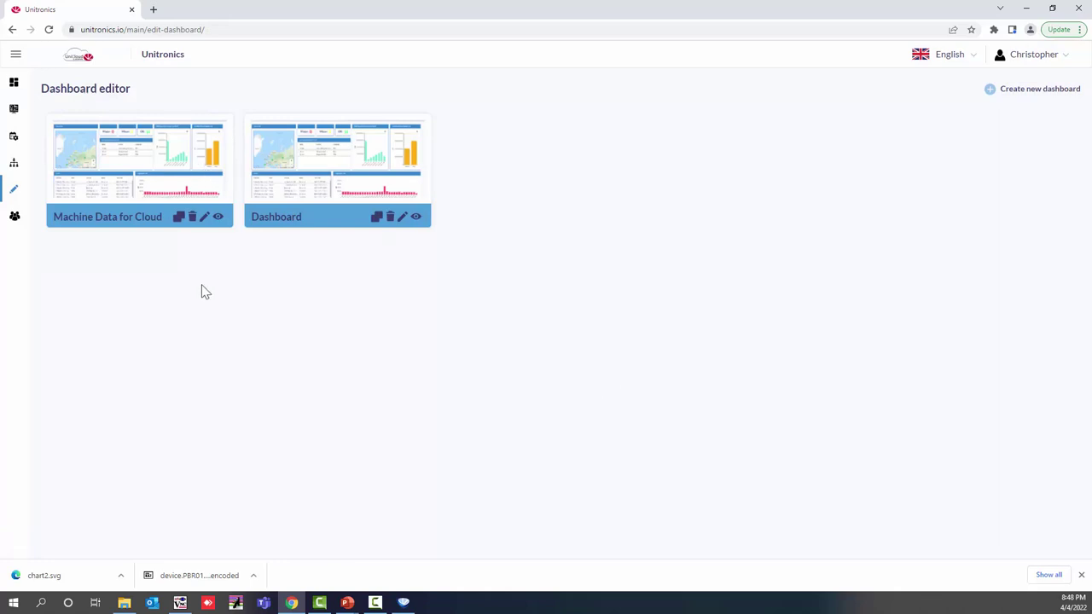
{"action": "left_click", "coordinate": [218, 219]}
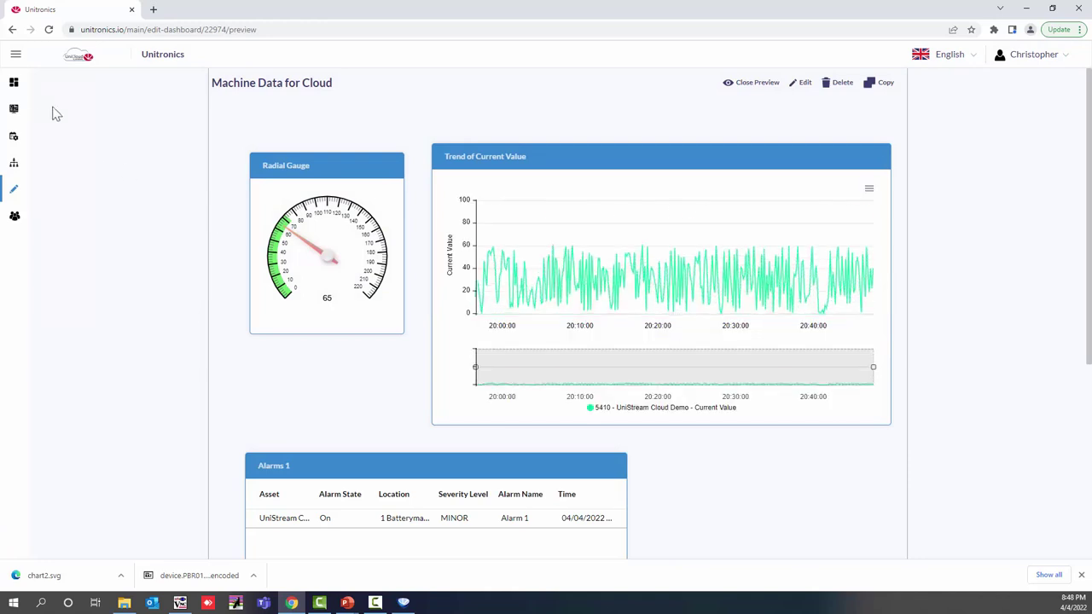
{"action": "left_click", "coordinate": [16, 55]}
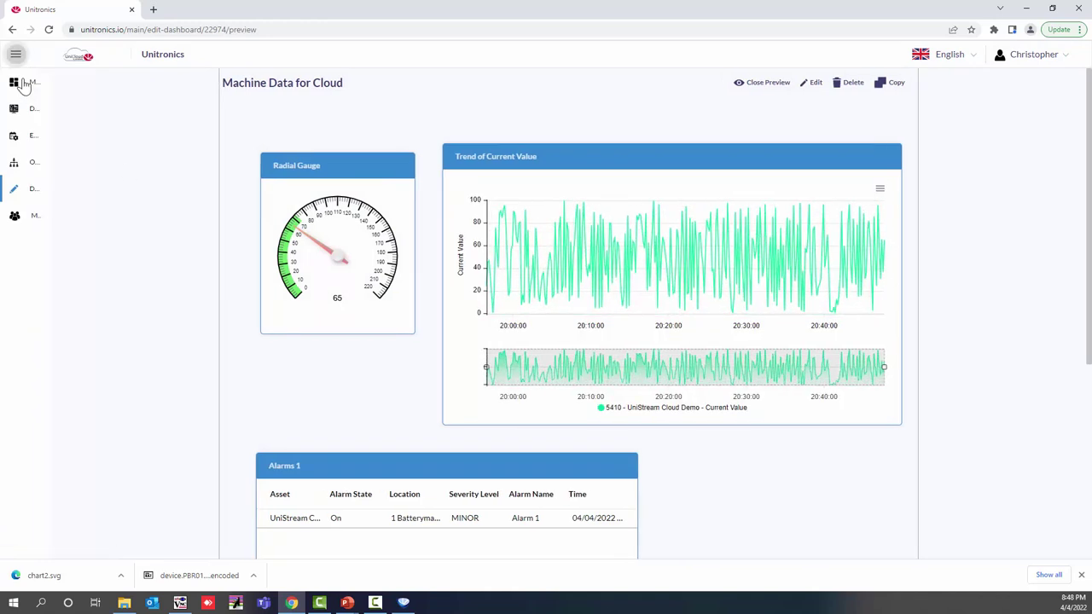
{"action": "left_click", "coordinate": [15, 54]}
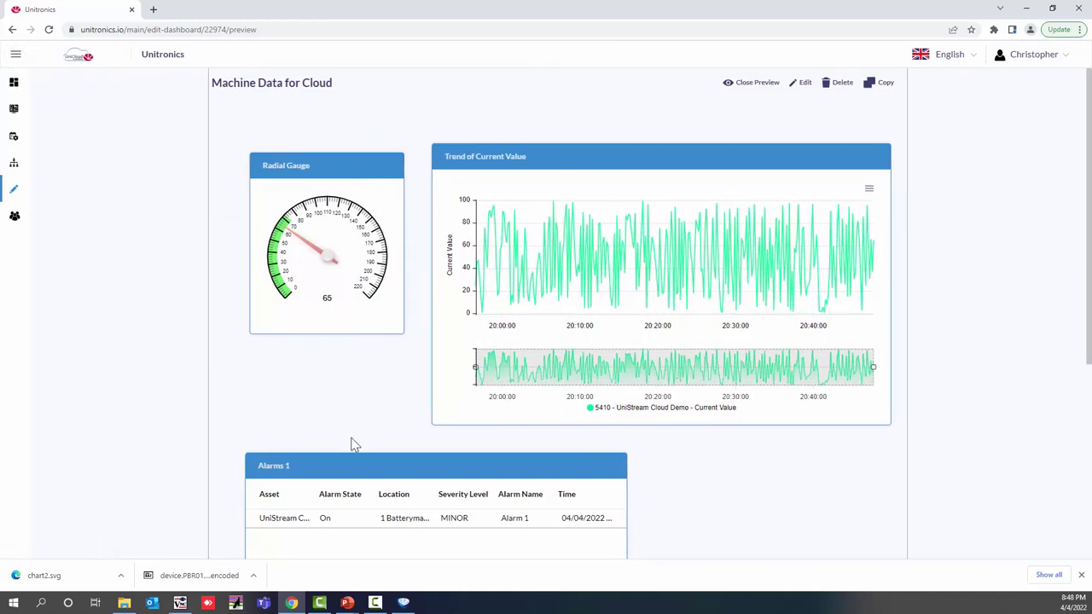
{"action": "scroll", "coordinate": [298, 262], "scroll_direction": "down", "scroll_amount": 1}
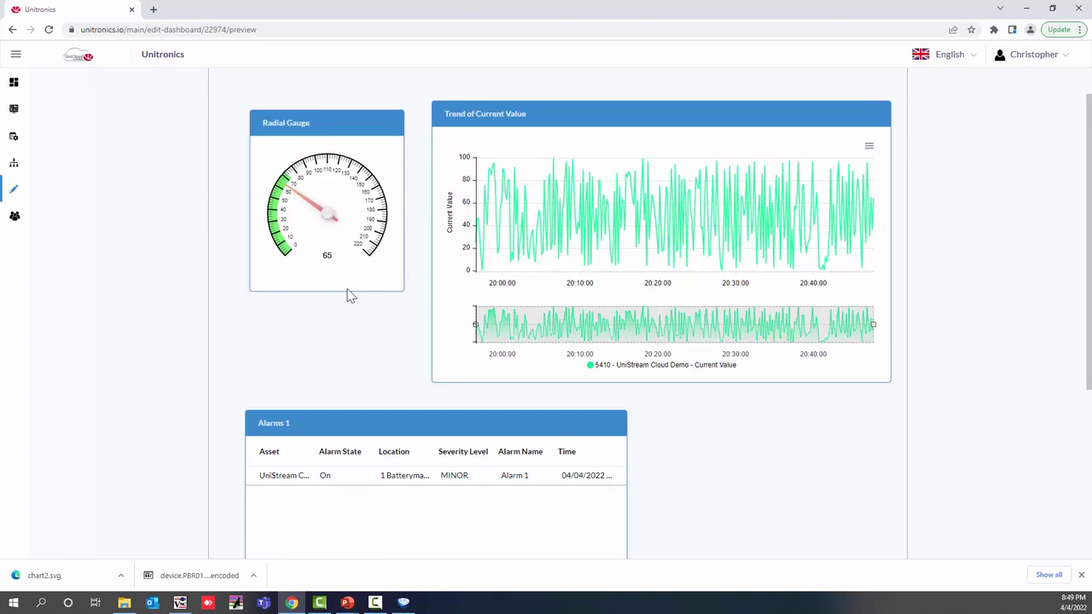
{"action": "scroll", "coordinate": [502, 352], "scroll_direction": "down", "scroll_amount": 2}
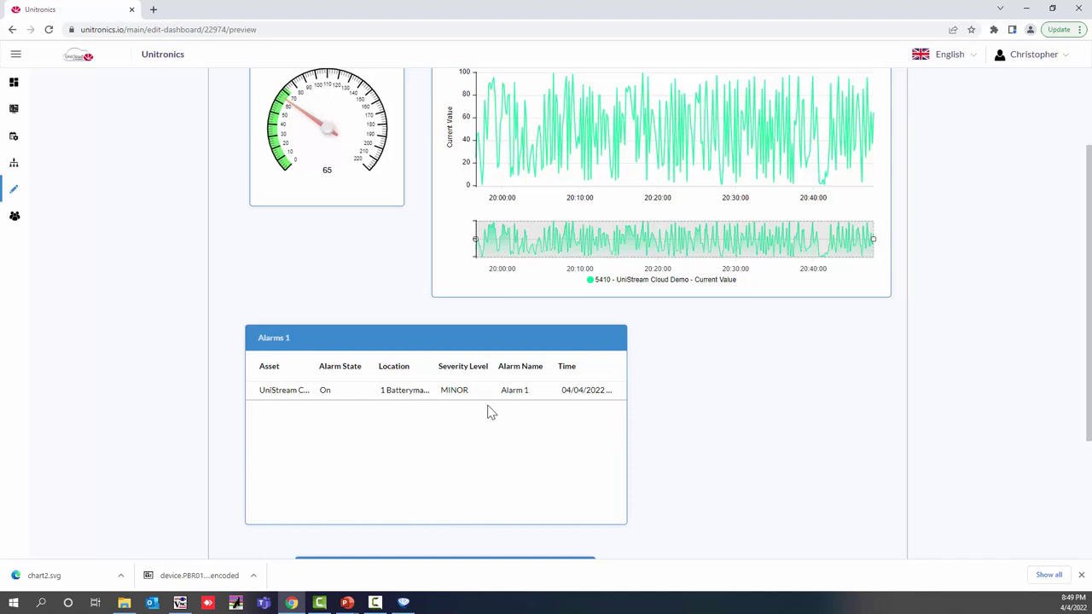
{"action": "scroll", "coordinate": [362, 253], "scroll_direction": "down", "scroll_amount": 1}
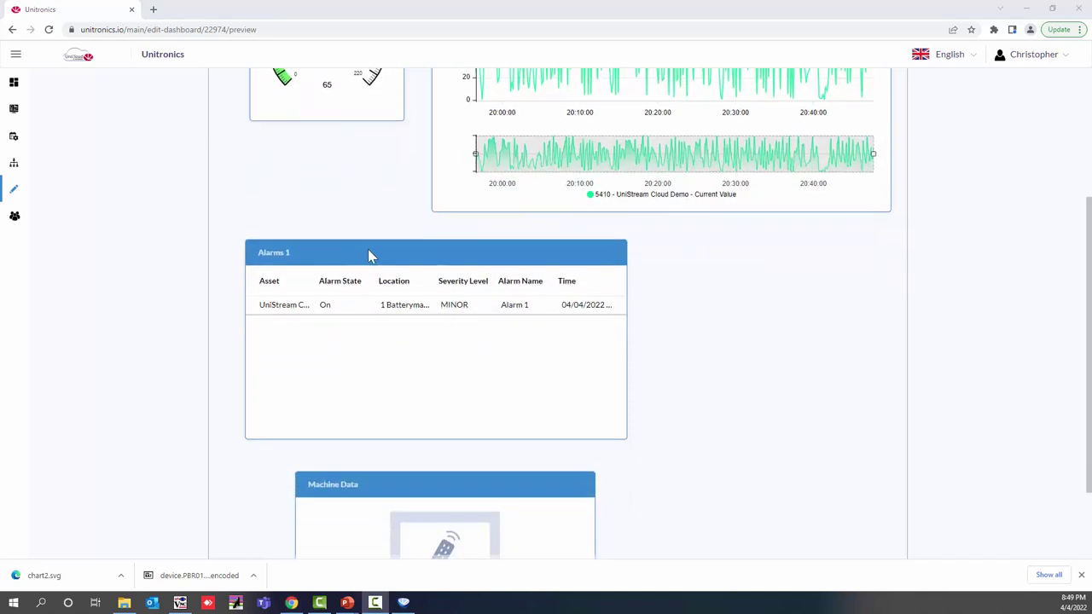
{"action": "scroll", "coordinate": [368, 254], "scroll_direction": "down", "scroll_amount": 1}
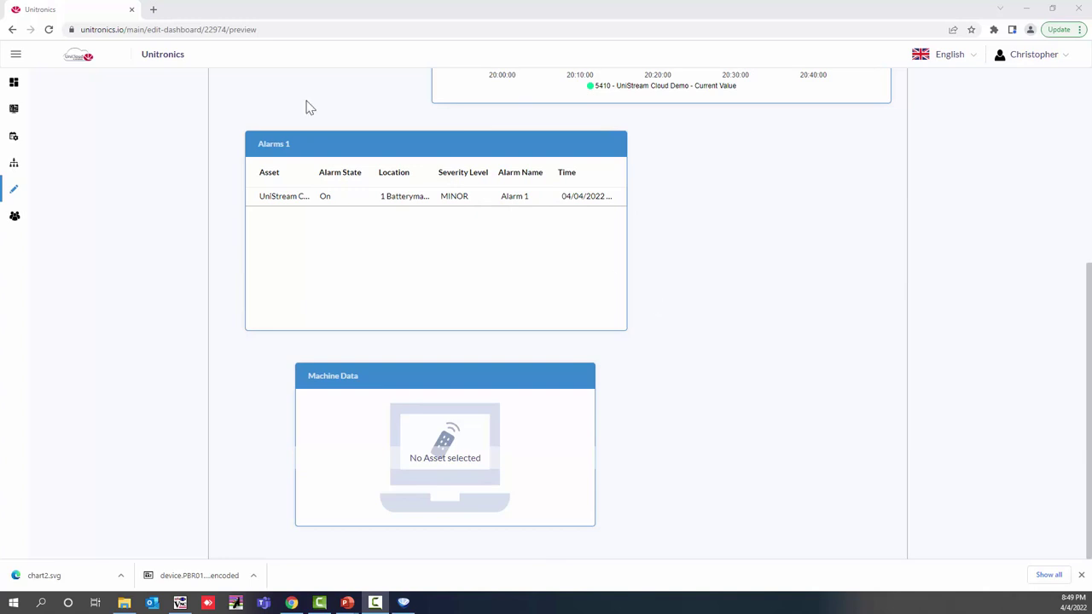
{"action": "left_click", "coordinate": [16, 193]}
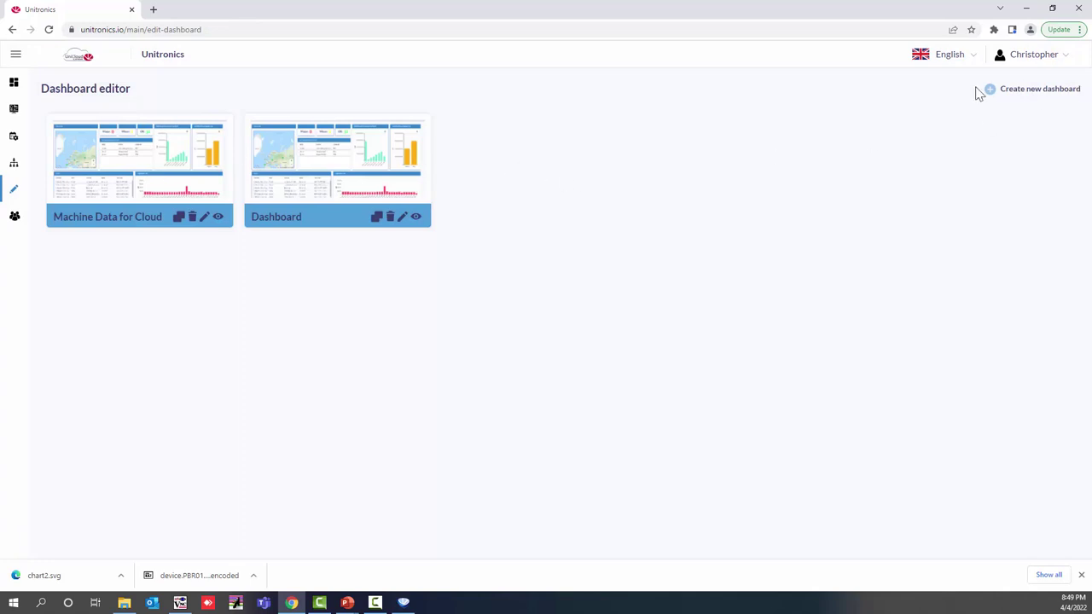
Step: Create a new dashboard, replacing the default name 'Dashboard 1' with 'Overview'
{"action": "left_click", "coordinate": [990, 93]}
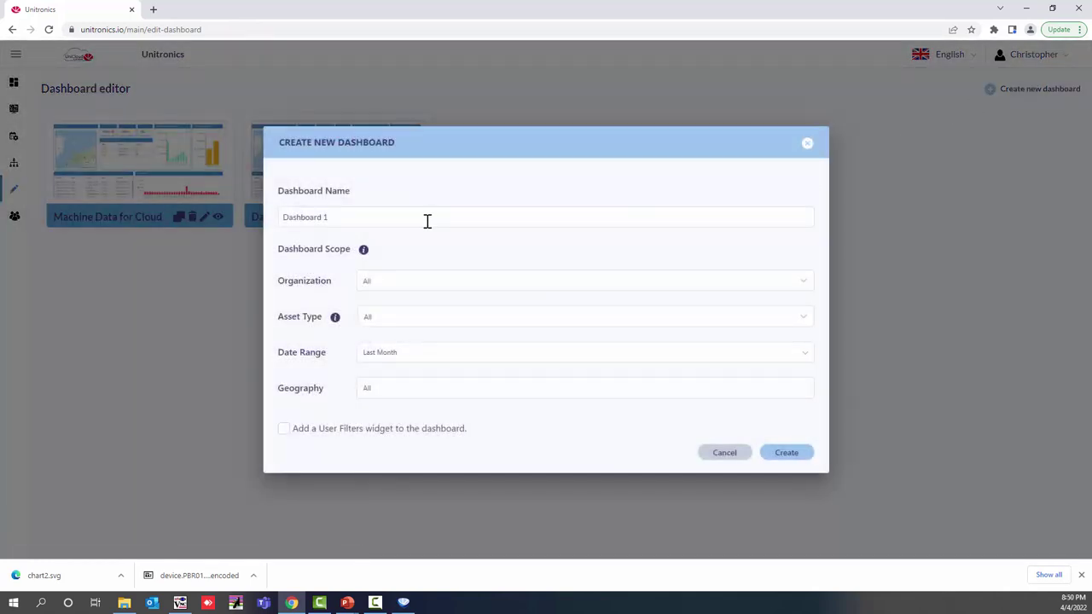
{"action": "left_click_drag", "start_coordinate": [427, 220], "coordinate": [281, 217]}
{"action": "type", "text": "O"}
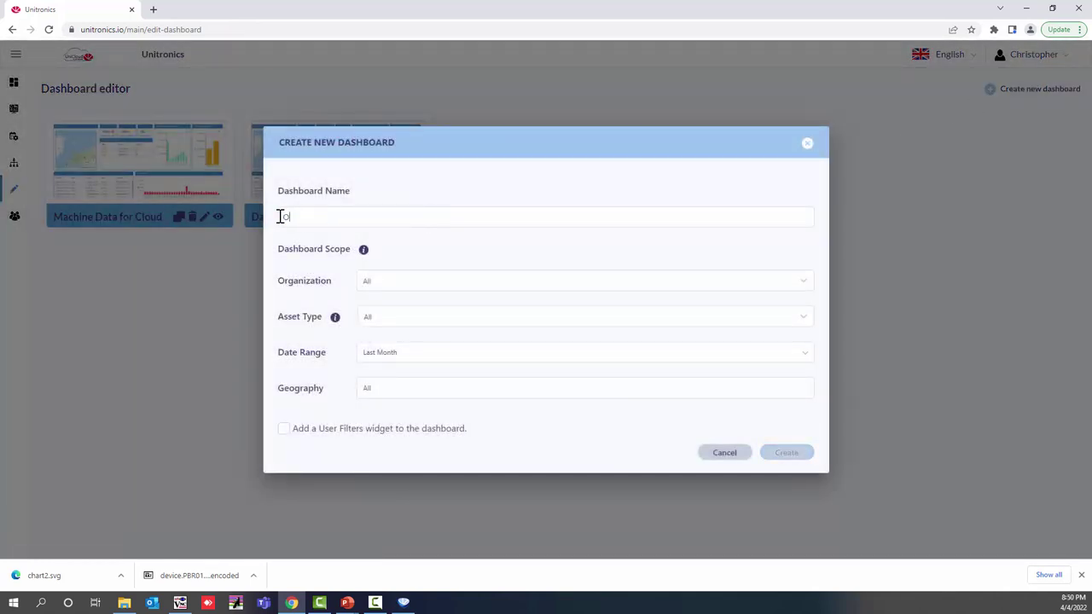
{"action": "type", "text": "verviewe"}
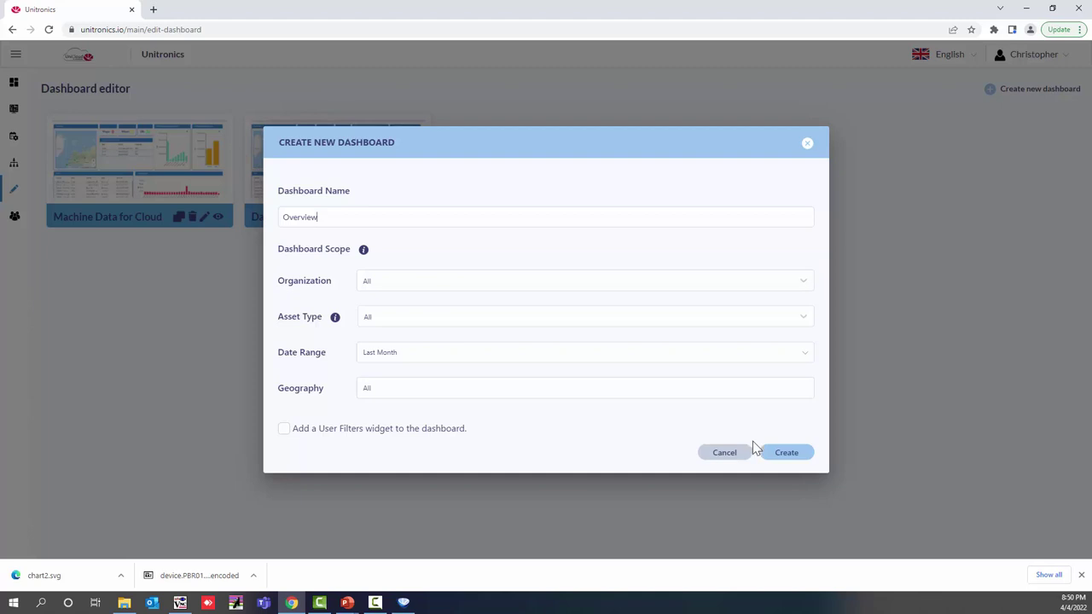
{"action": "left_click", "coordinate": [785, 453]}
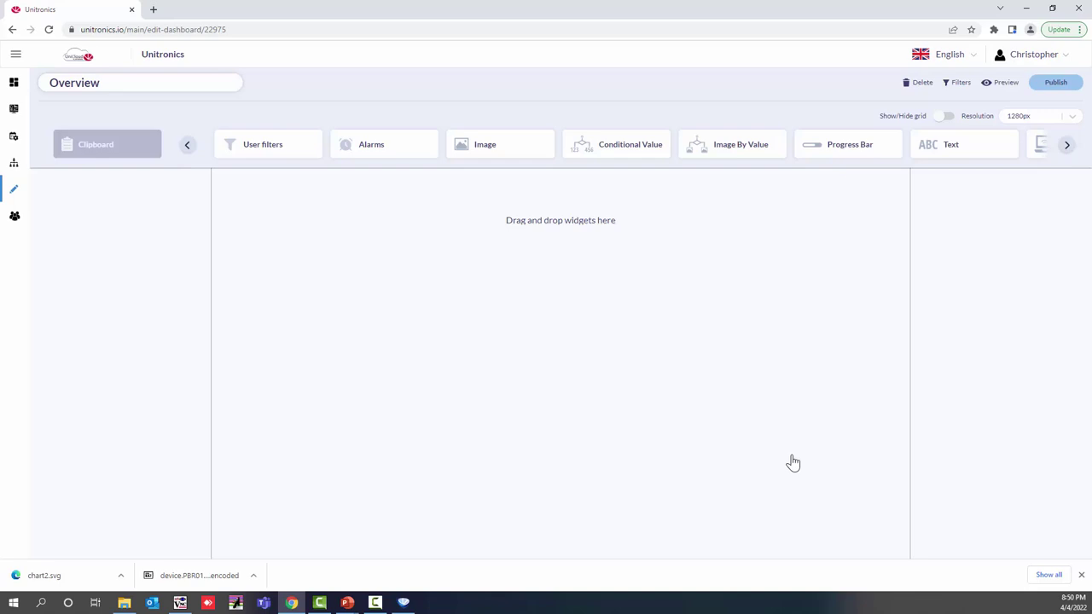
Step: Page through the widget carousel to Map and drop it onto the empty Overview canvas
{"action": "left_click", "coordinate": [1068, 150]}
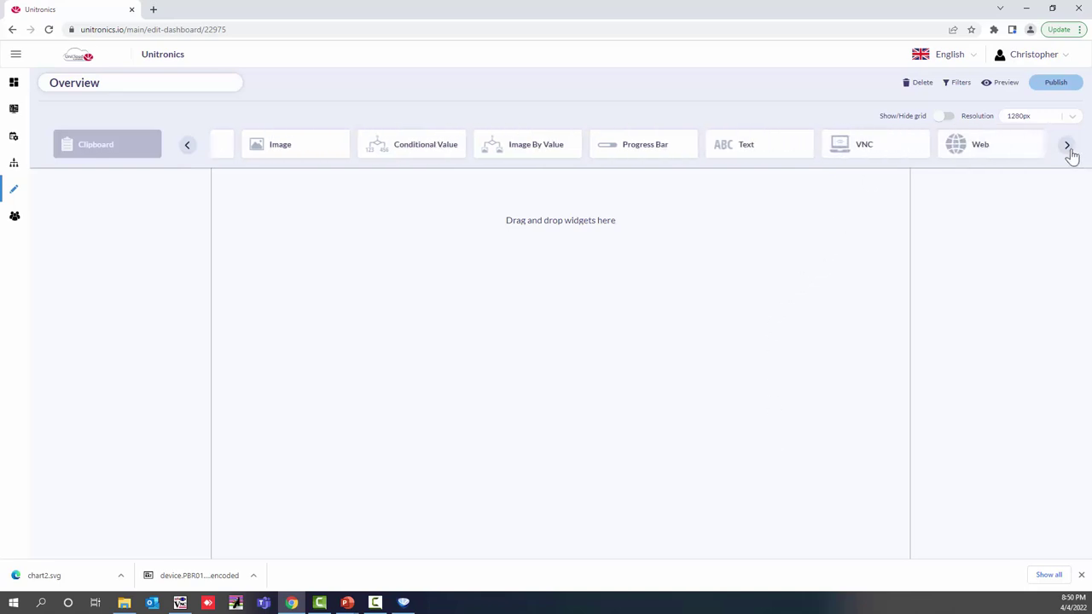
{"action": "left_click", "coordinate": [1067, 149]}
{"action": "left_click", "coordinate": [1067, 150]}
{"action": "left_click", "coordinate": [1067, 149]}
{"action": "left_click", "coordinate": [1068, 149]}
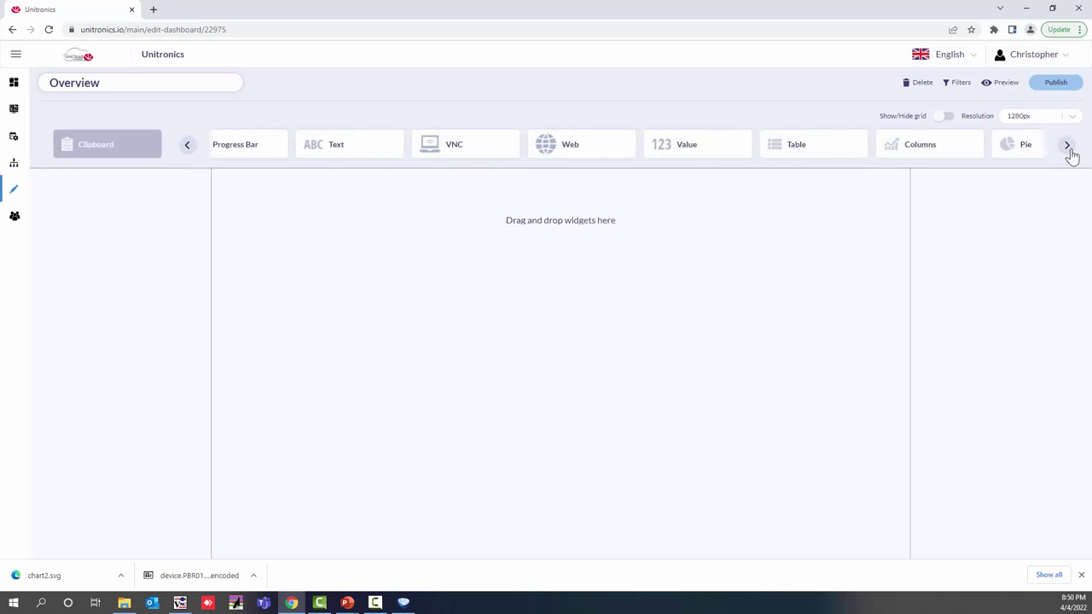
{"action": "left_click", "coordinate": [1068, 149]}
{"action": "left_click", "coordinate": [1067, 149]}
{"action": "left_click", "coordinate": [1067, 150]}
{"action": "left_click_drag", "start_coordinate": [762, 149], "coordinate": [324, 213]}
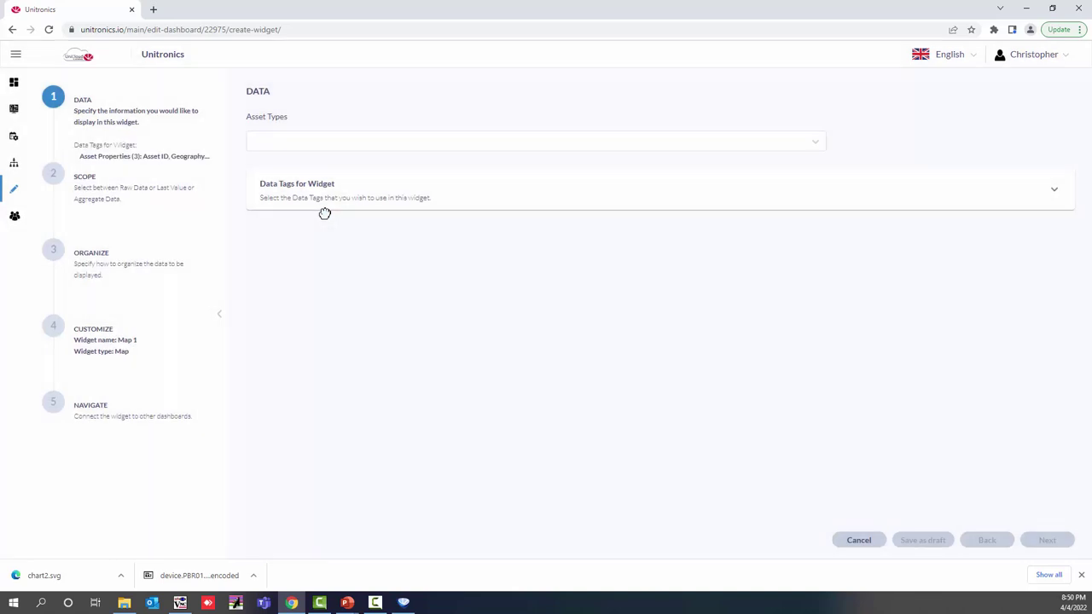
Step: Choose Unitronics Cloud Webinar as Map 1's asset type and expand Data Tags for Widget
{"action": "left_click", "coordinate": [344, 142]}
{"action": "scroll", "coordinate": [308, 256], "scroll_direction": "down", "scroll_amount": 2}
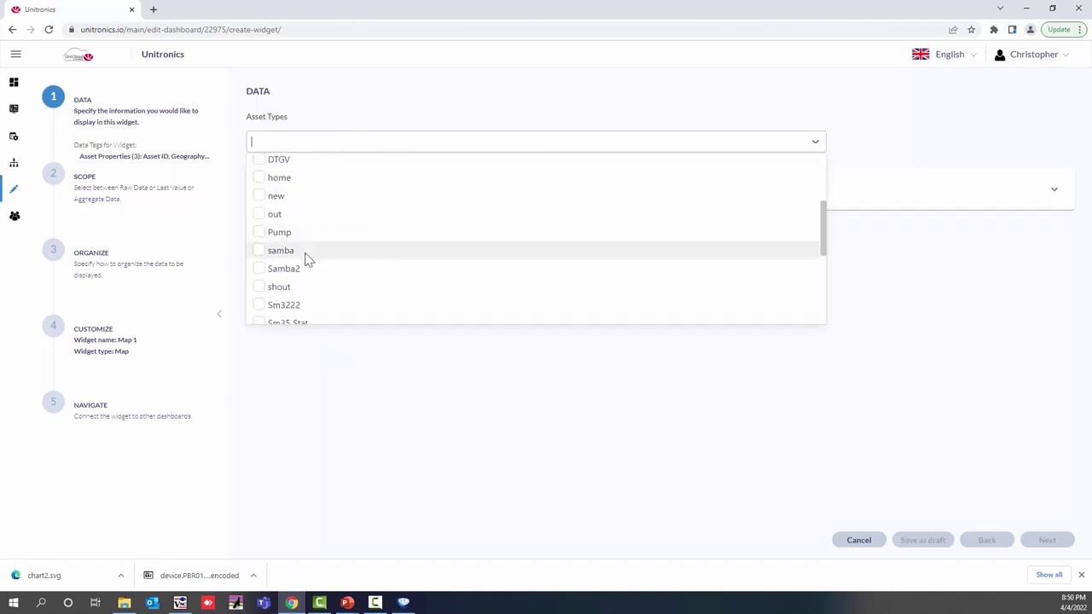
{"action": "scroll", "coordinate": [309, 260], "scroll_direction": "down", "scroll_amount": 5}
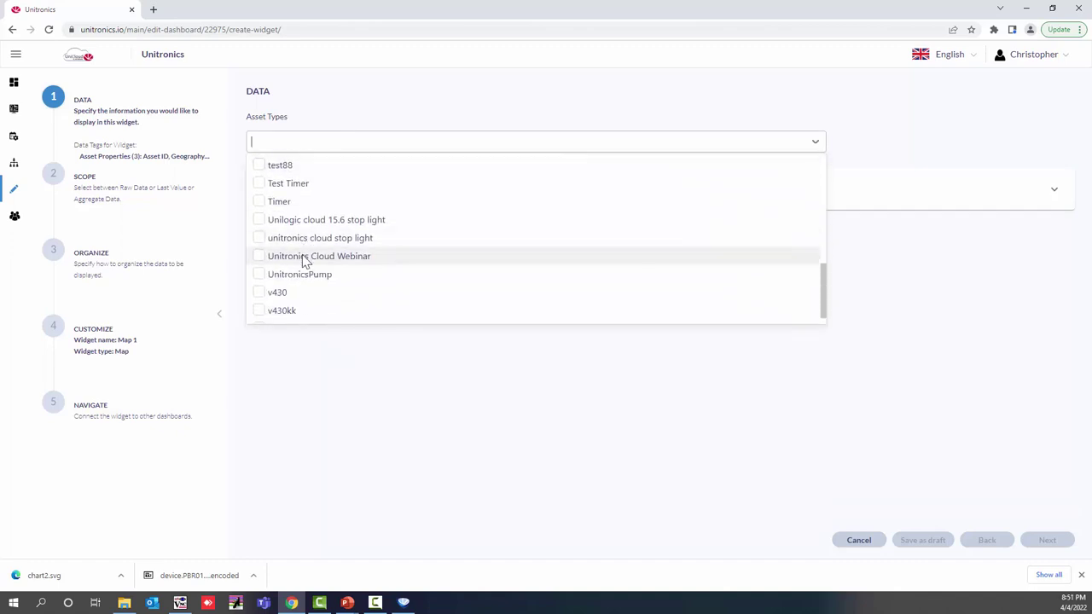
{"action": "left_click", "coordinate": [304, 258]}
{"action": "left_click", "coordinate": [639, 398]}
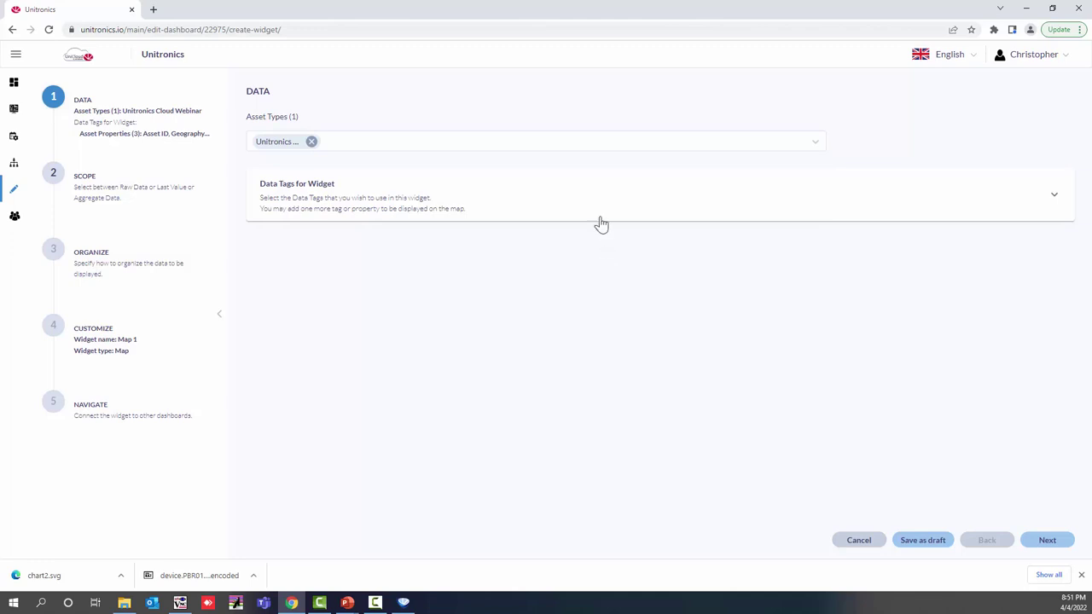
{"action": "left_click", "coordinate": [602, 213]}
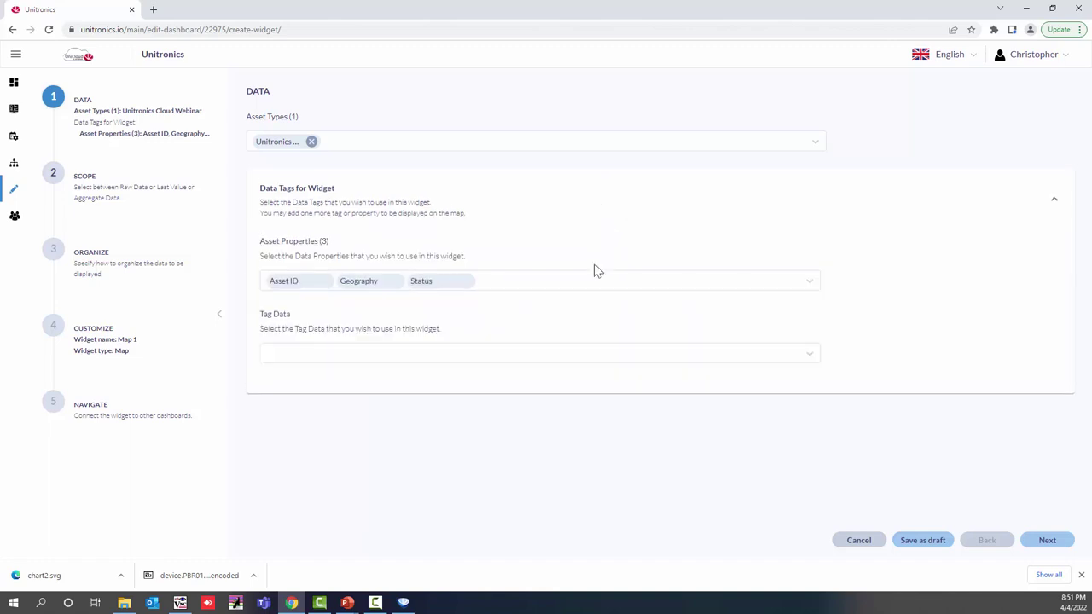
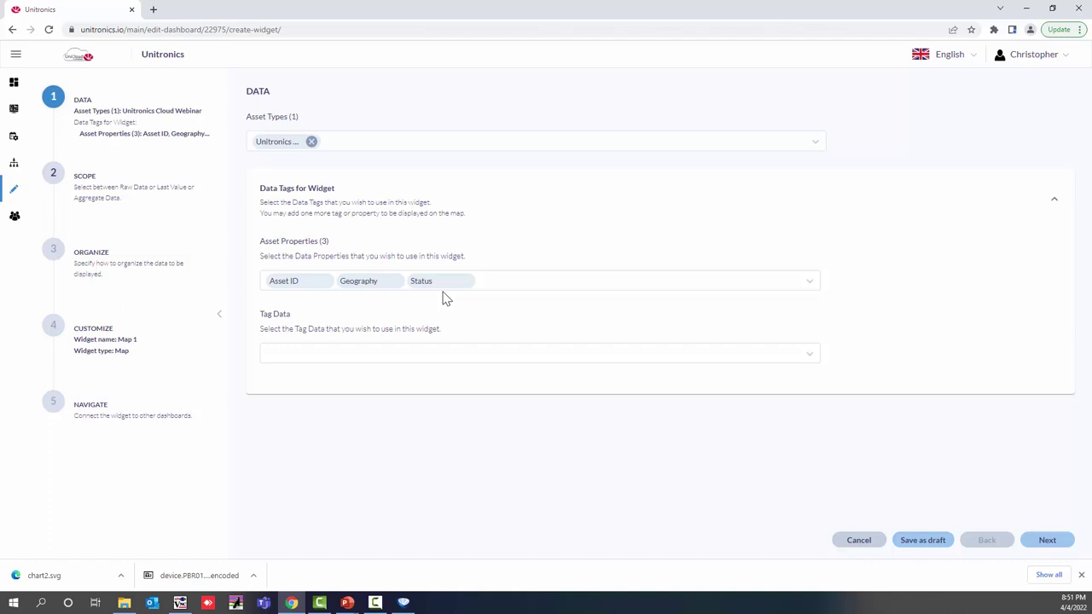
Step: Leave Map 1's Tag Data empty and advance past Last Value scope and Organize to Customize
{"action": "left_click", "coordinate": [419, 358]}
{"action": "left_click", "coordinate": [419, 357]}
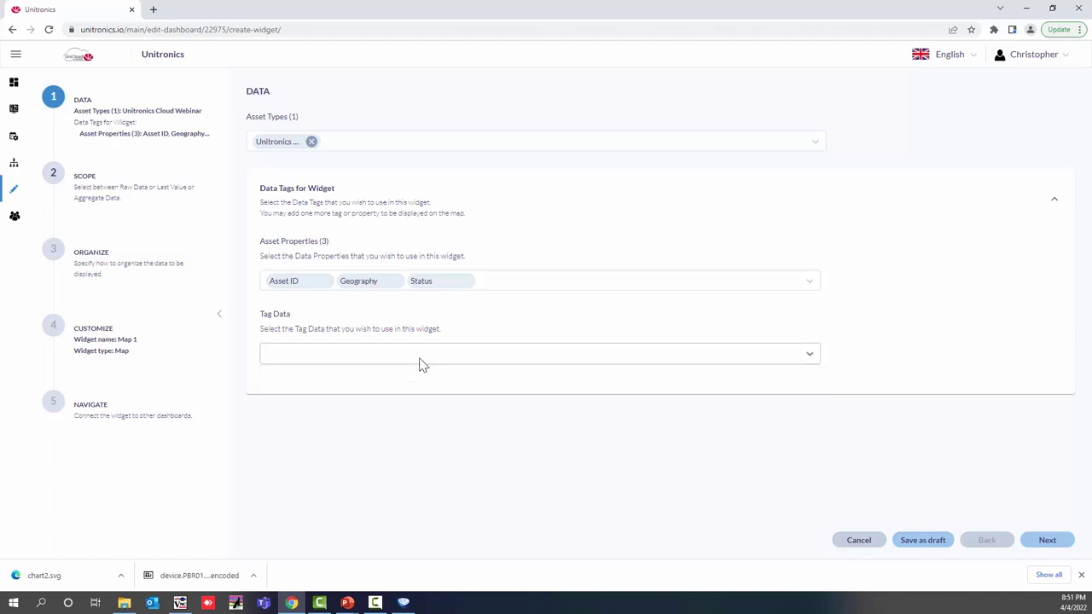
{"action": "left_click", "coordinate": [1043, 546]}
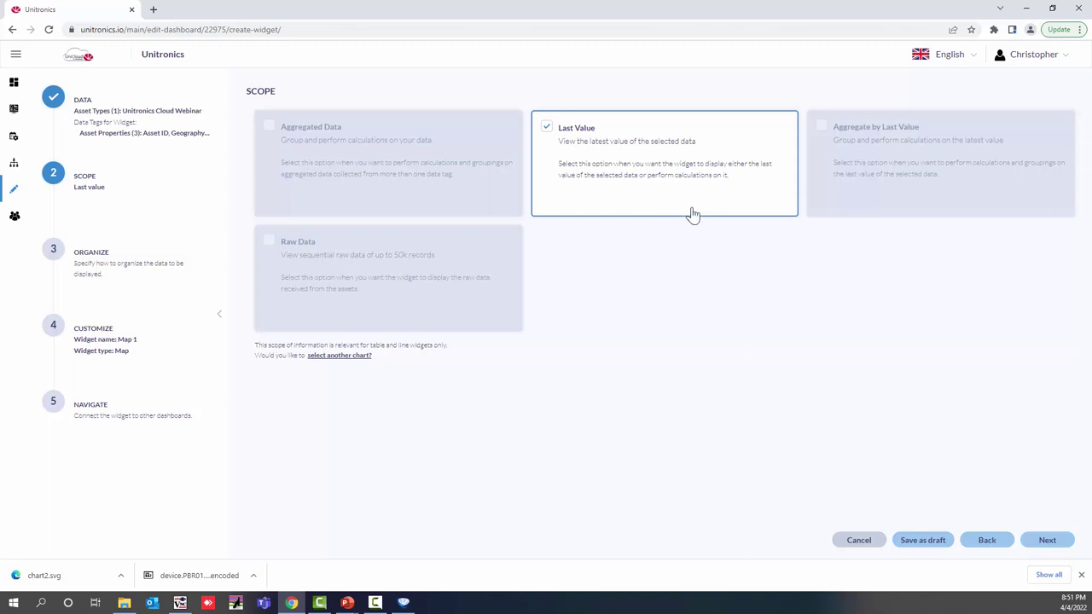
{"action": "left_click", "coordinate": [1049, 541]}
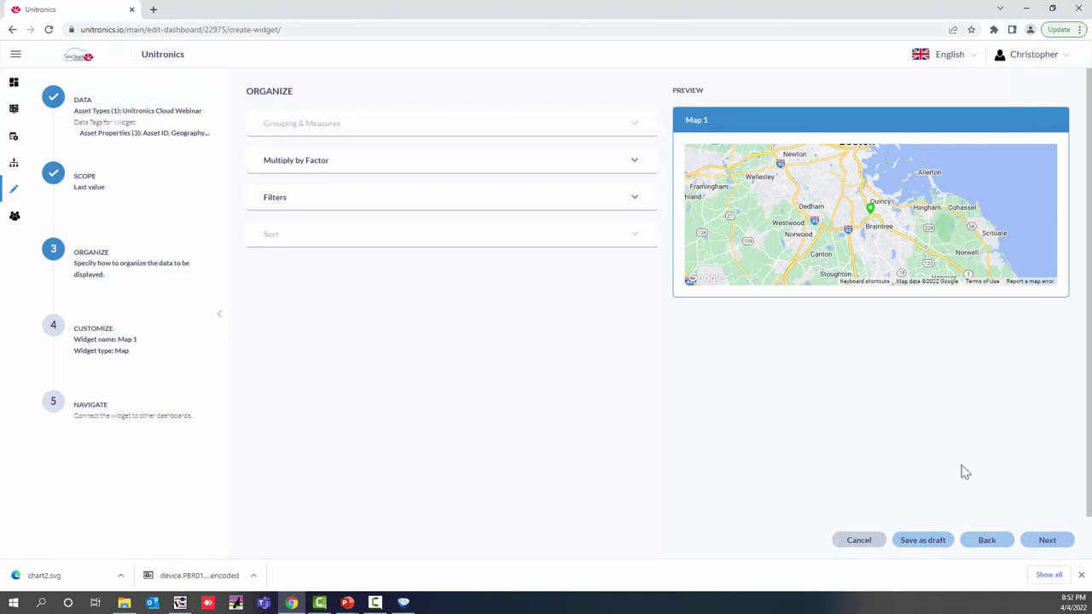
{"action": "left_click", "coordinate": [1048, 541]}
Step: Rename the widget from Map 1 to 'Unitronics Cloud' and continue to Navigation
{"action": "triple_click", "coordinate": [344, 146]}
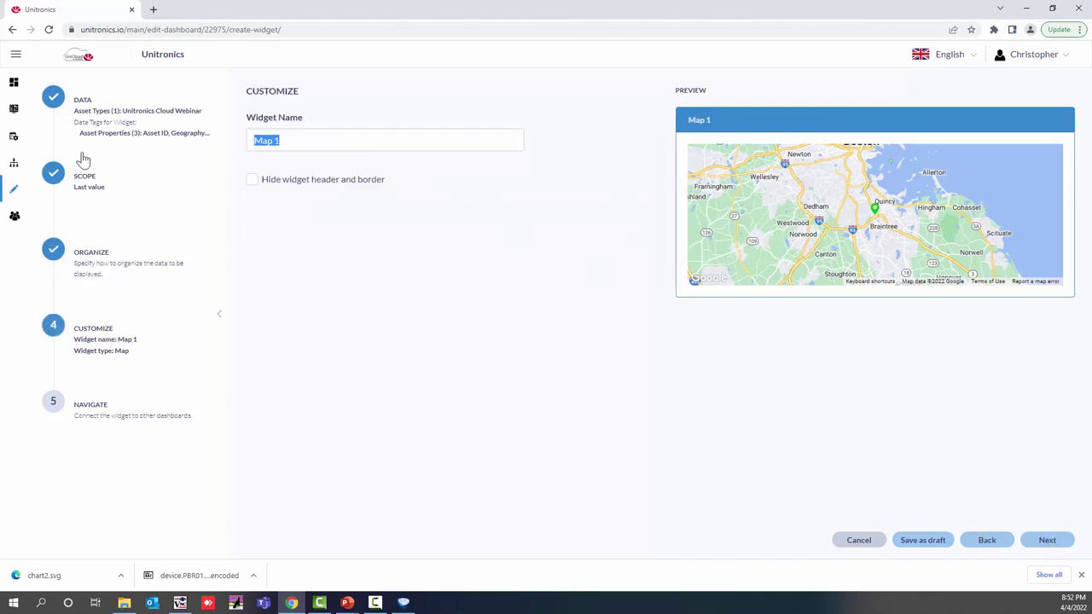
{"action": "type", "text": "Unitr"}
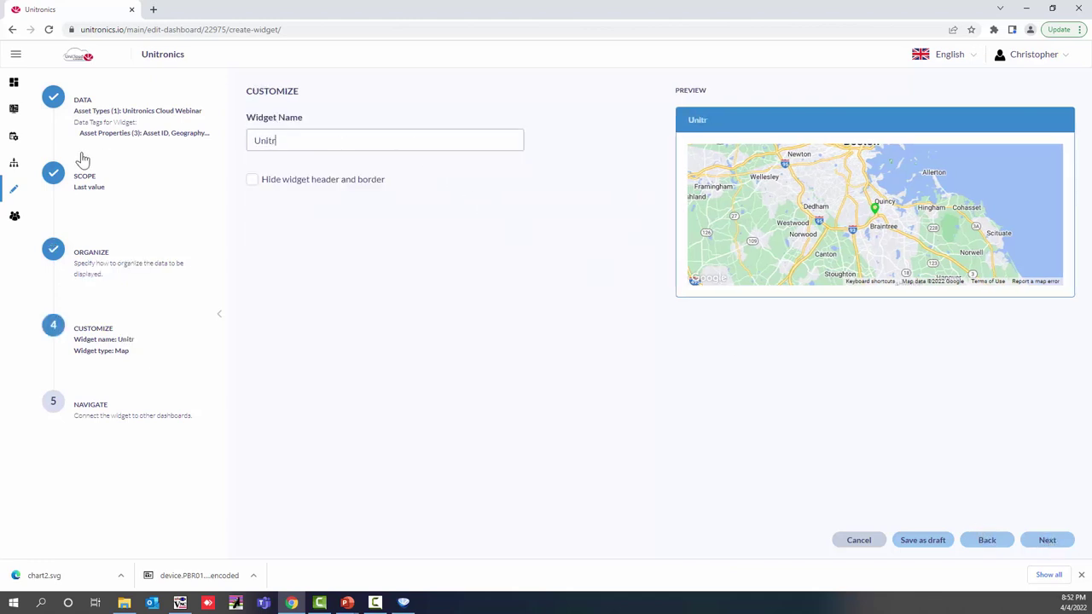
{"action": "type", "text": "onics Cloud"}
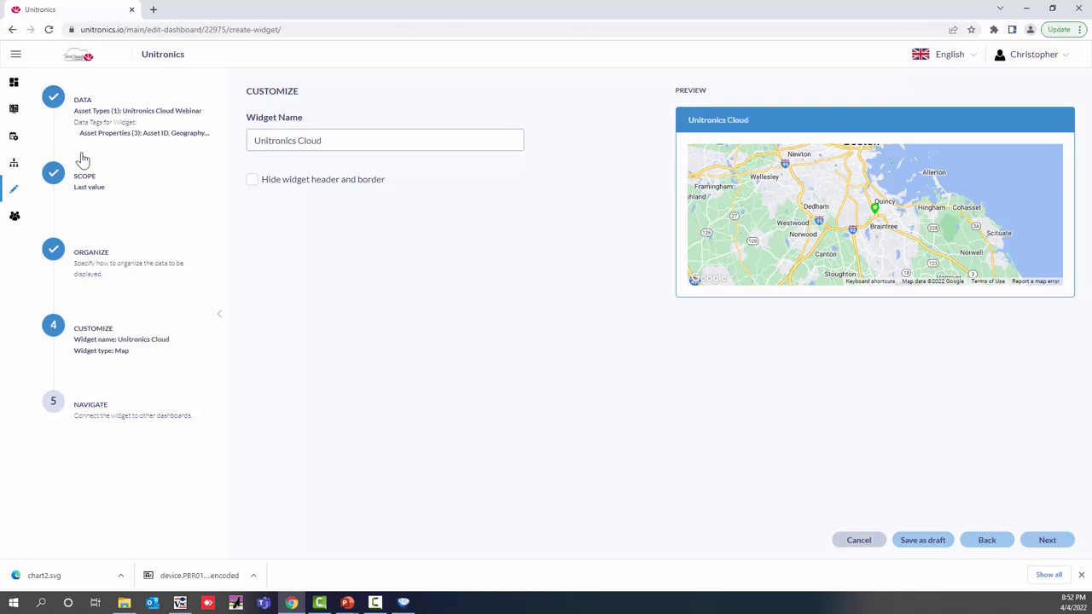
{"action": "left_click", "coordinate": [1042, 546]}
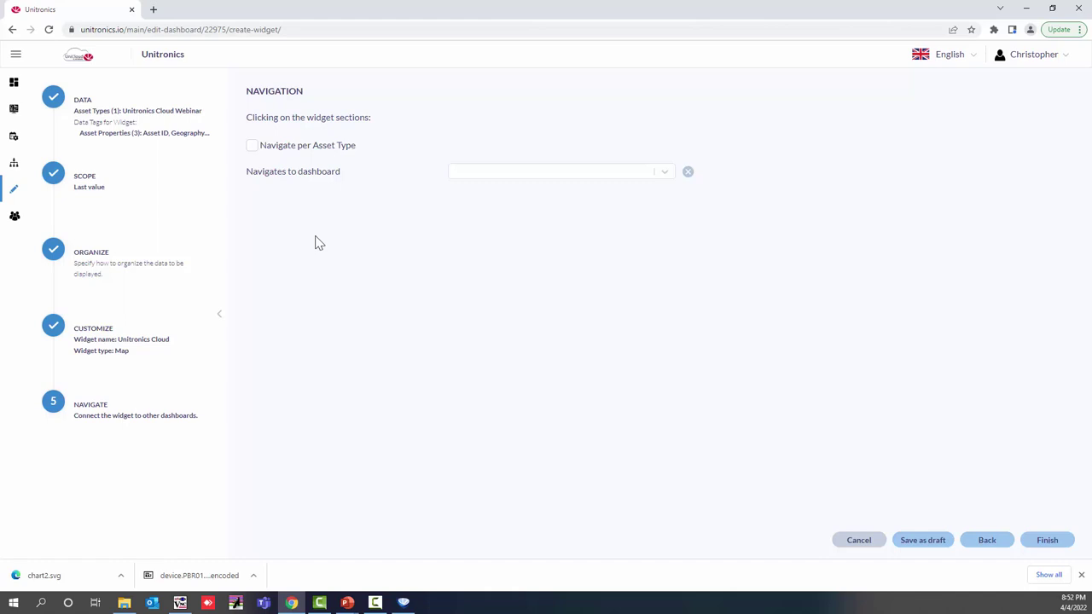
Step: Enable Navigate per Asset Type, target Machine Data for Cloud, and turn on Filter by Asset ID
{"action": "left_click", "coordinate": [253, 147]}
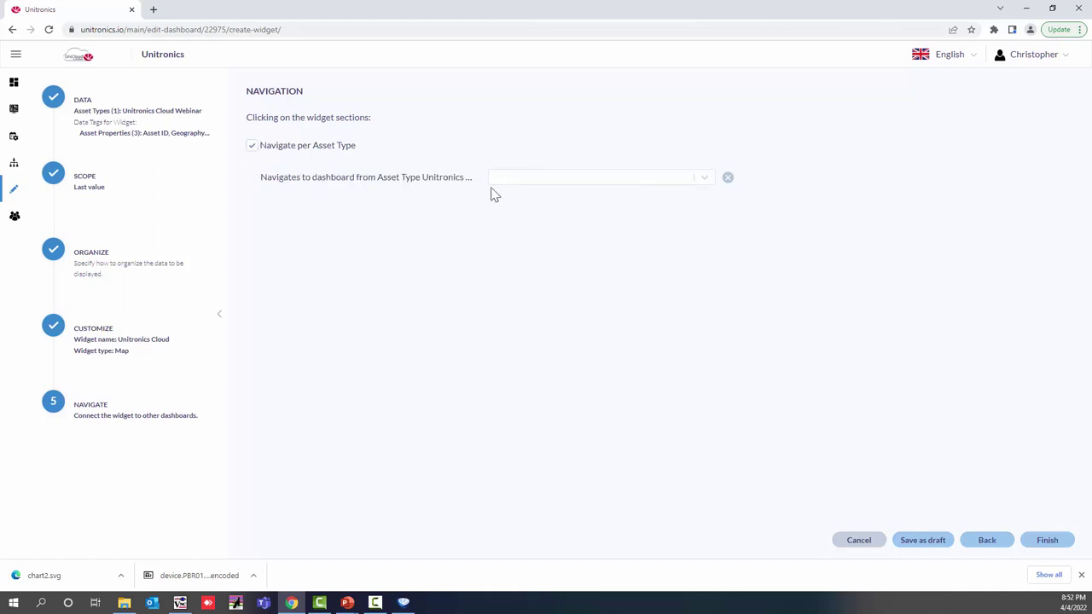
{"action": "left_click", "coordinate": [632, 179]}
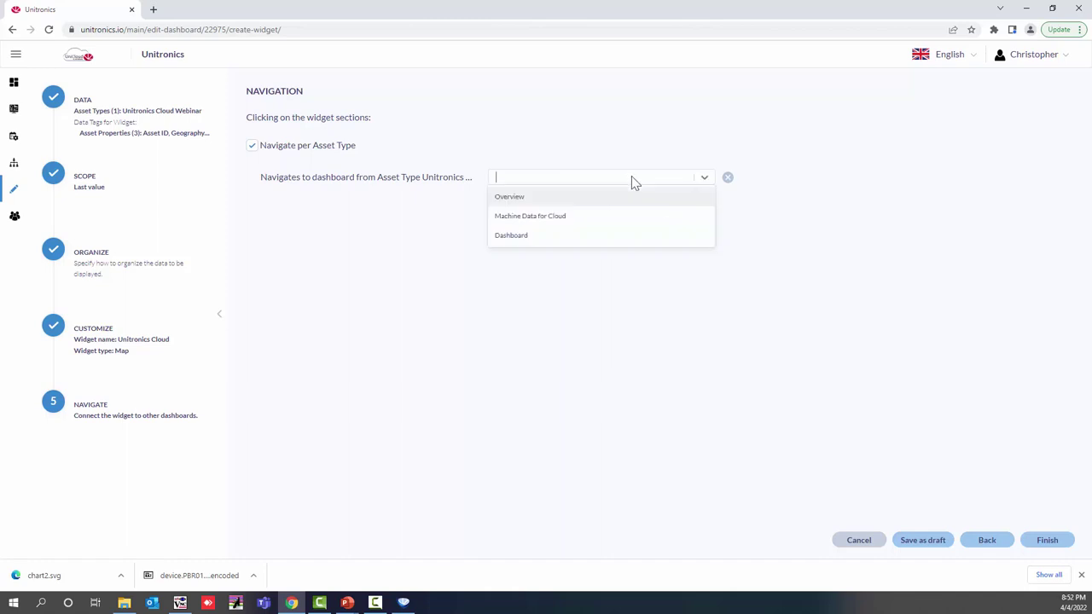
{"action": "left_click", "coordinate": [536, 223]}
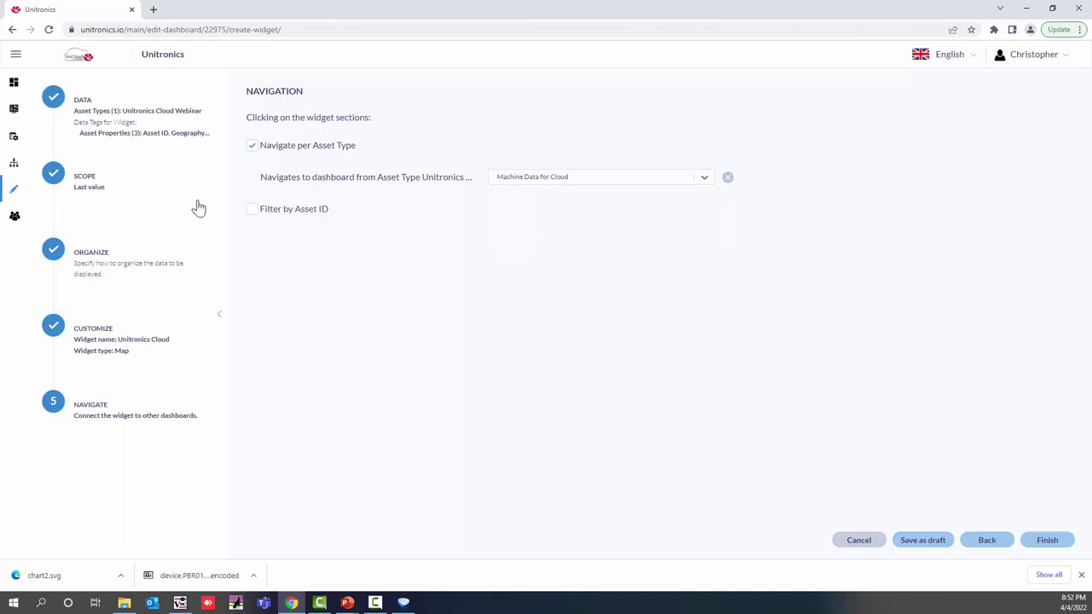
{"action": "left_click", "coordinate": [252, 210]}
Step: Finish the Unitronics Cloud widget and drag its right and bottom edges to enlarge it
{"action": "left_click", "coordinate": [1049, 542]}
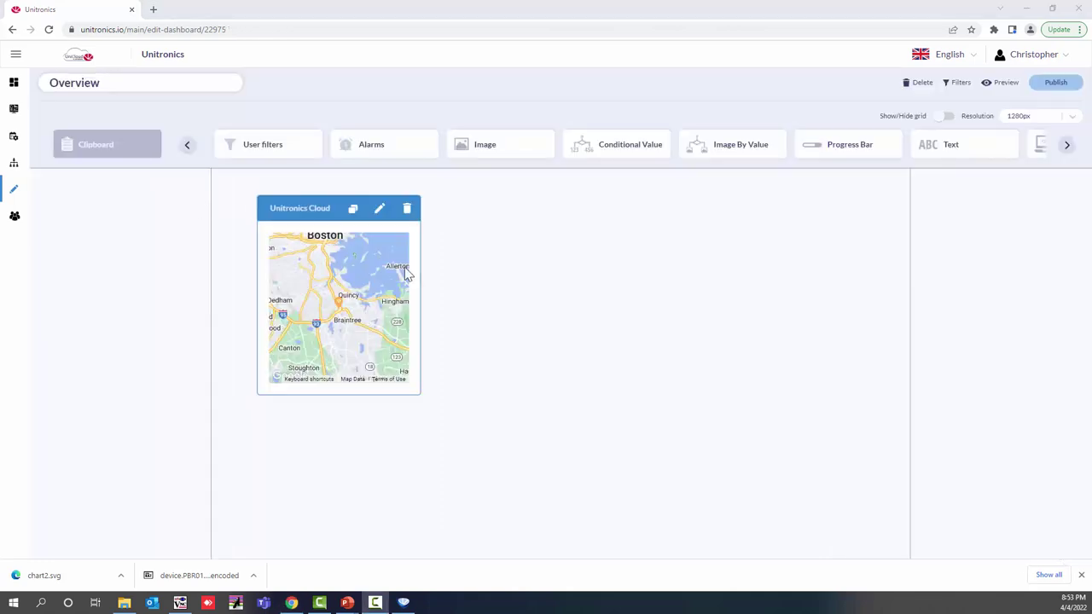
{"action": "left_click_drag", "start_coordinate": [422, 288], "coordinate": [749, 290]}
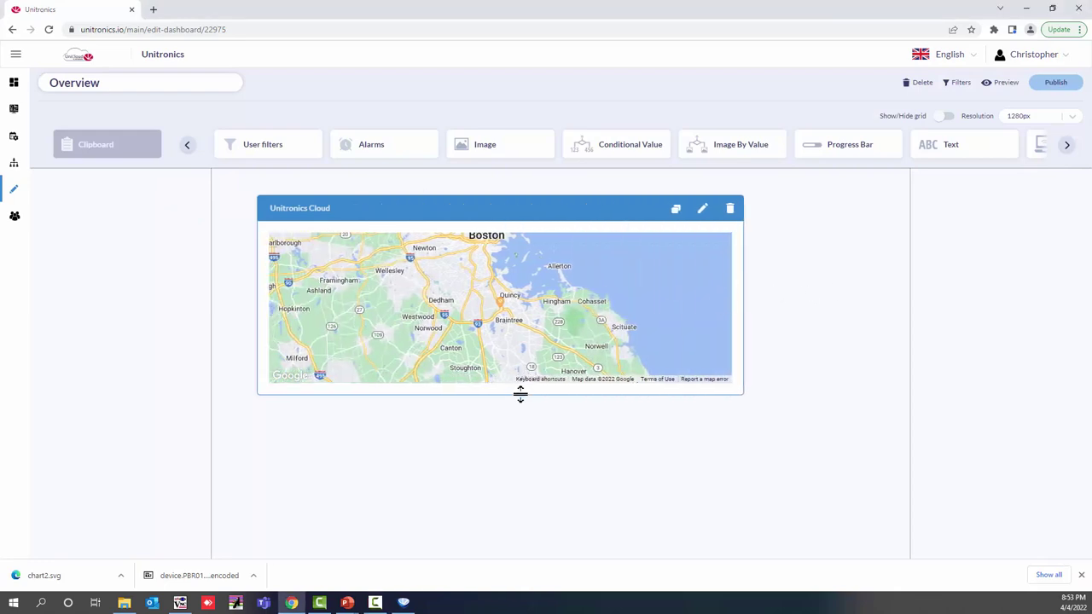
{"action": "left_click_drag", "start_coordinate": [521, 393], "coordinate": [537, 479]}
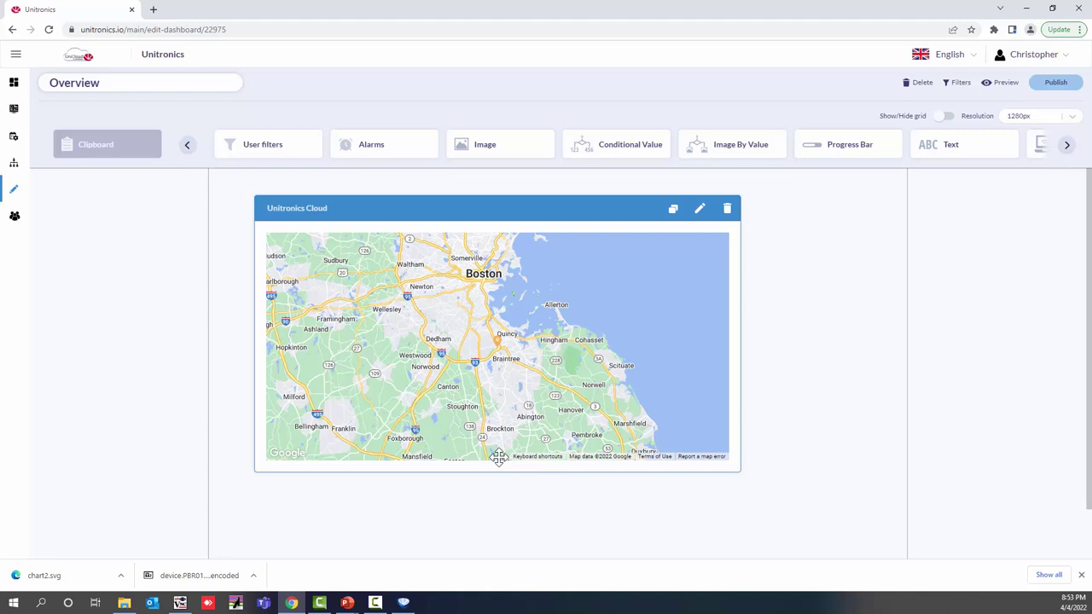
Step: Publish the Overview dashboard, then open Machine Data for Cloud from the Quincy map marker
{"action": "left_click", "coordinate": [1056, 82]}
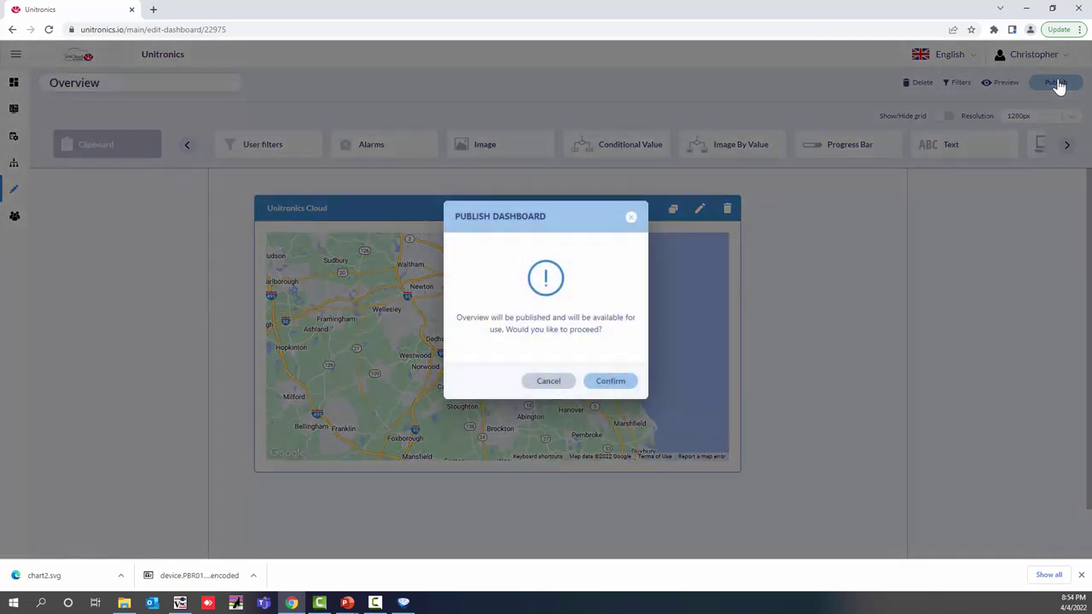
{"action": "left_click", "coordinate": [610, 382]}
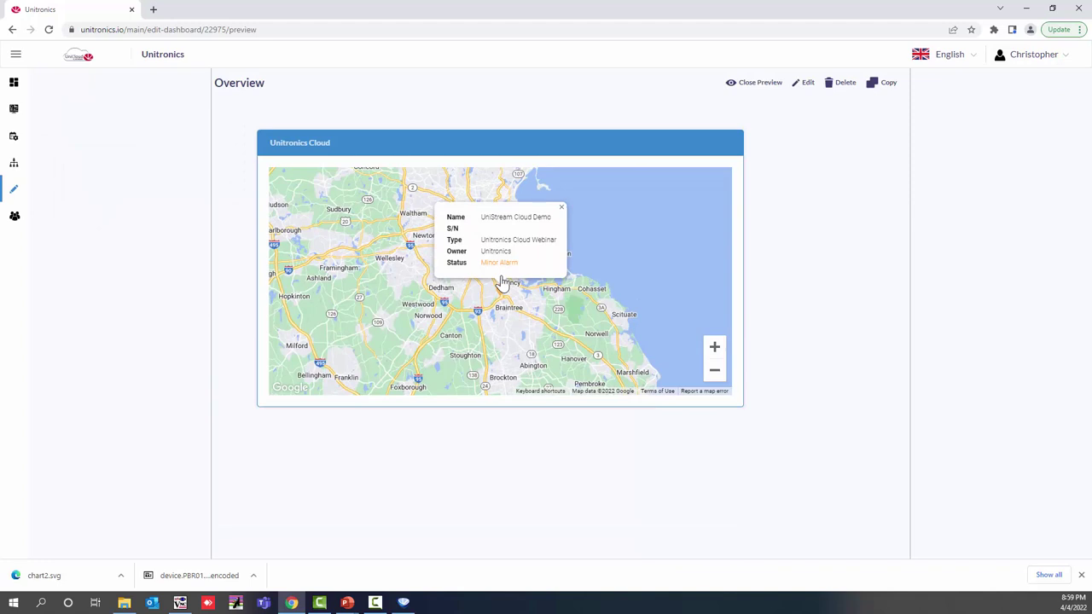
{"action": "left_click", "coordinate": [504, 284]}
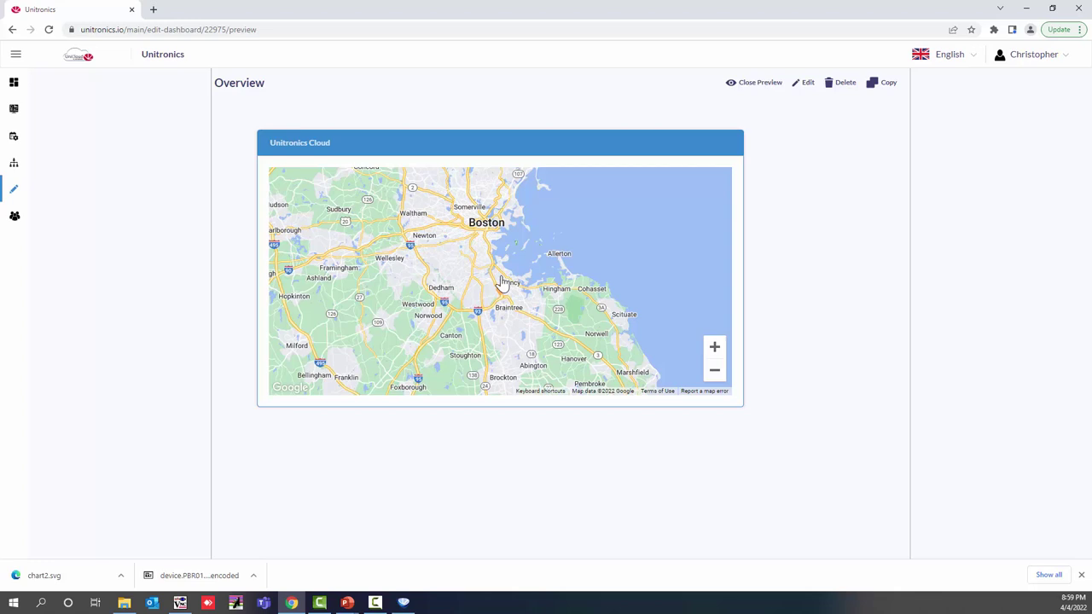
{"action": "left_click", "coordinate": [502, 292]}
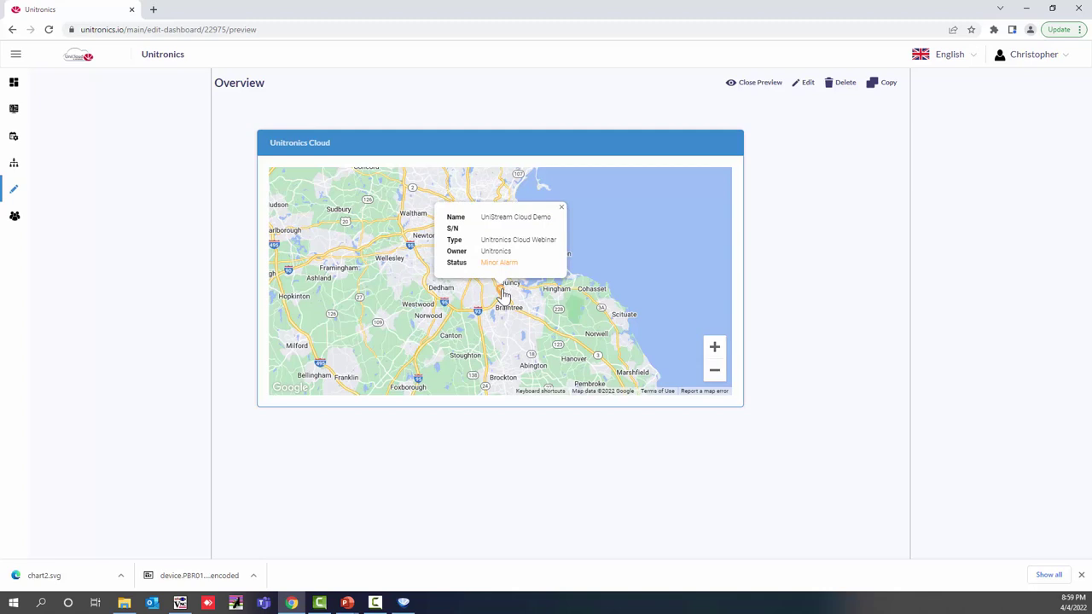
{"action": "left_click", "coordinate": [503, 294]}
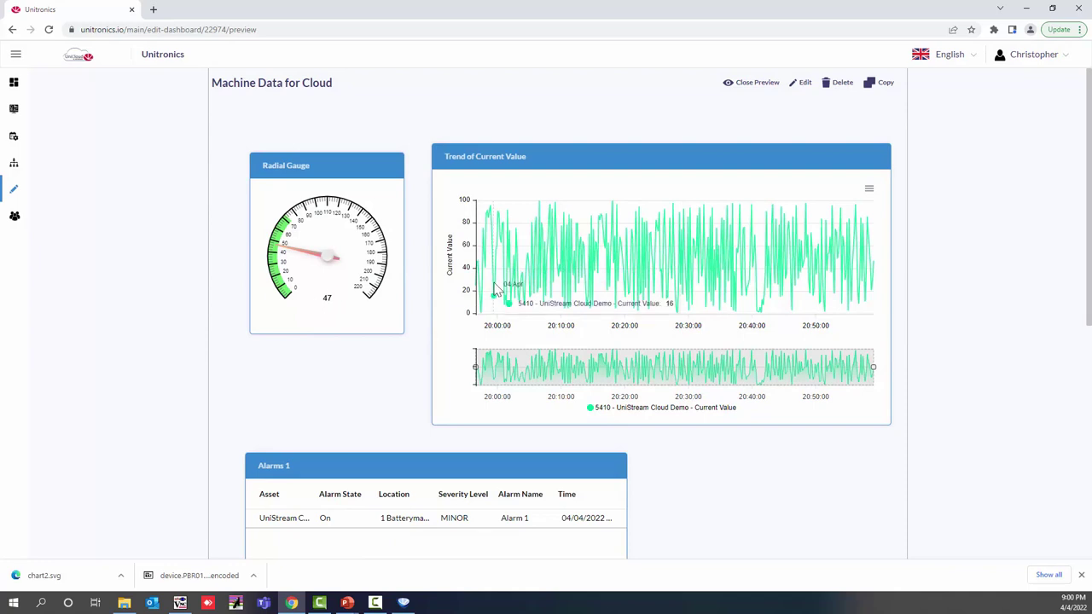
Step: In the Machine Data remote panel, go through UniCloud, System, and Display & Audio to Memory
{"action": "scroll", "coordinate": [349, 412], "scroll_direction": "down", "scroll_amount": 2}
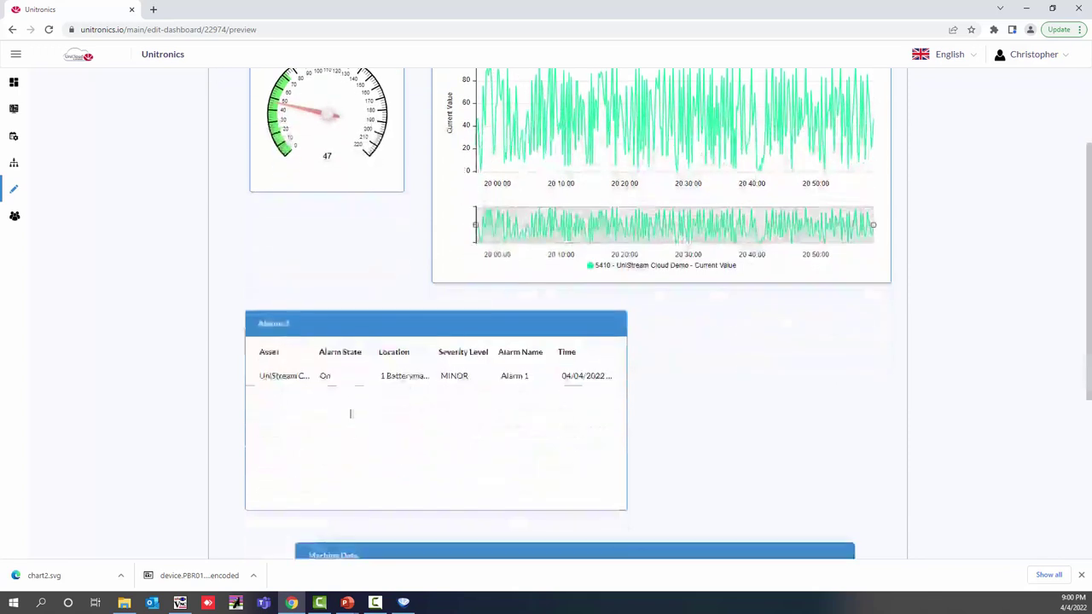
{"action": "scroll", "coordinate": [356, 396], "scroll_direction": "down", "scroll_amount": 1}
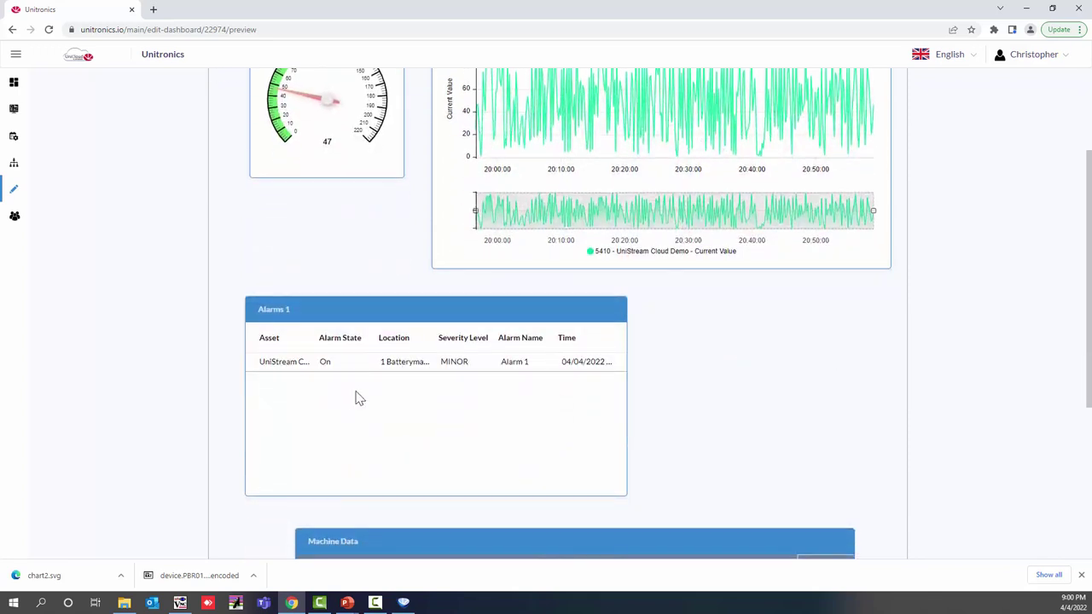
{"action": "scroll", "coordinate": [358, 397], "scroll_direction": "down", "scroll_amount": 1}
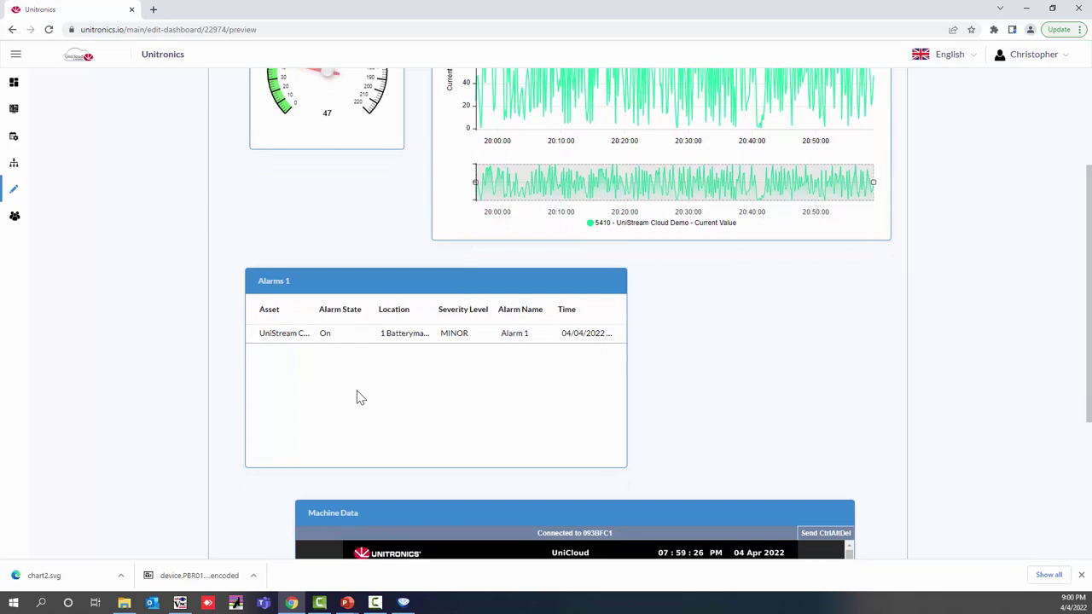
{"action": "scroll", "coordinate": [358, 394], "scroll_direction": "down", "scroll_amount": 3}
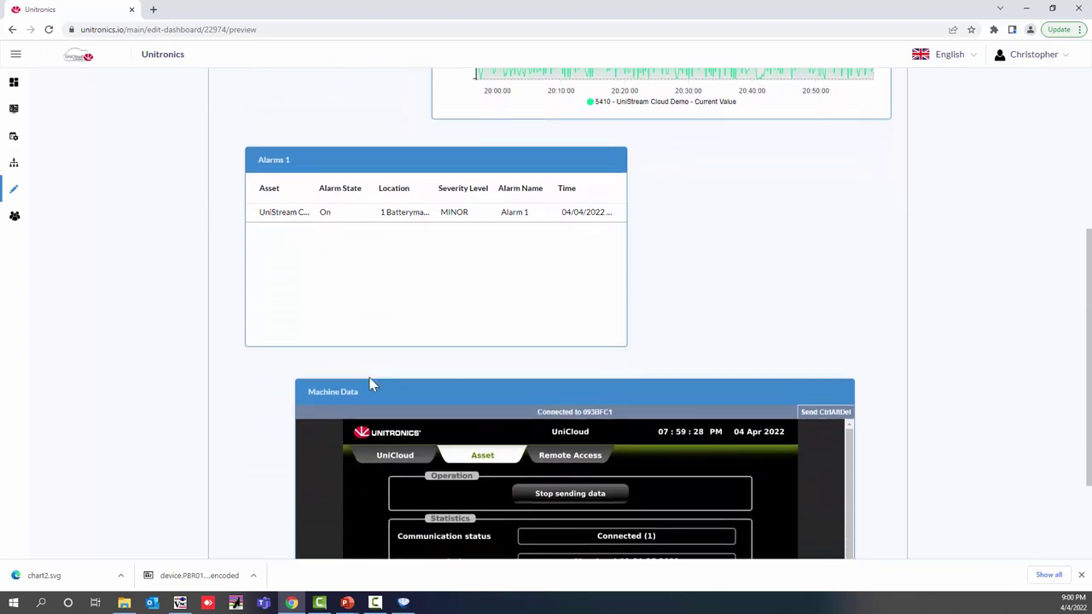
{"action": "scroll", "coordinate": [371, 386], "scroll_direction": "down", "scroll_amount": 3}
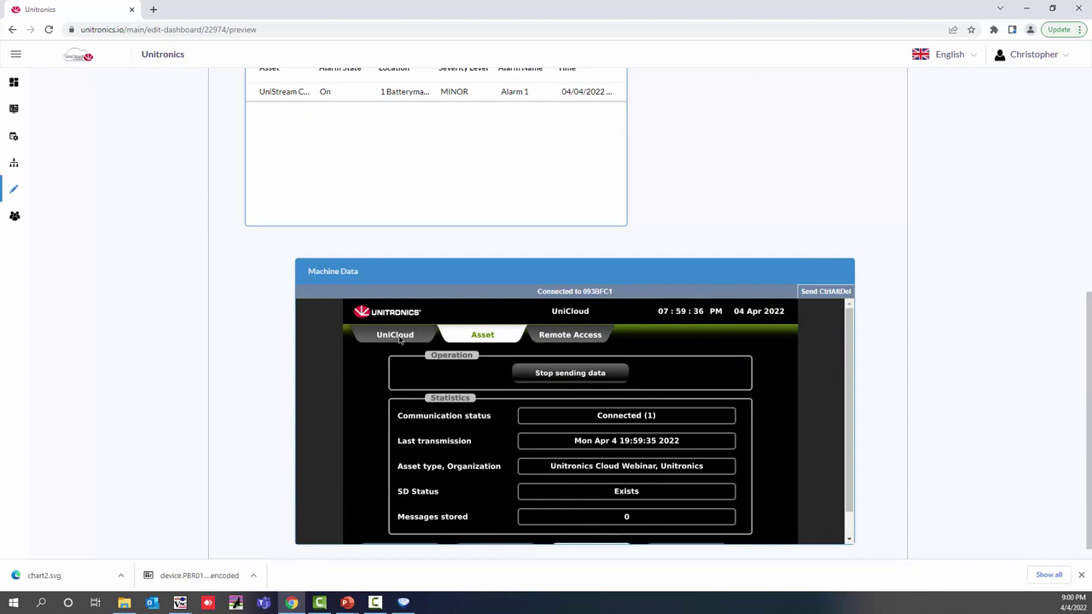
{"action": "left_click", "coordinate": [395, 335]}
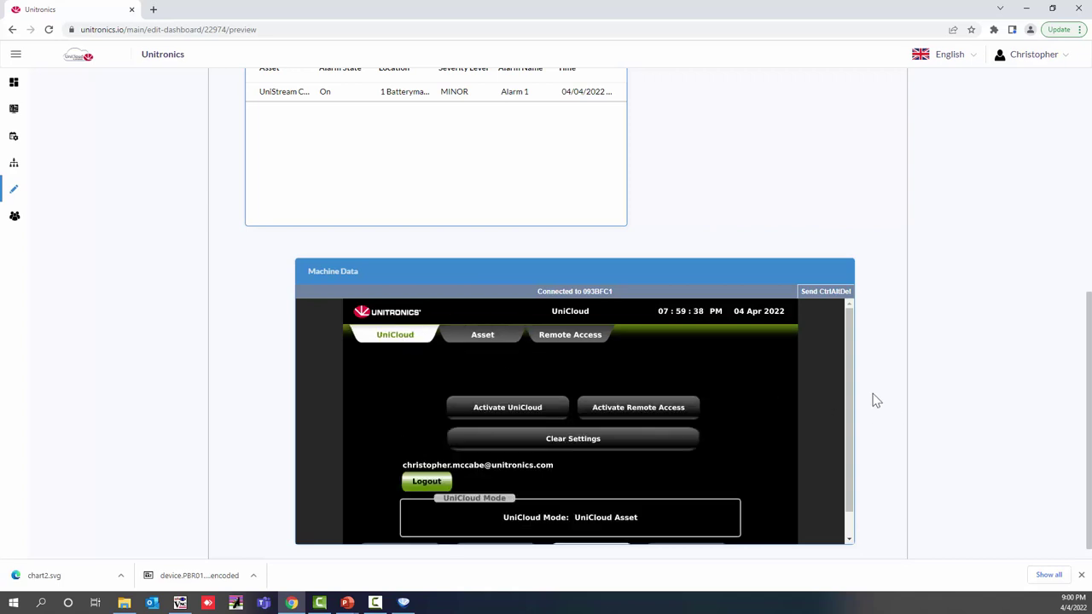
{"action": "left_click_drag", "start_coordinate": [851, 390], "coordinate": [862, 456]}
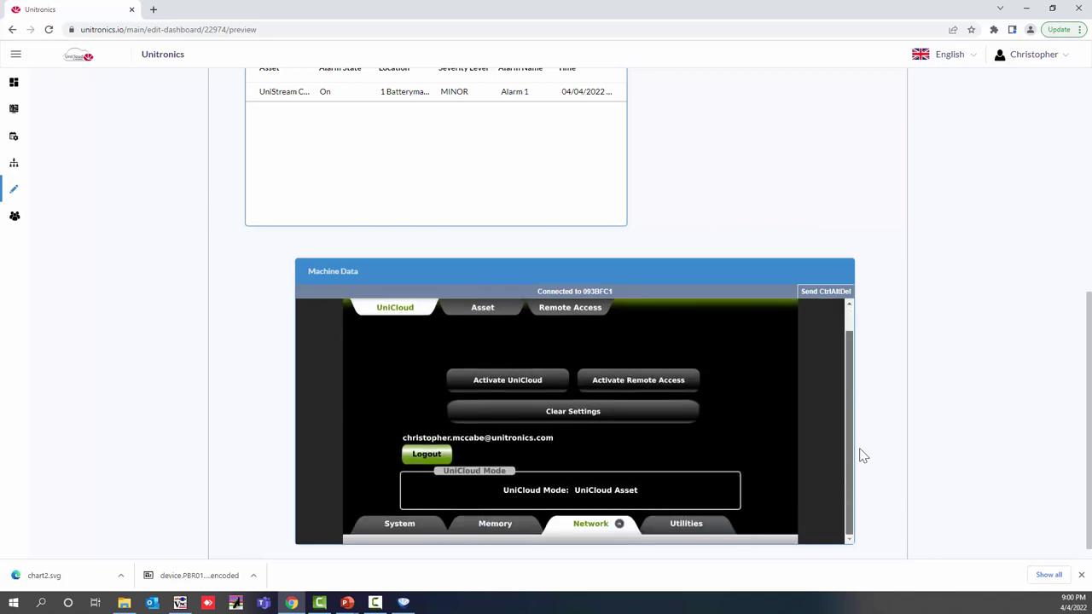
{"action": "left_click", "coordinate": [400, 524]}
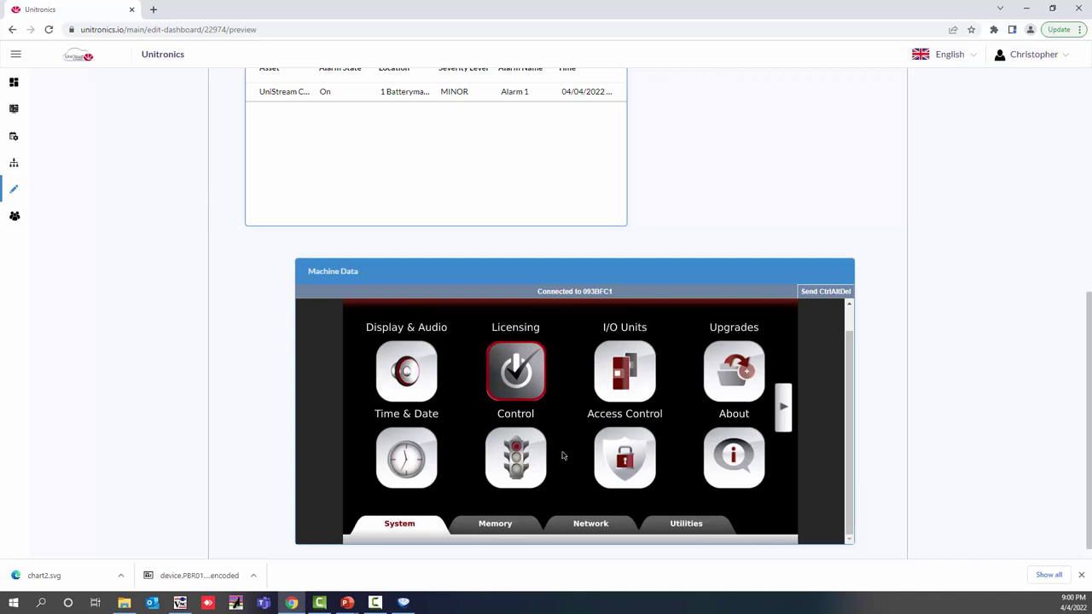
{"action": "left_click", "coordinate": [406, 371]}
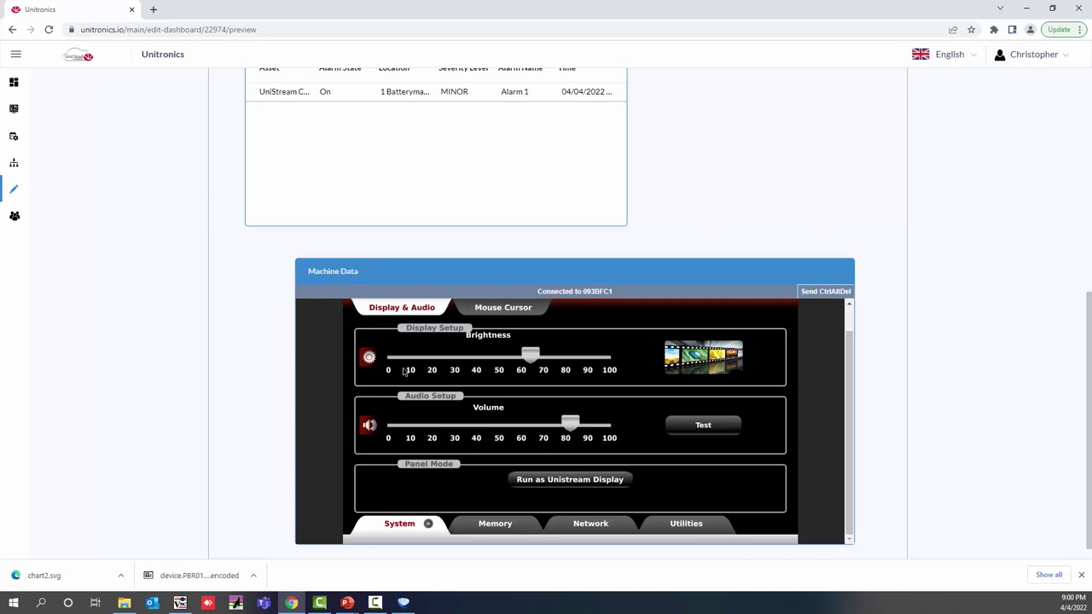
{"action": "left_click", "coordinate": [508, 530]}
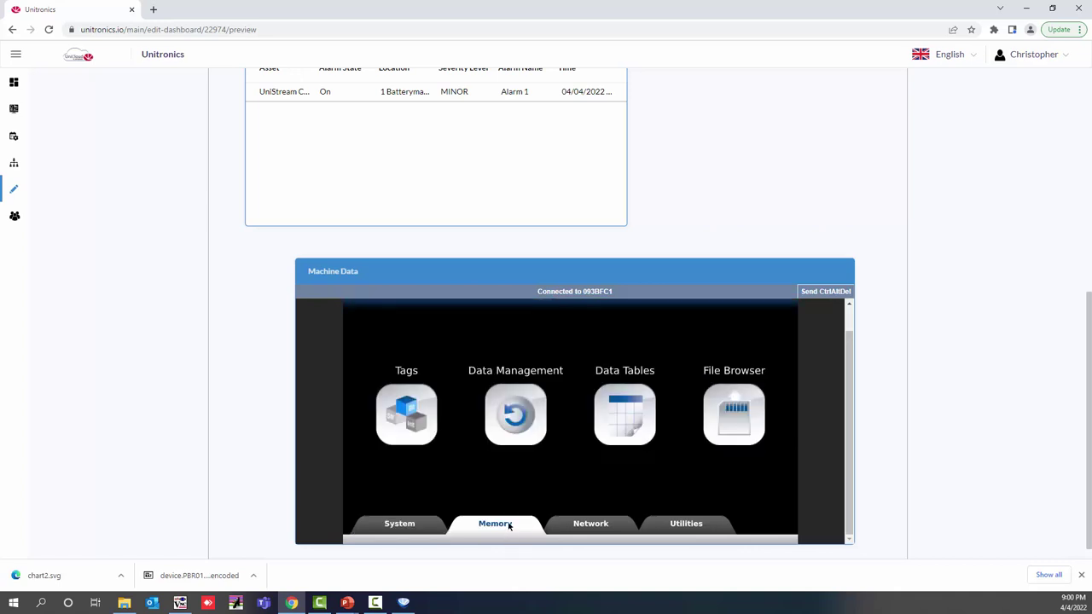